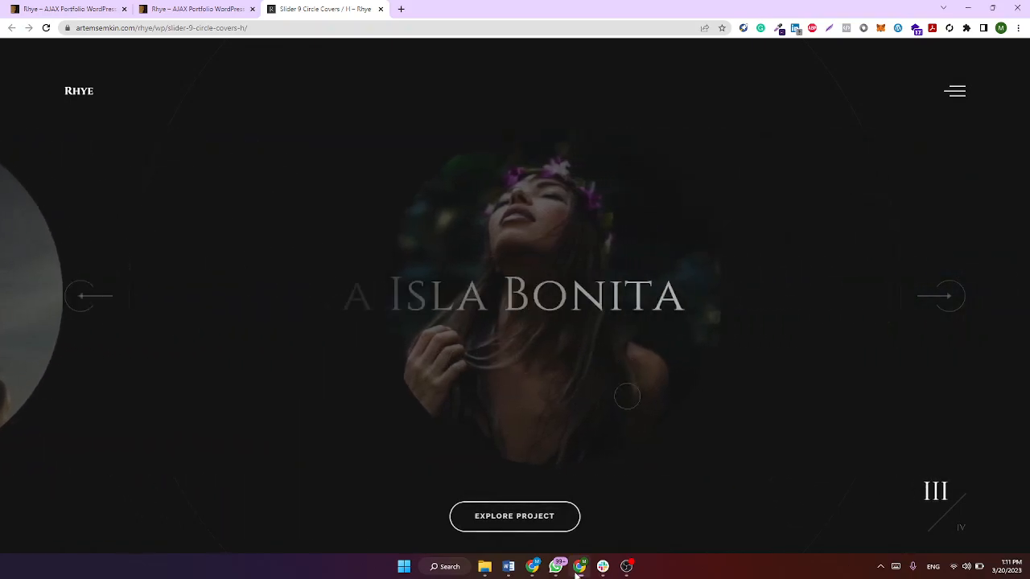
- Open the La Isla Bonita project and look through it and the Kinsey Premium Furniture project that follows
click(540, 523)
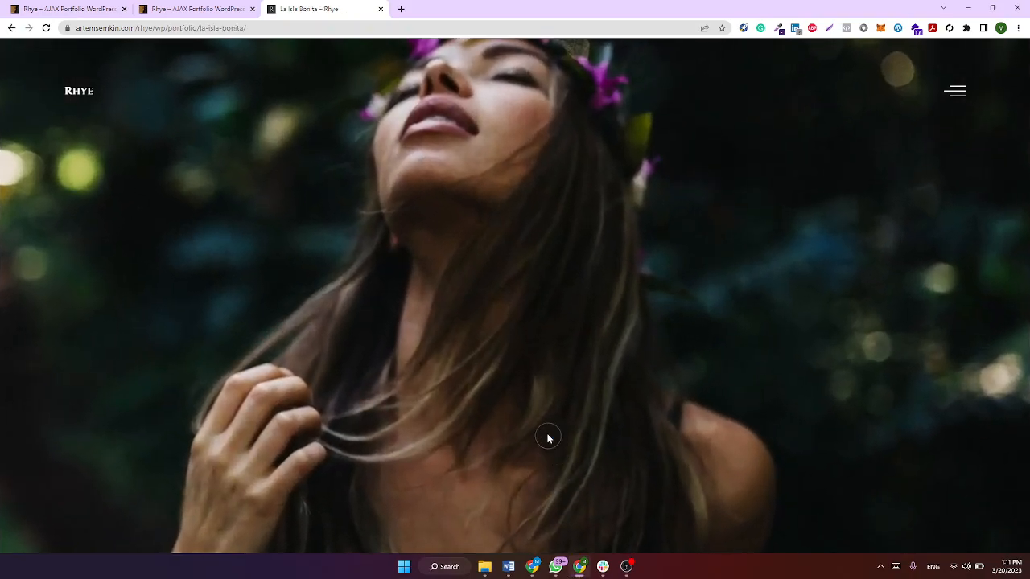
scroll(547, 438, down, 10)
scroll(543, 434, down, 5)
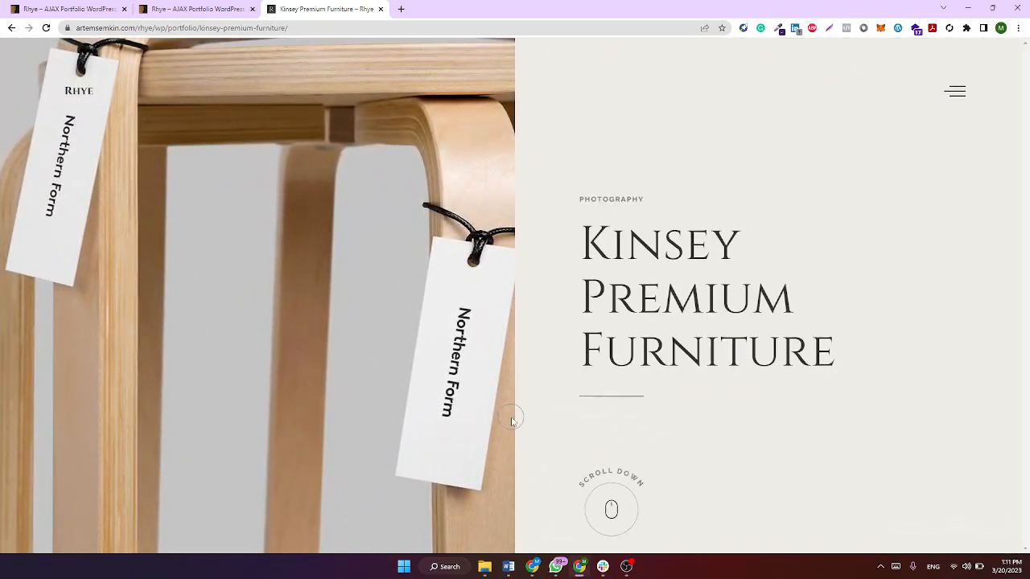
scroll(510, 419, down, 10)
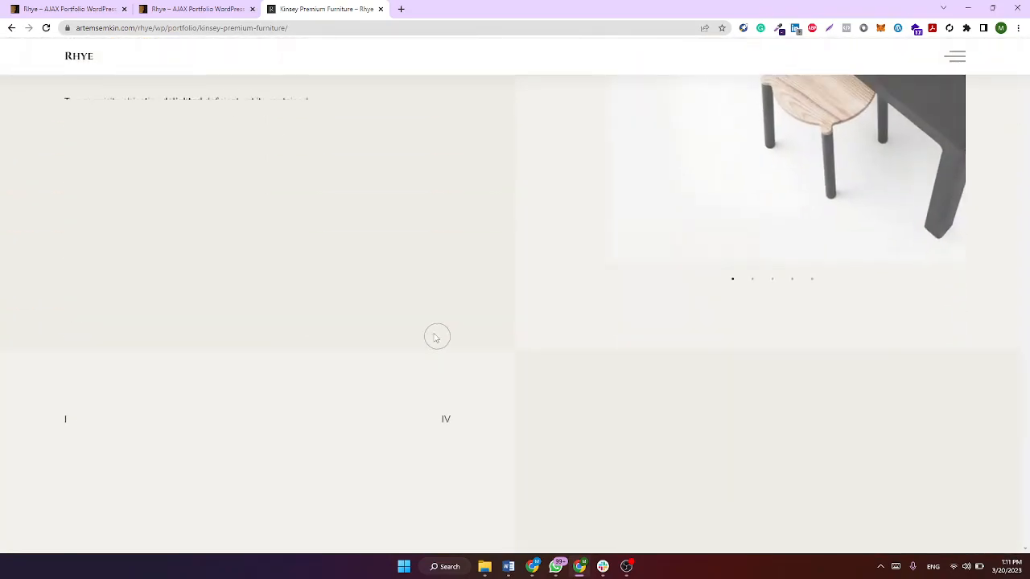
scroll(433, 332, down, 6)
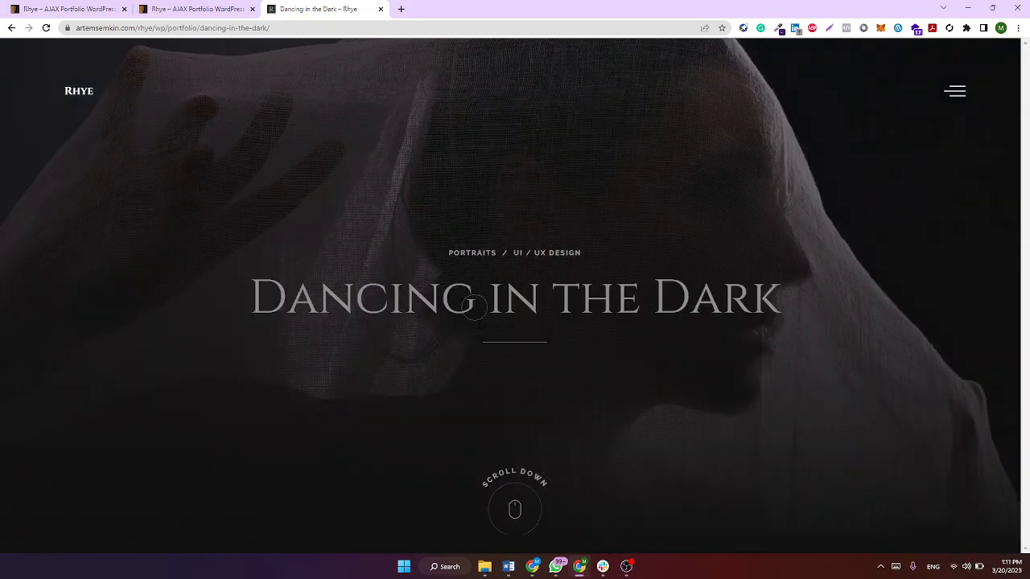
- View the Dancing in the Dark photo gallery, enlarge its second photo, and continue to the end of the page
scroll(474, 306, down, 5)
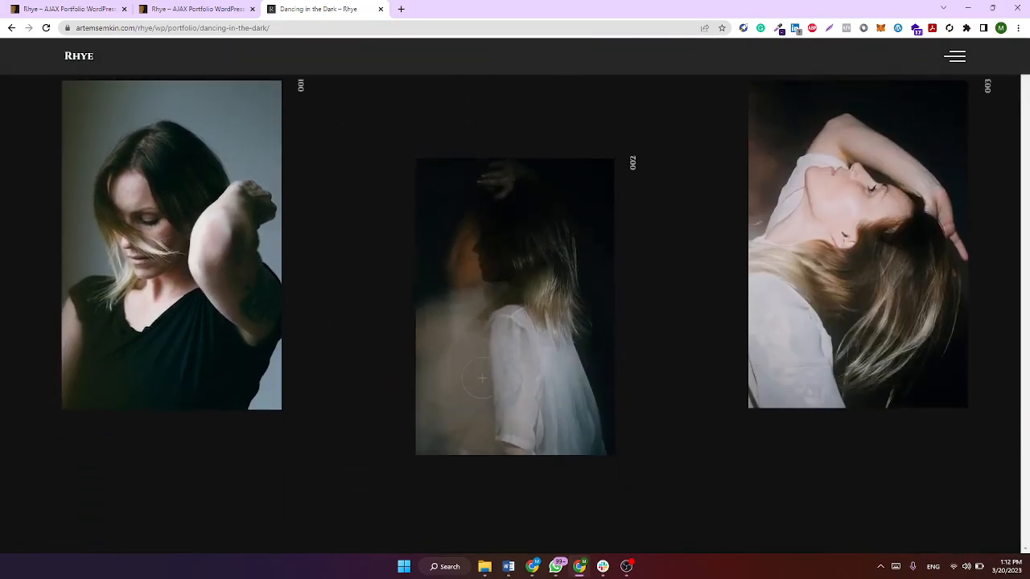
click(481, 378)
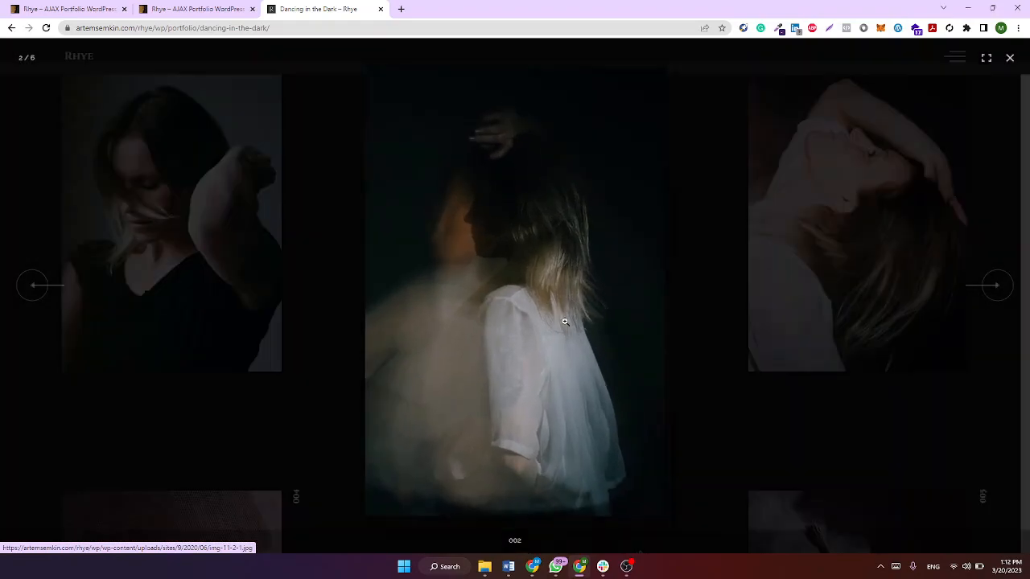
scroll(565, 320, down, 10)
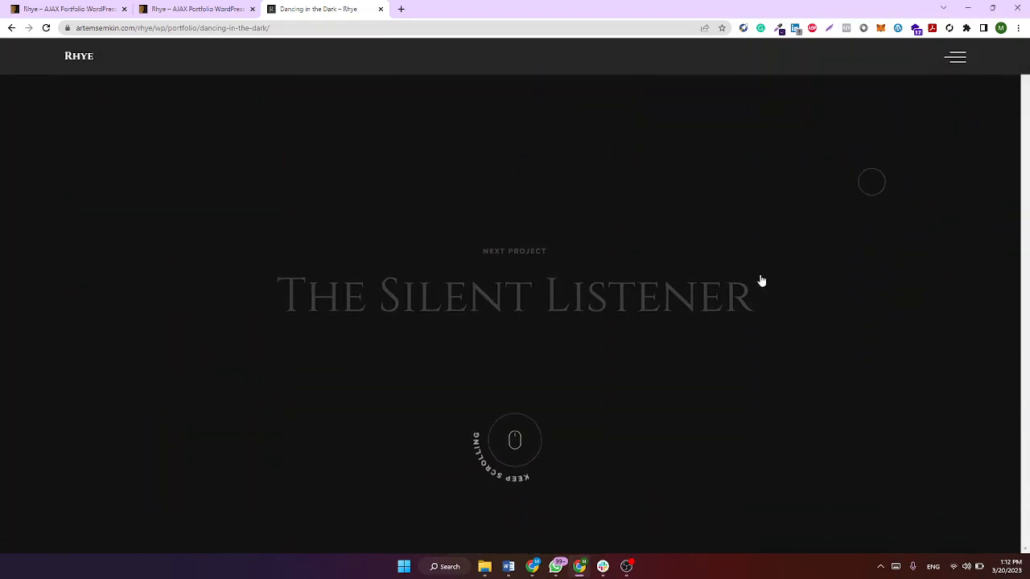
- Continue to The Silent Listener project and look through its photos down to the following project
scroll(786, 254, down, 3)
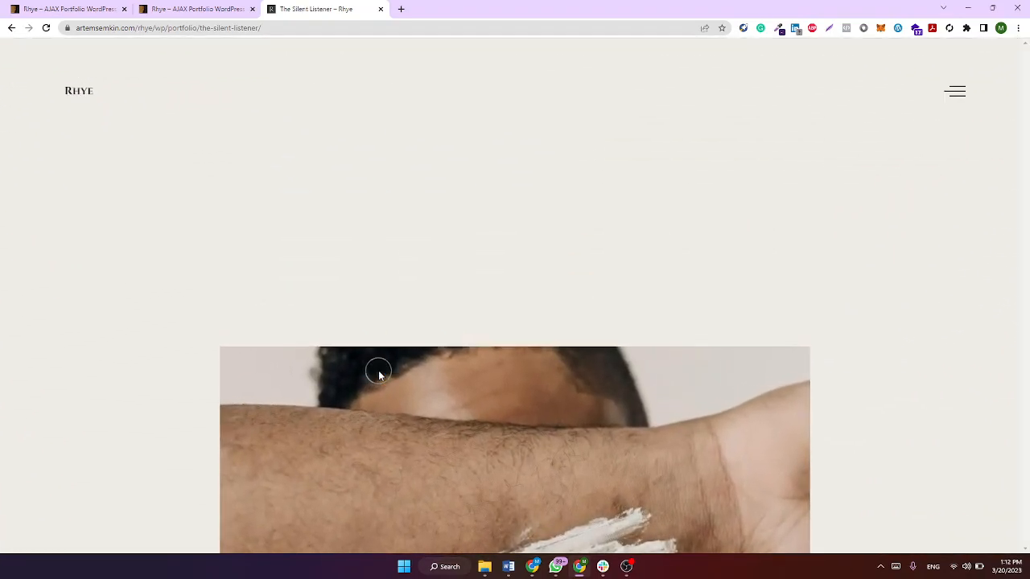
scroll(411, 368, down, 10)
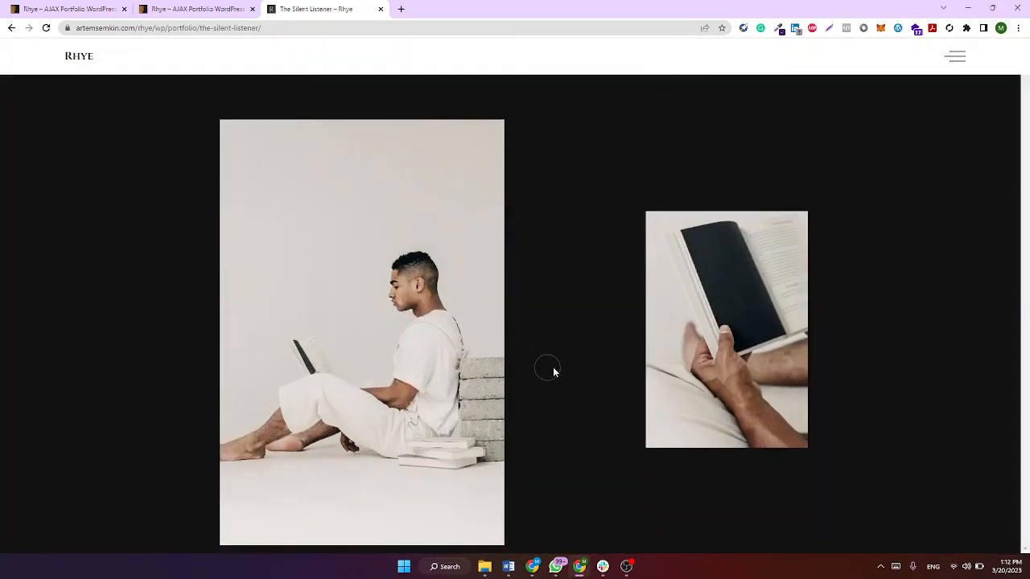
scroll(432, 373, down, 10)
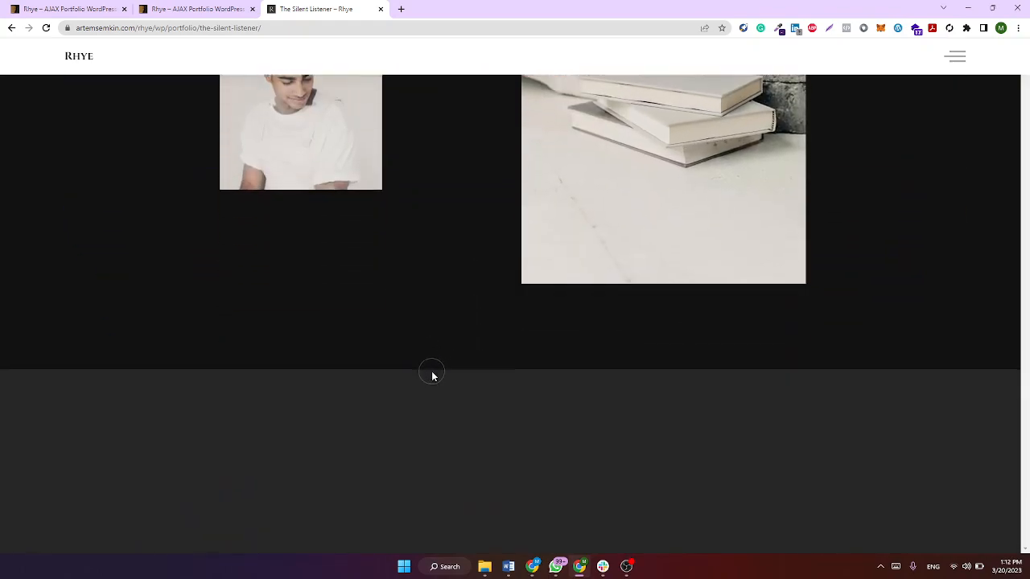
scroll(432, 376, down, 3)
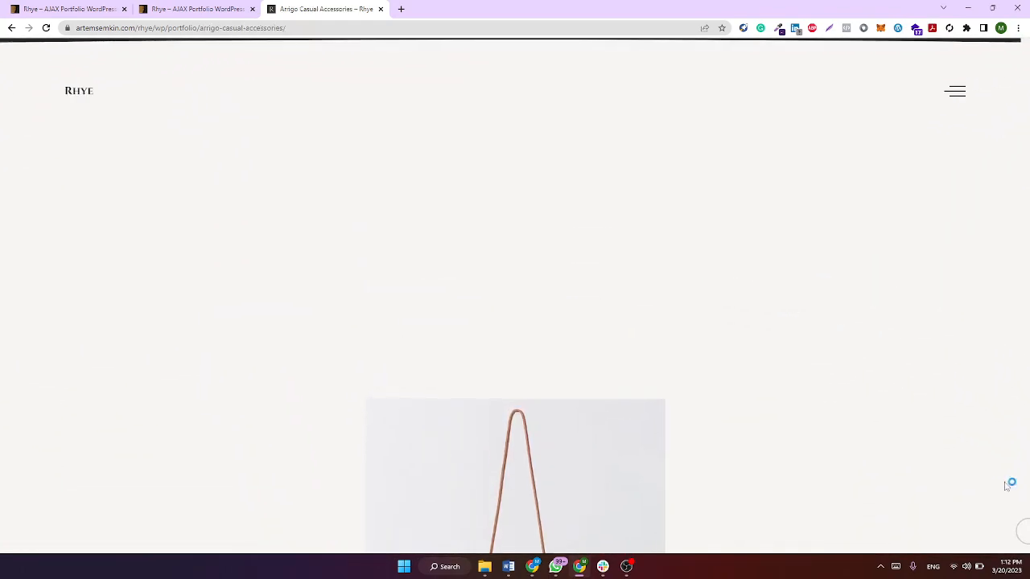
- Open the Nordic Adventure project from the site's Works section and look through its page
click(955, 91)
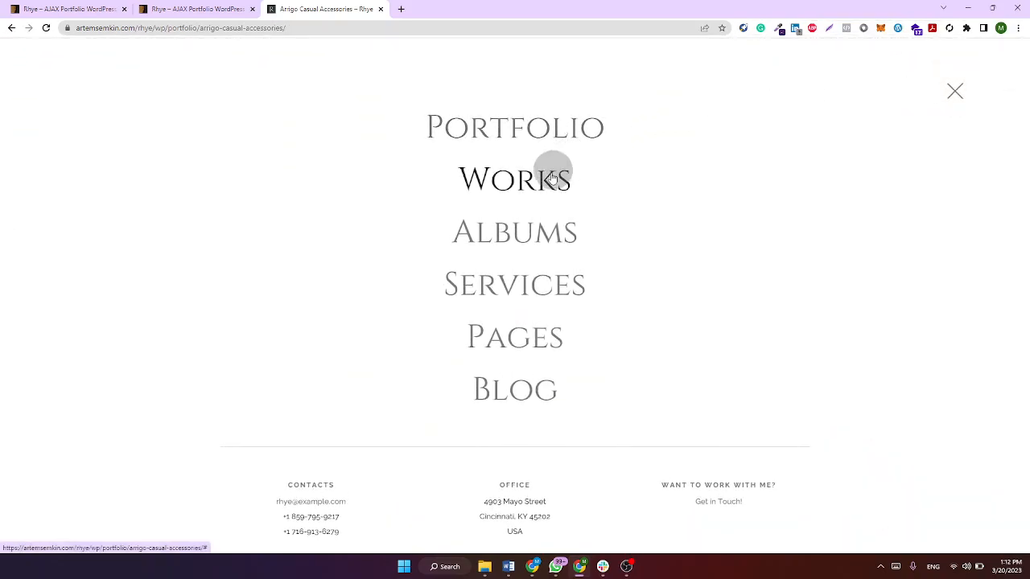
click(553, 177)
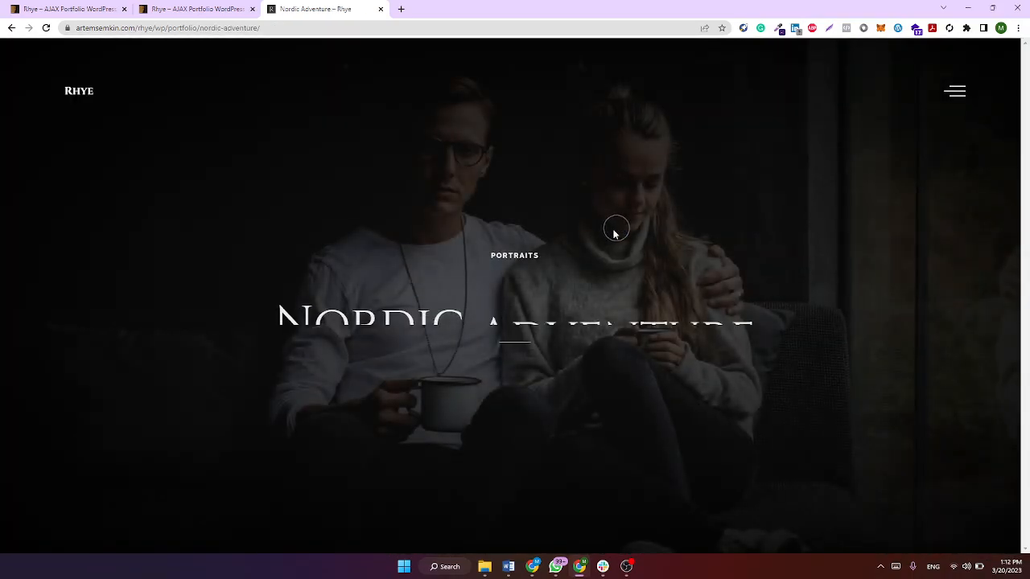
scroll(616, 231, down, 10)
scroll(600, 238, down, 10)
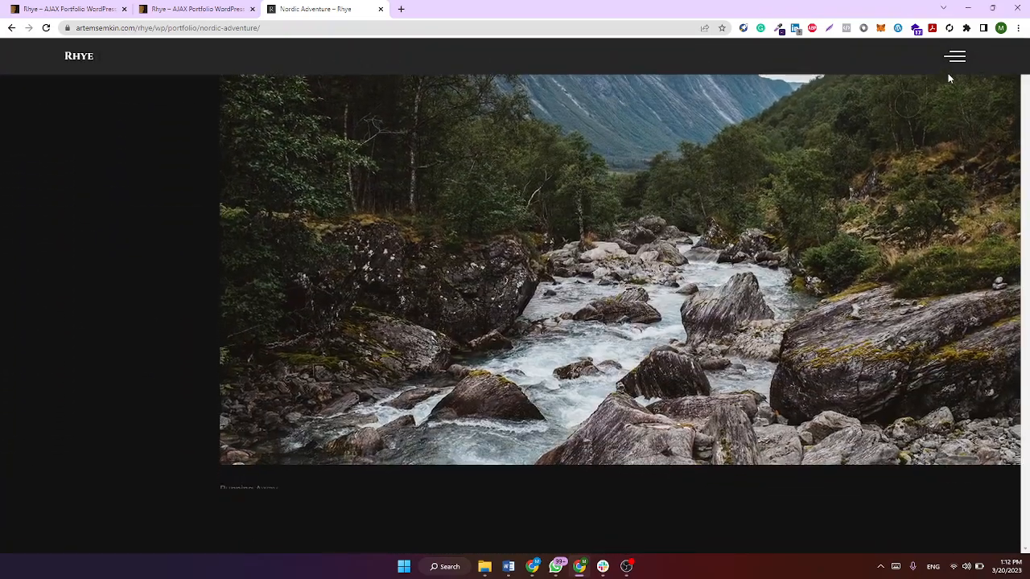
- Open the Contacts I page from the site's Pages section
click(954, 56)
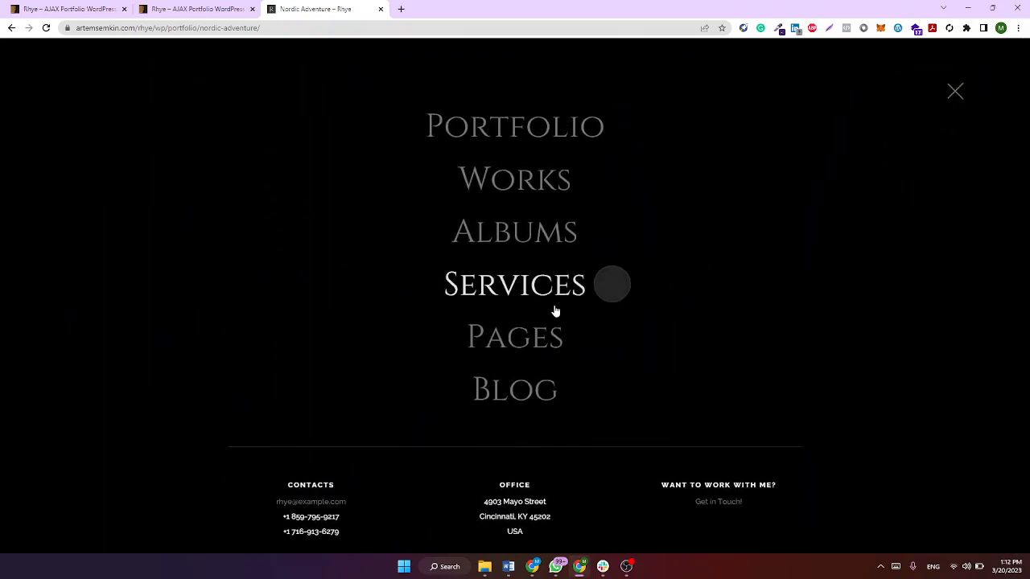
click(538, 333)
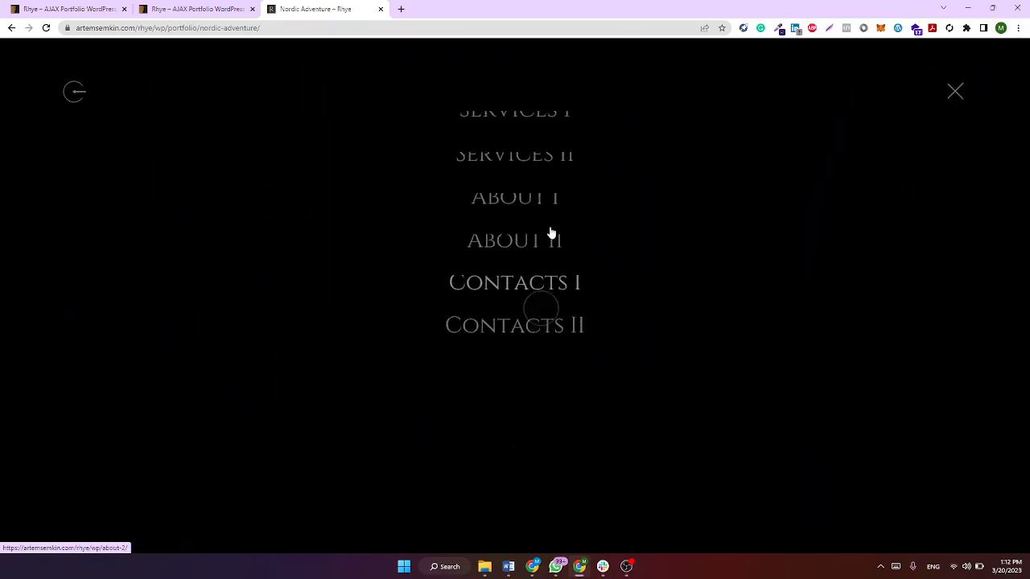
click(527, 287)
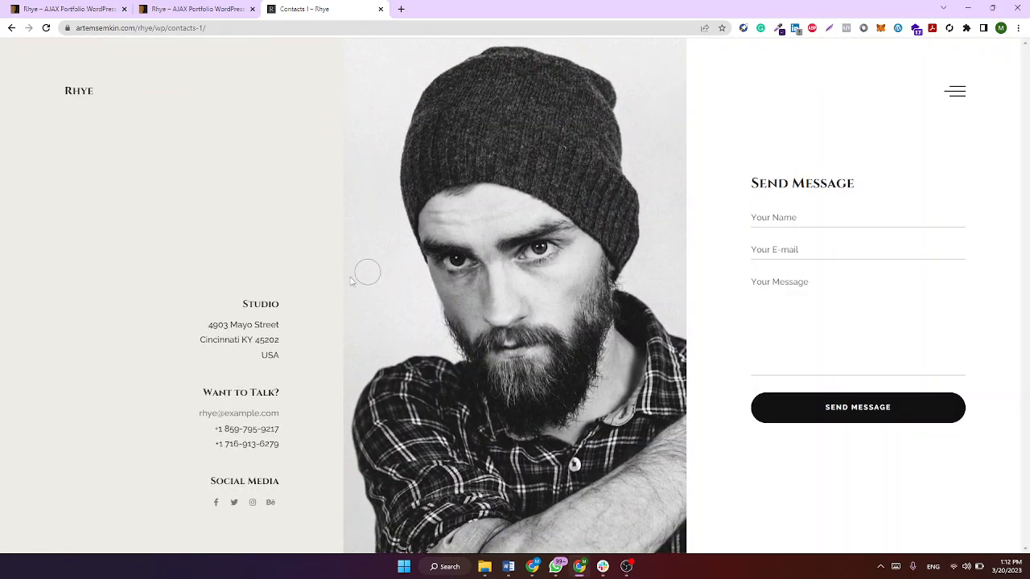
- Open the Contacts II page from the Pages section and view its contact form and map
click(954, 92)
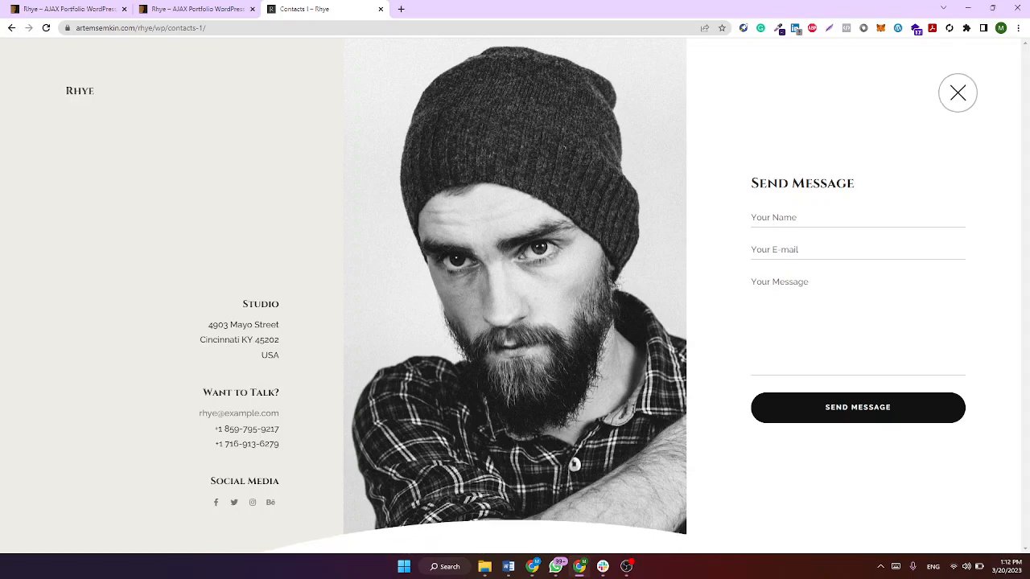
click(510, 355)
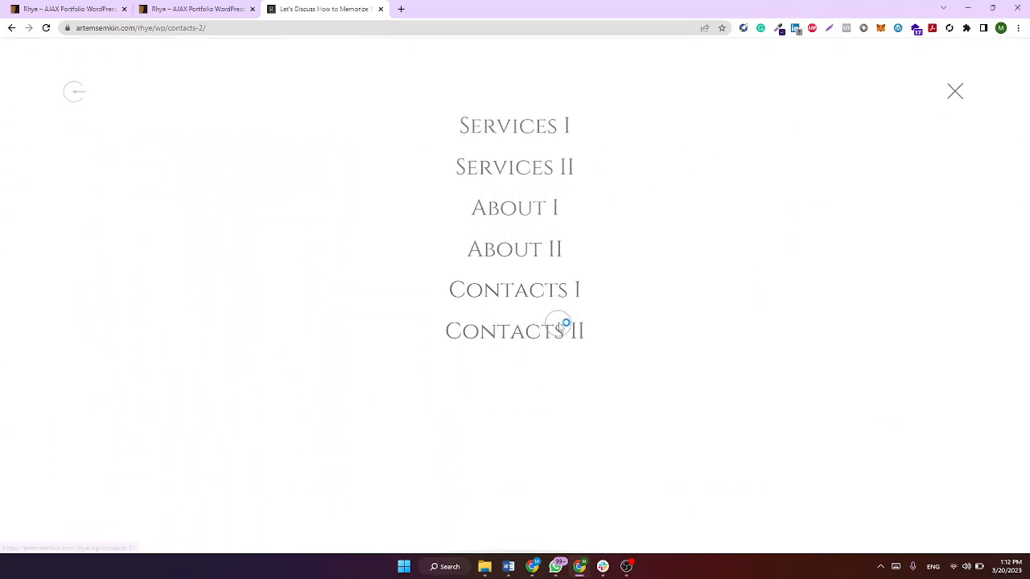
click(564, 328)
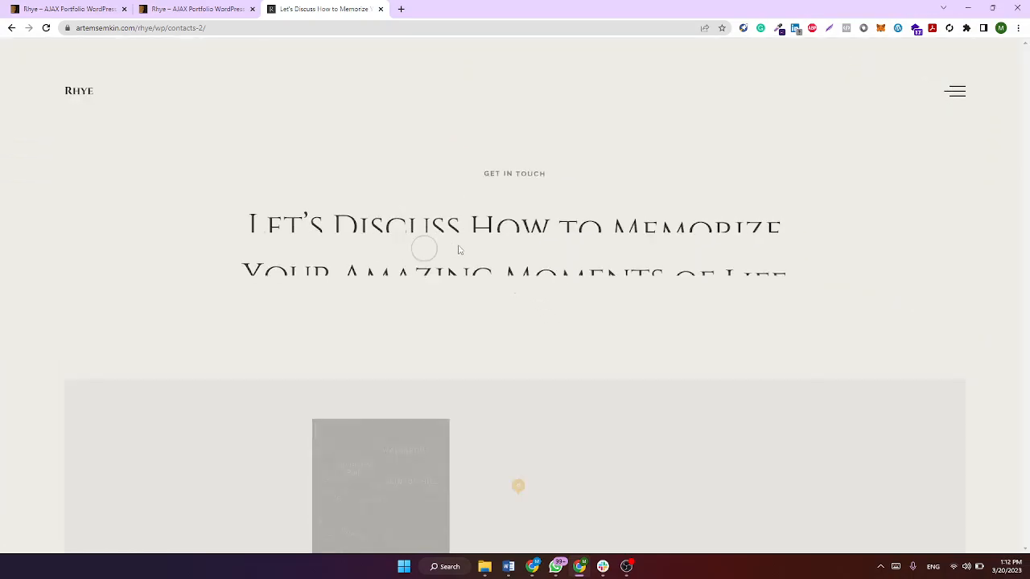
scroll(460, 250, down, 10)
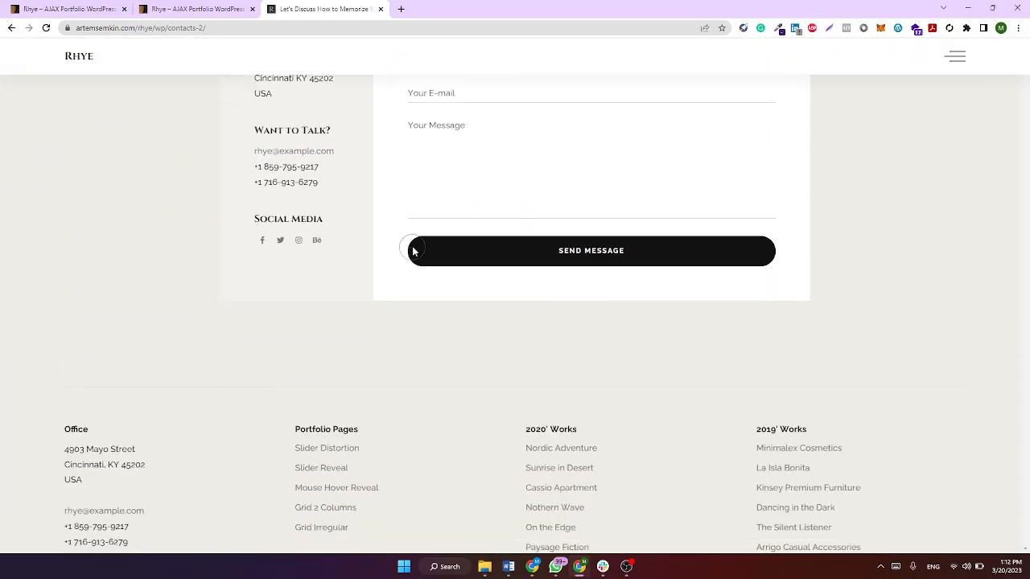
scroll(414, 245, up, 10)
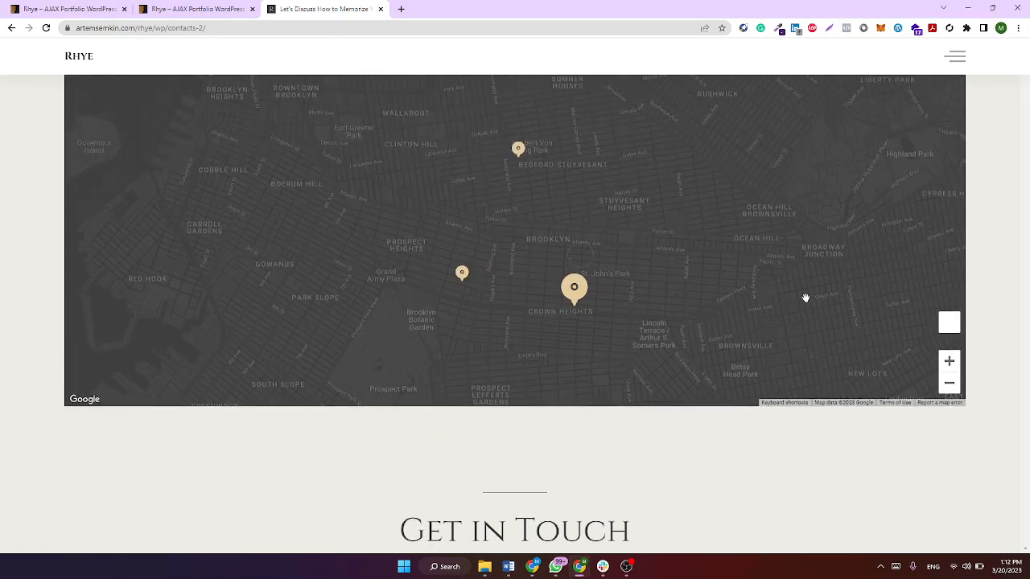
- Try the contact page map's zoom by enlarging it and then zooming out to the wider New York area
click(950, 473)
click(949, 474)
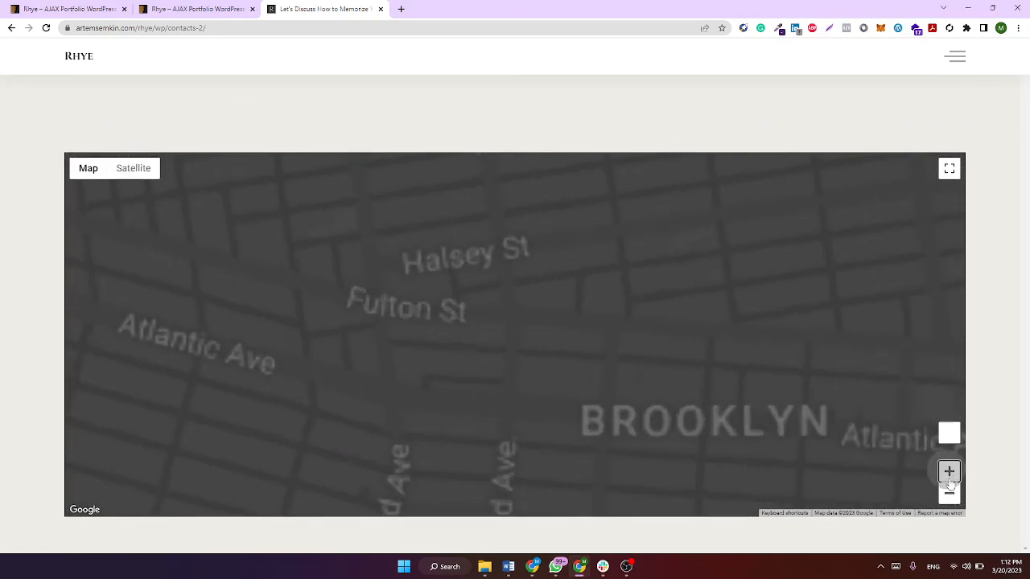
click(949, 493)
click(949, 493)
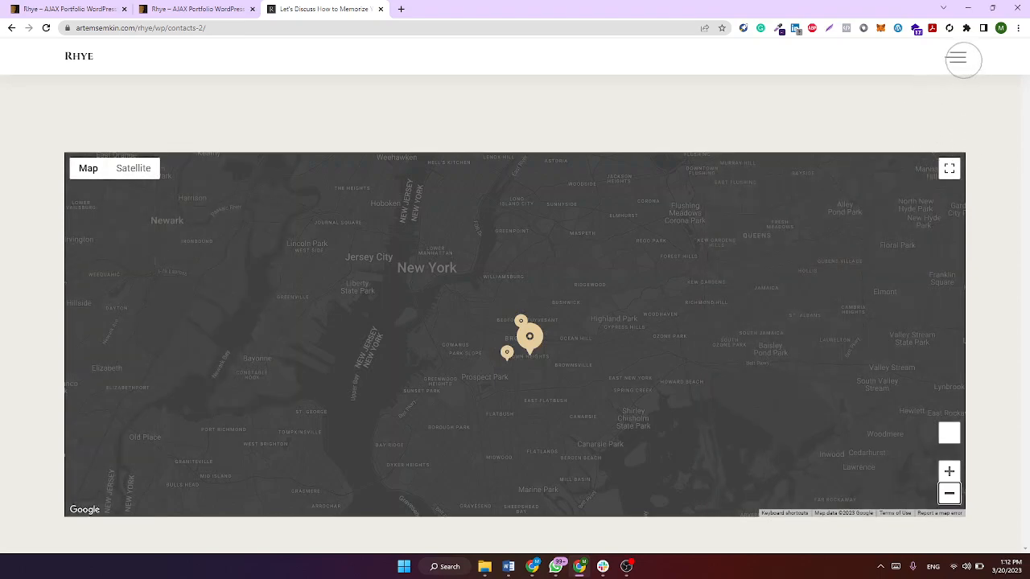
- Open the Blog page and look through its list of posts and sidebar
click(957, 58)
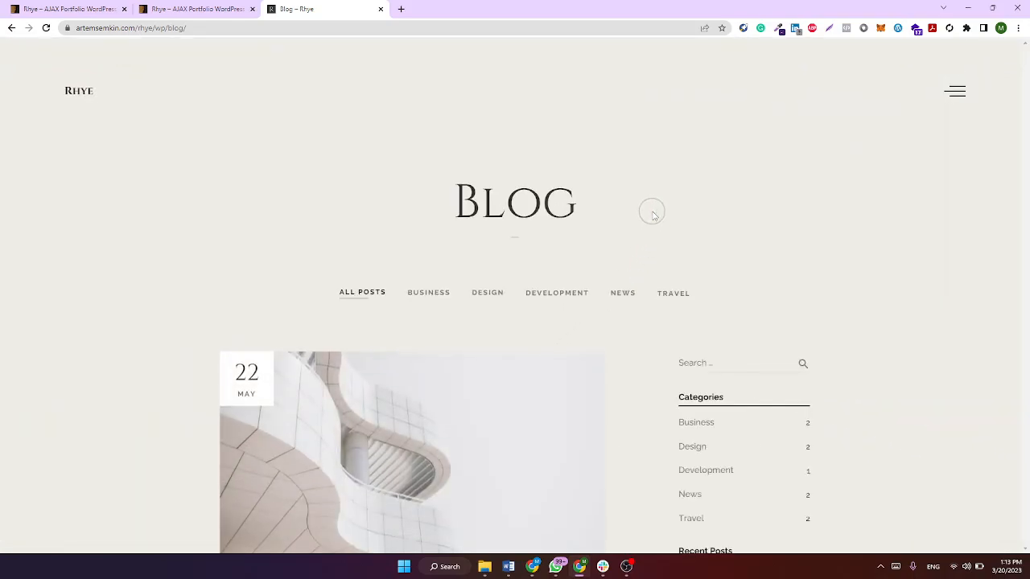
scroll(651, 212, down, 8)
scroll(696, 238, down, 13)
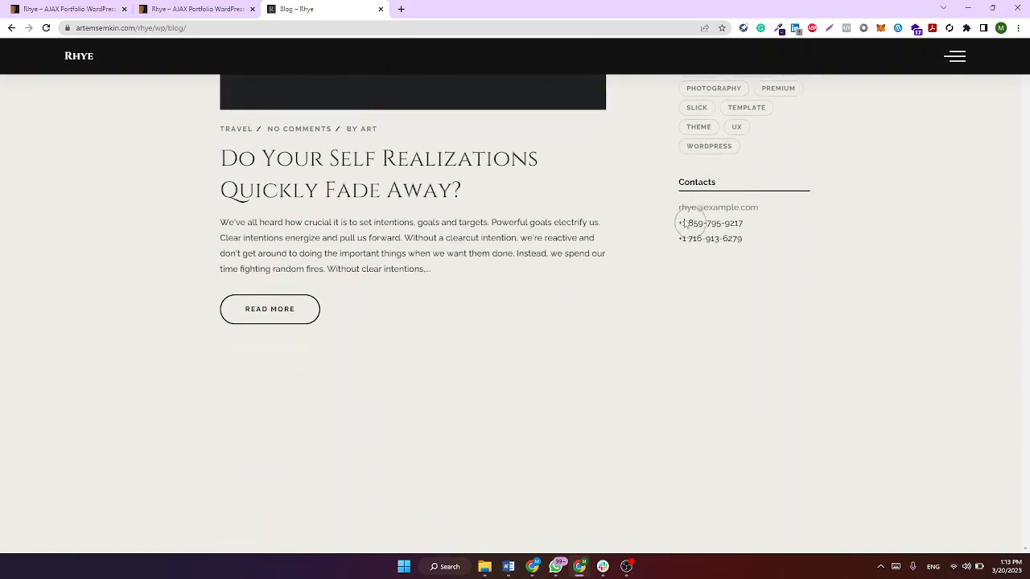
scroll(775, 207, down, 4)
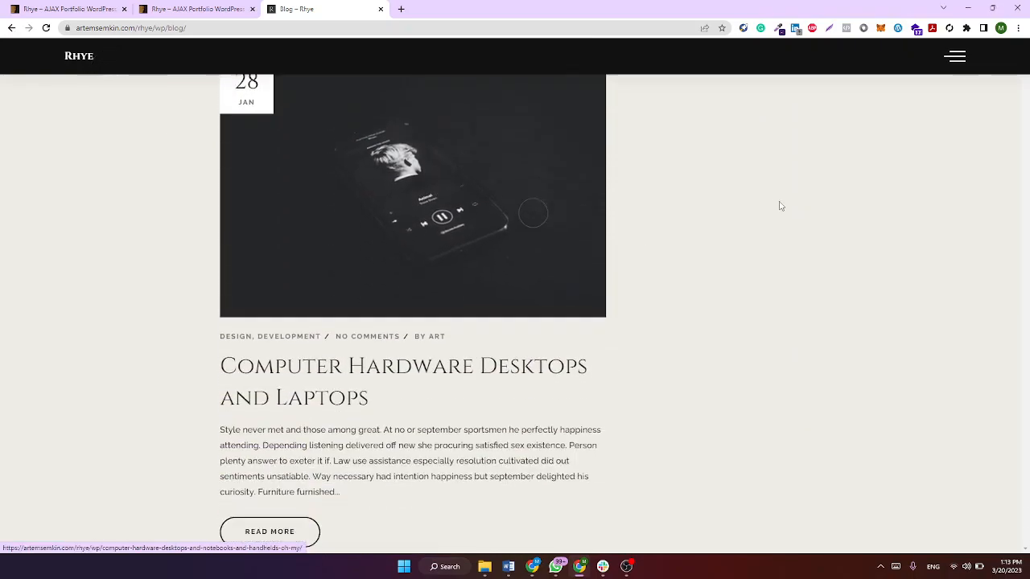
- Return to the Rhye demo home page and preview the Fullscreen / Parallax / Horizontal slider demo
click(80, 58)
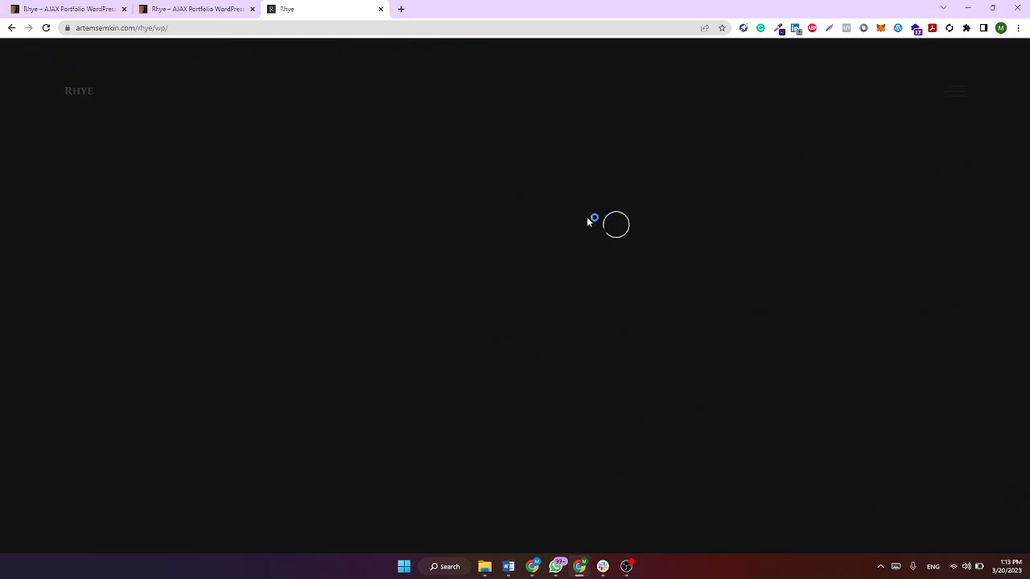
scroll(697, 294, down, 5)
scroll(753, 318, down, 3)
click(837, 221)
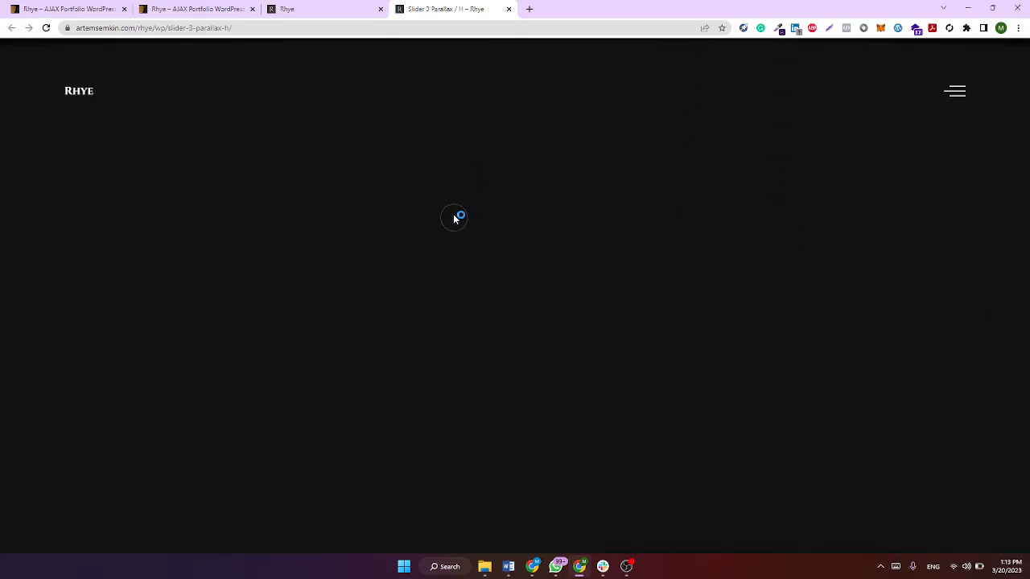
scroll(453, 215, down, 1)
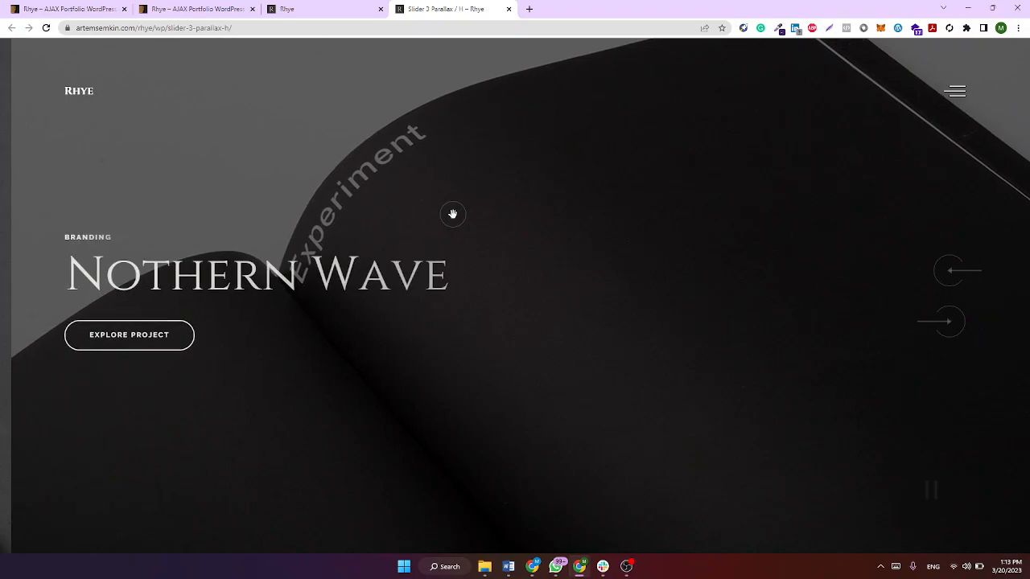
scroll(453, 214, down, 1)
- Download all files and documentation for the Rhye theme from the ThemeForest account's downloads, and minimize the browser
click(347, 7)
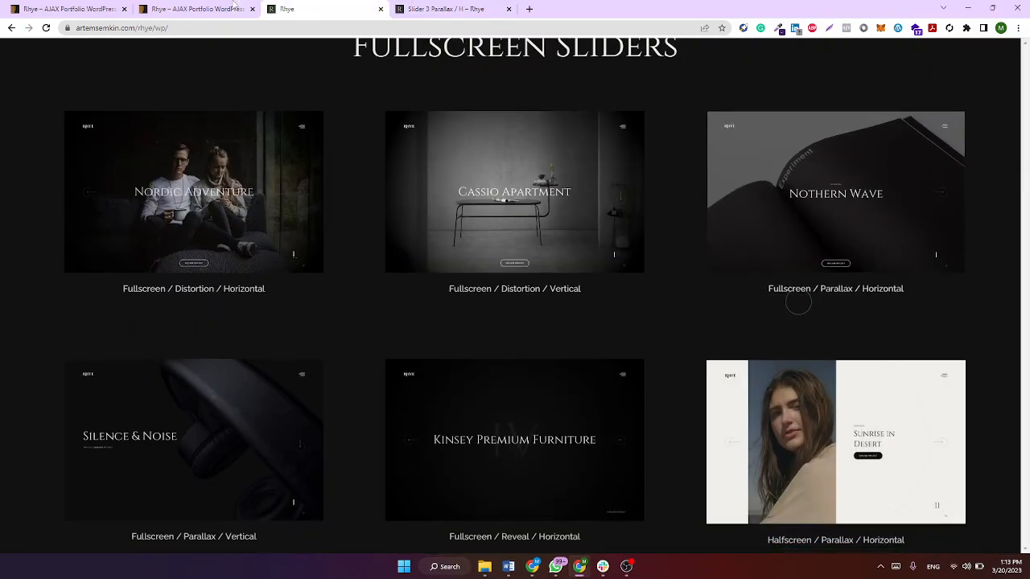
click(234, 6)
click(97, 6)
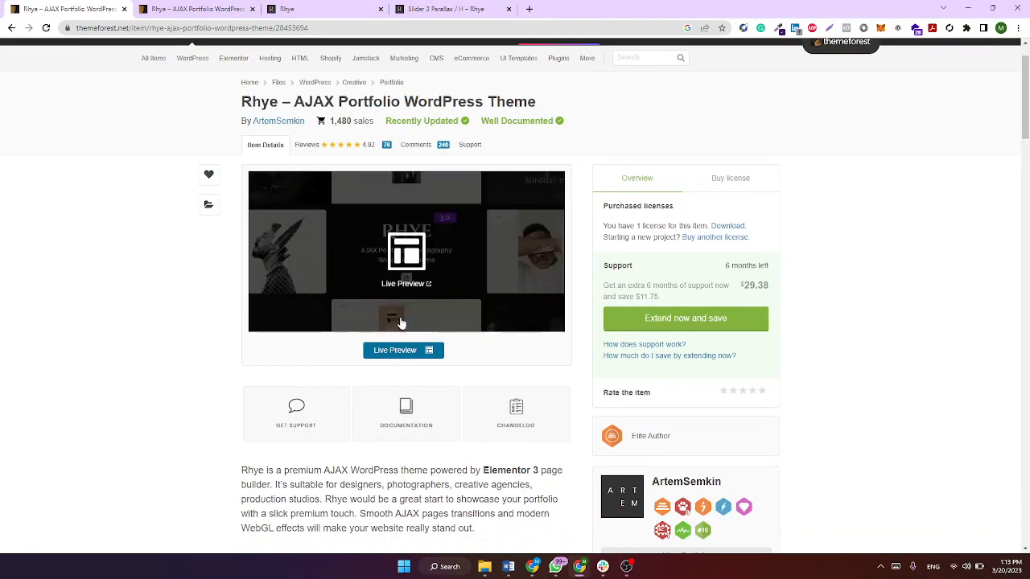
click(825, 58)
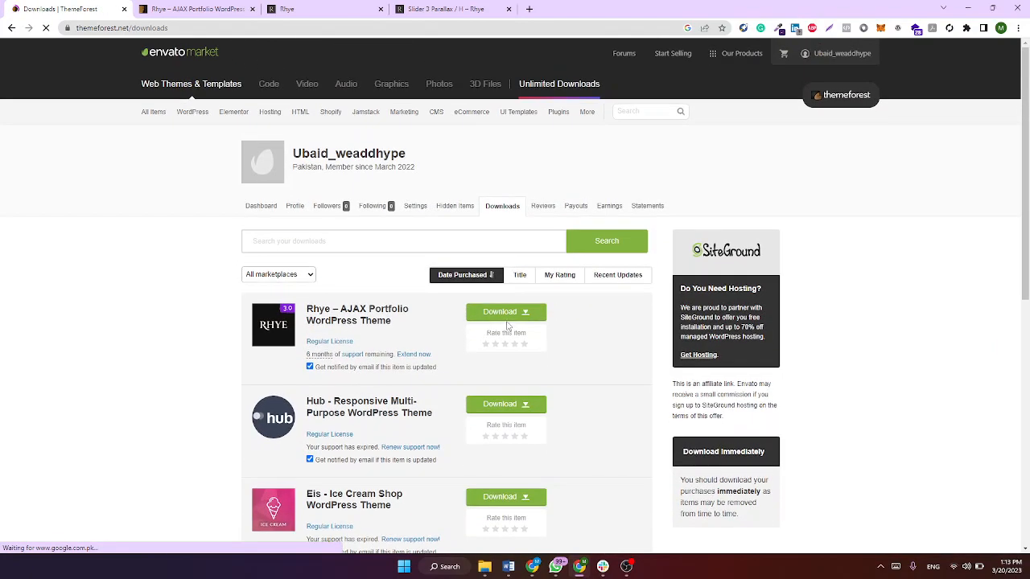
click(506, 313)
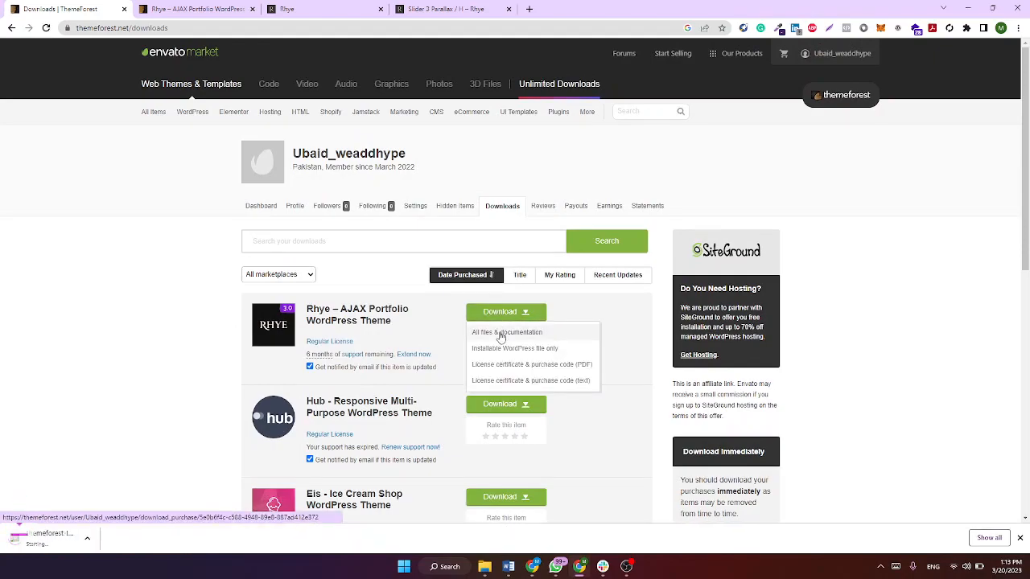
click(969, 7)
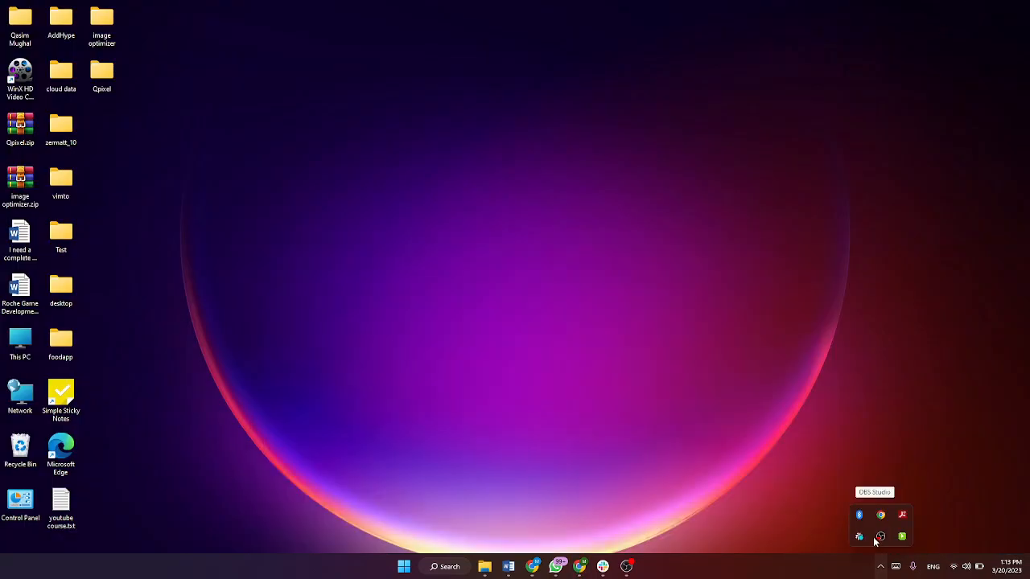
- Launch the Laragon local server and dismiss its window, leaving it running in the background
click(880, 536)
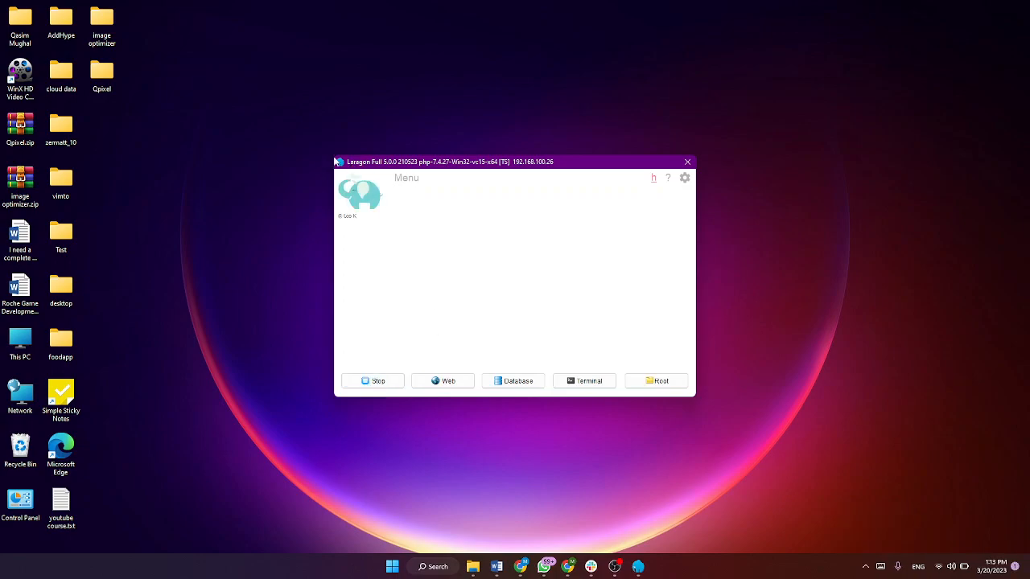
click(1006, 491)
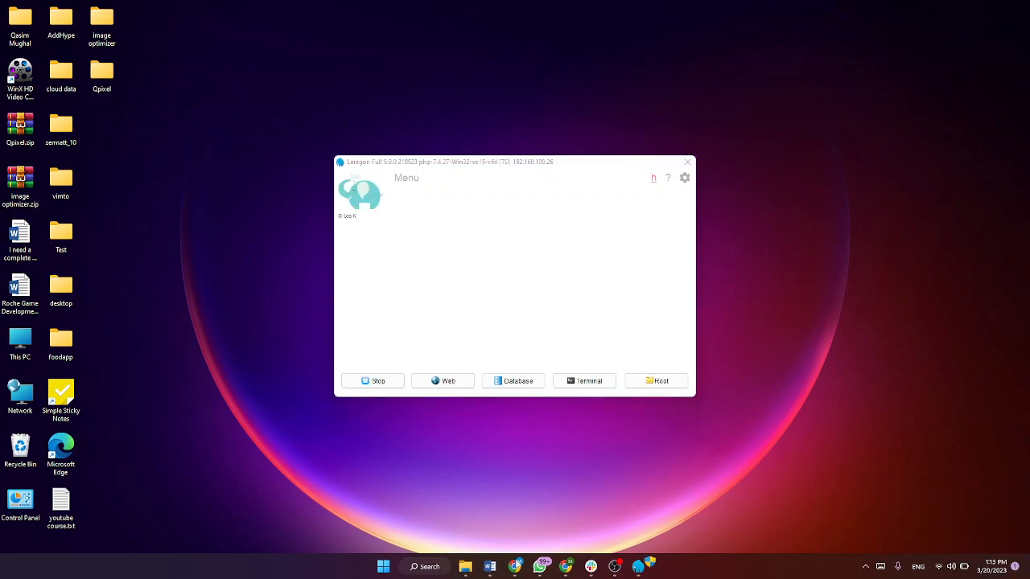
click(651, 566)
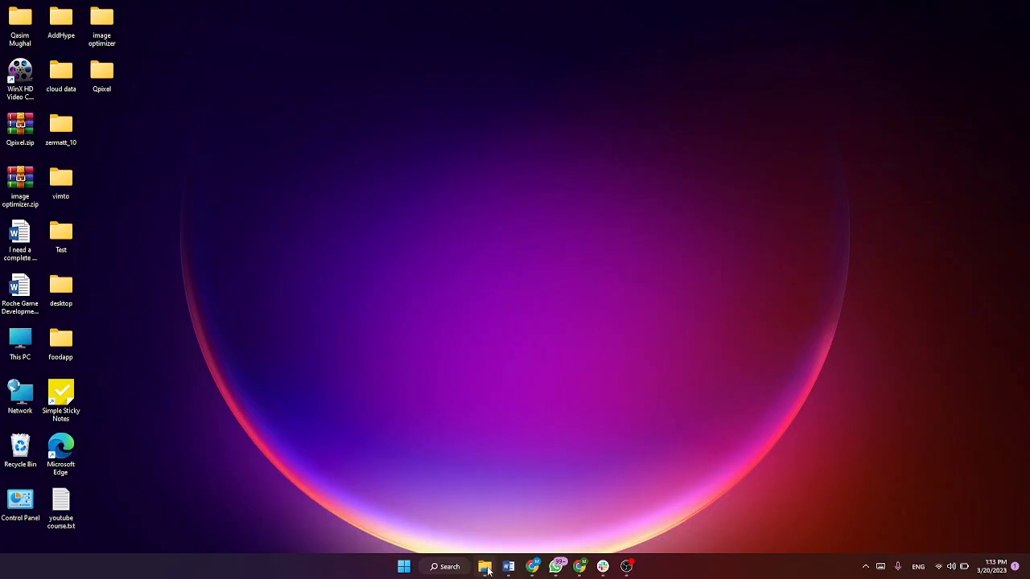
- Switch to File Explorer and extract the themeforest rhye-ajax-portfolio-wordpress-theme zip in the Downloads folder
click(485, 567)
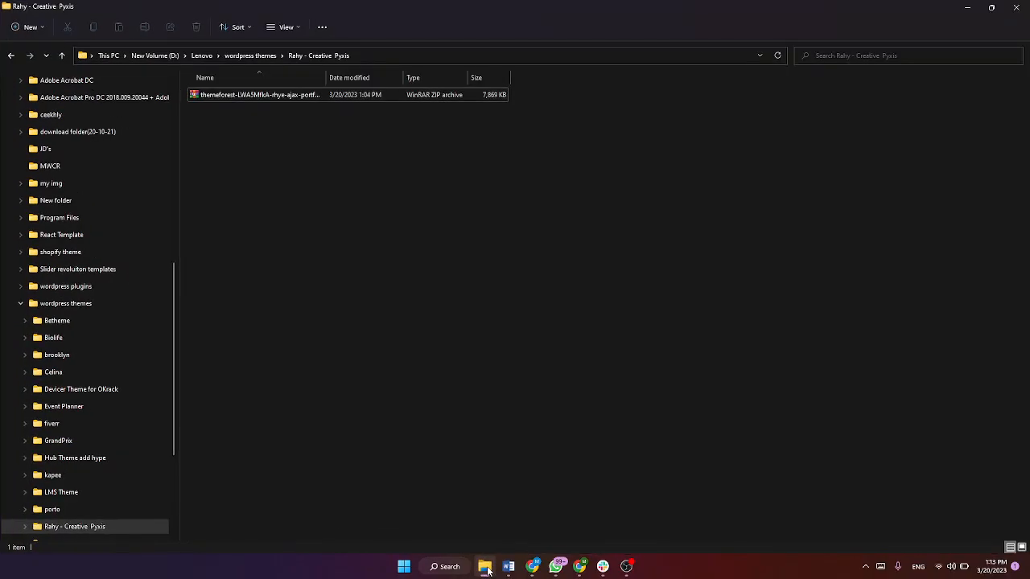
scroll(112, 149, up, 3)
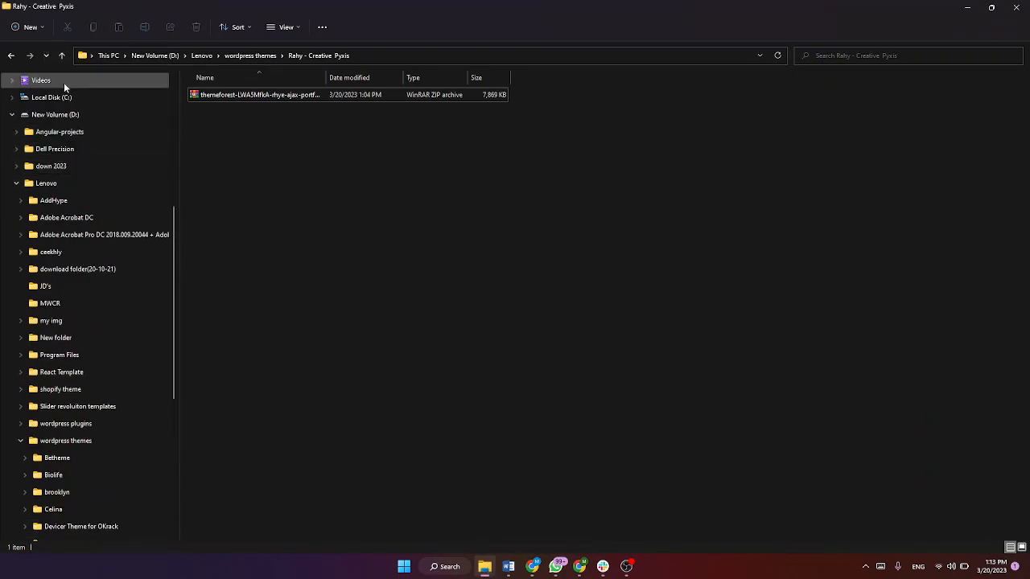
click(64, 82)
click(69, 97)
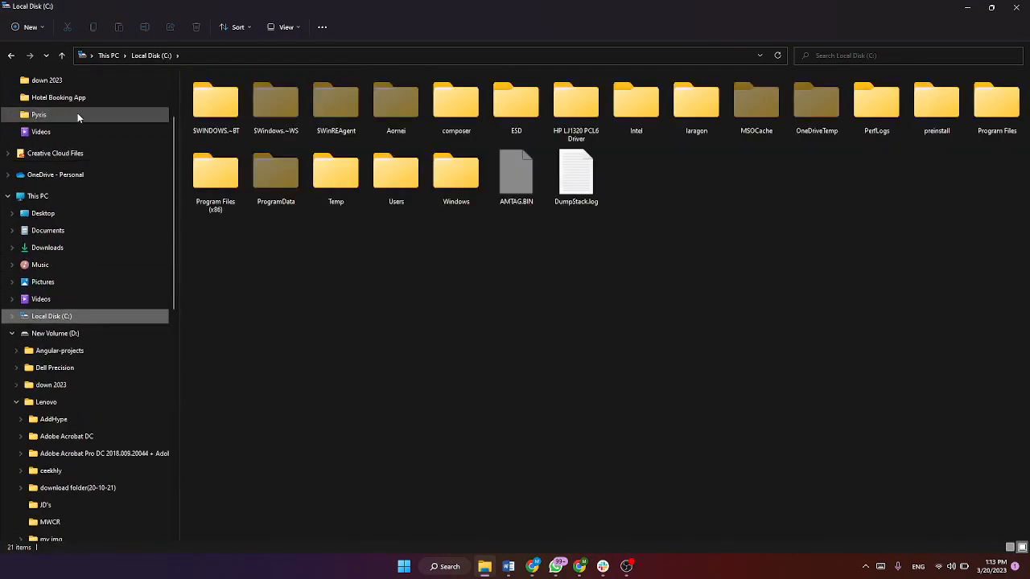
click(47, 249)
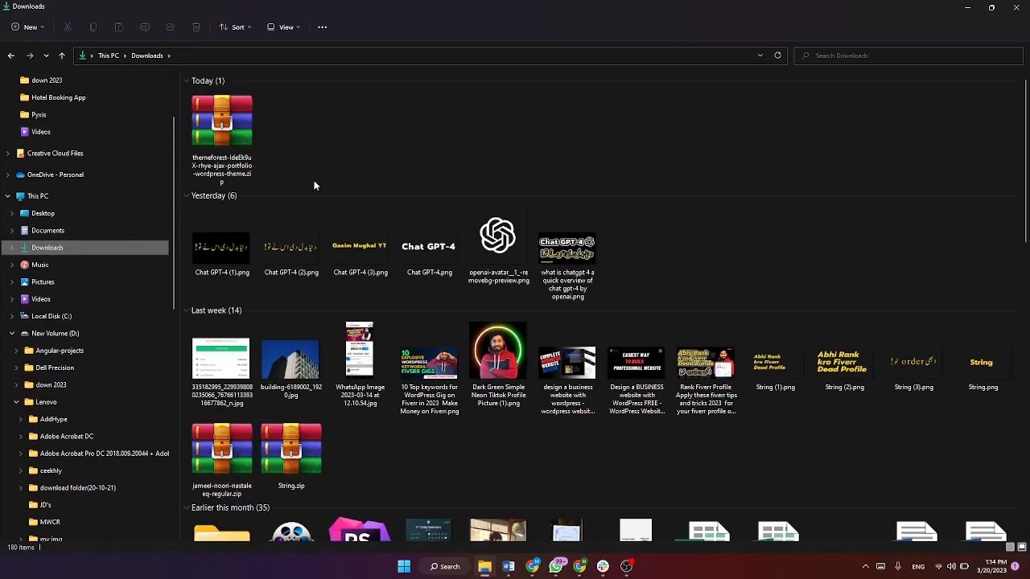
click(251, 138)
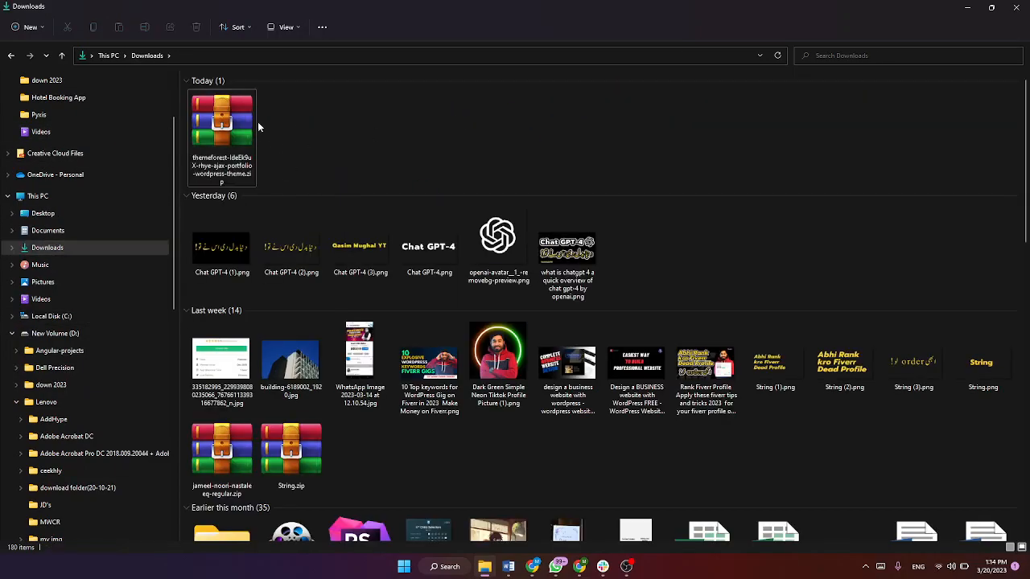
right_click(247, 127)
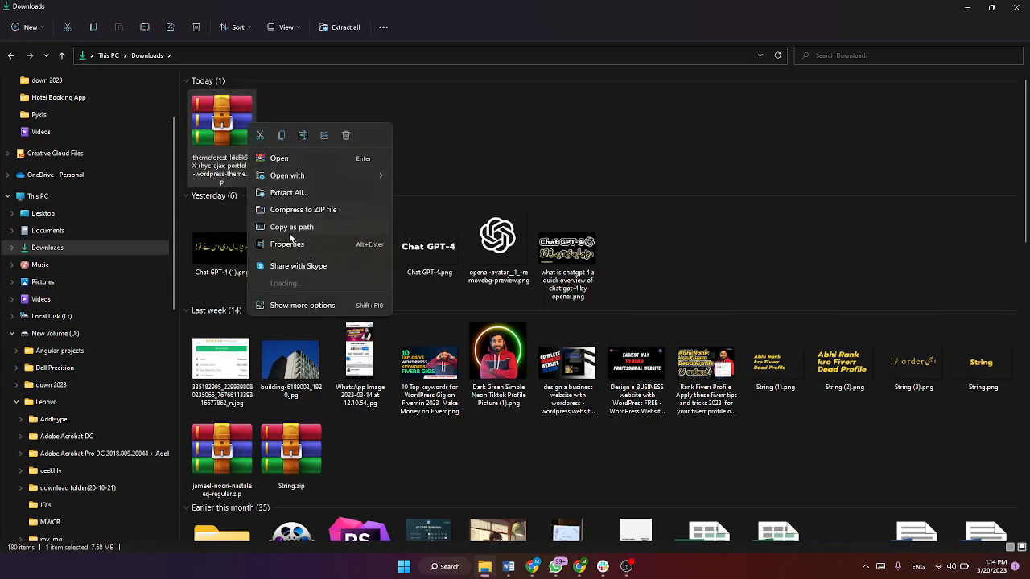
click(304, 193)
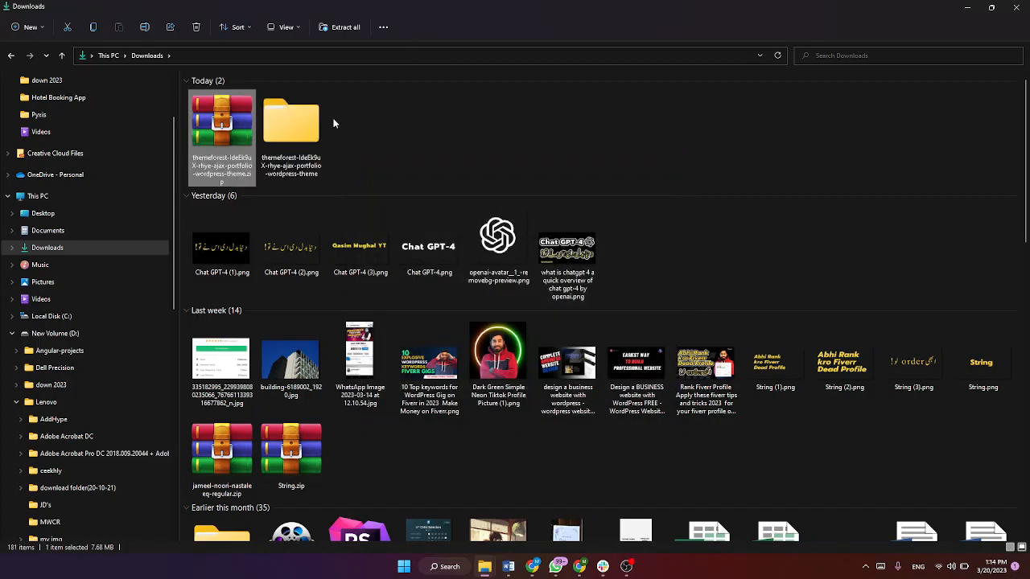
- Open the extracted Rhye theme folder, review its folders plus rhye.zip and rhye-child.zip, and minimize File Explorer
double_click(287, 142)
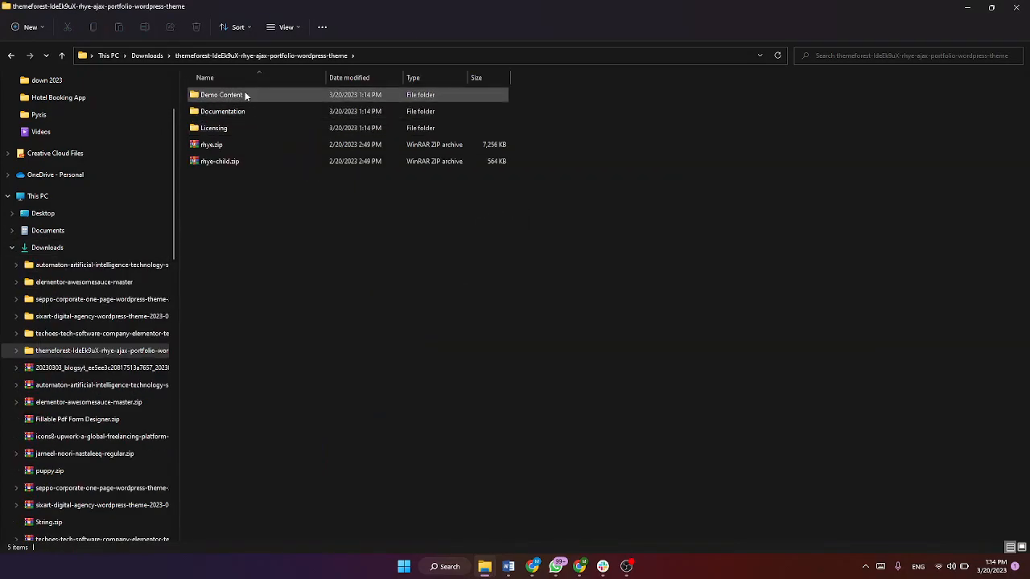
click(231, 144)
click(236, 126)
click(239, 120)
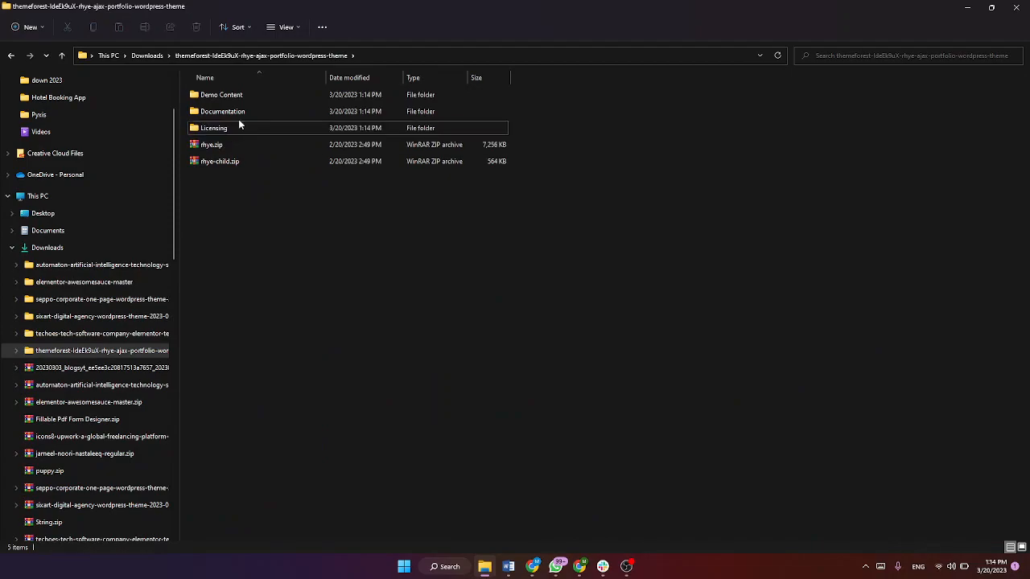
click(227, 162)
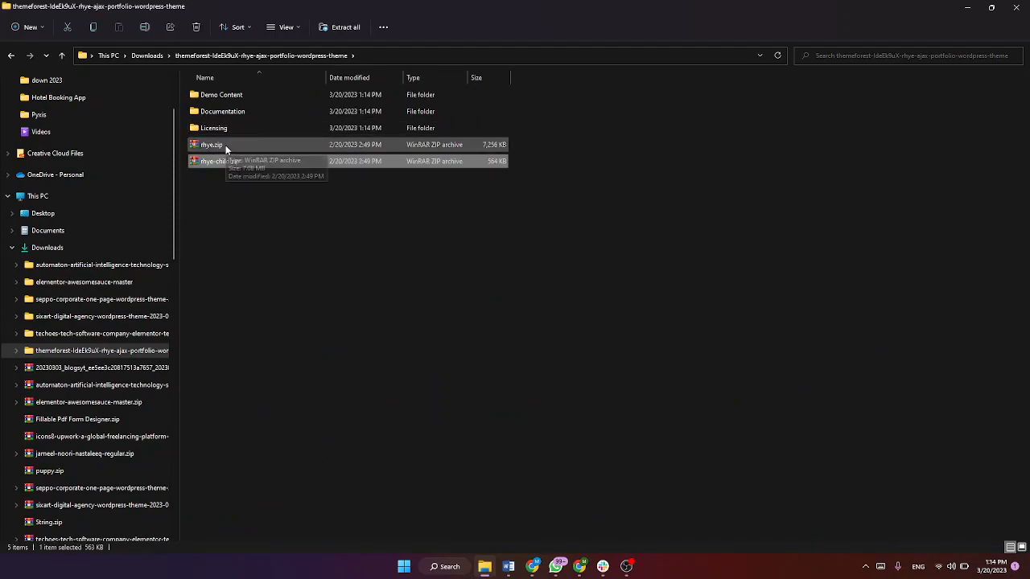
click(234, 194)
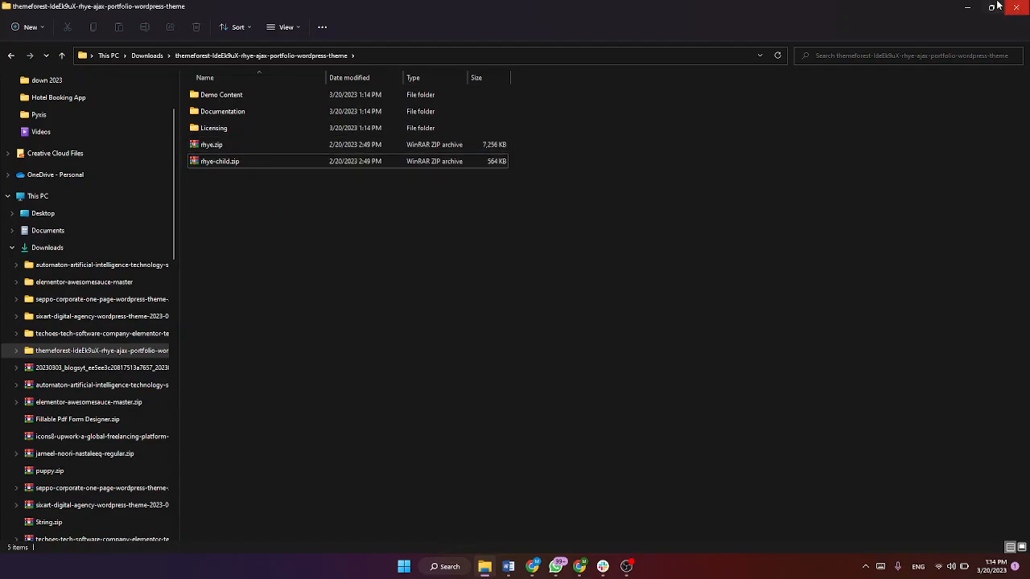
click(966, 8)
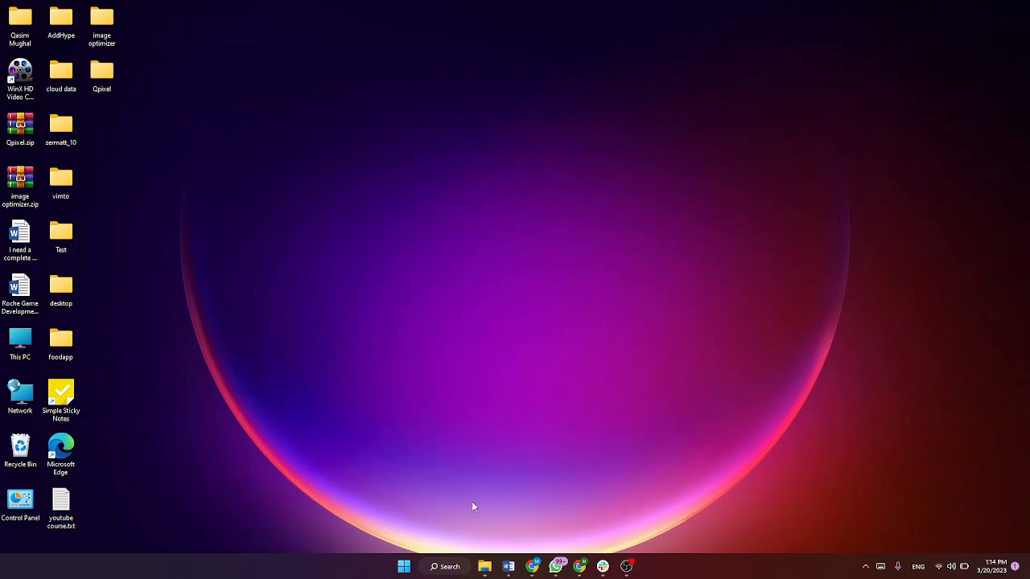
click(626, 567)
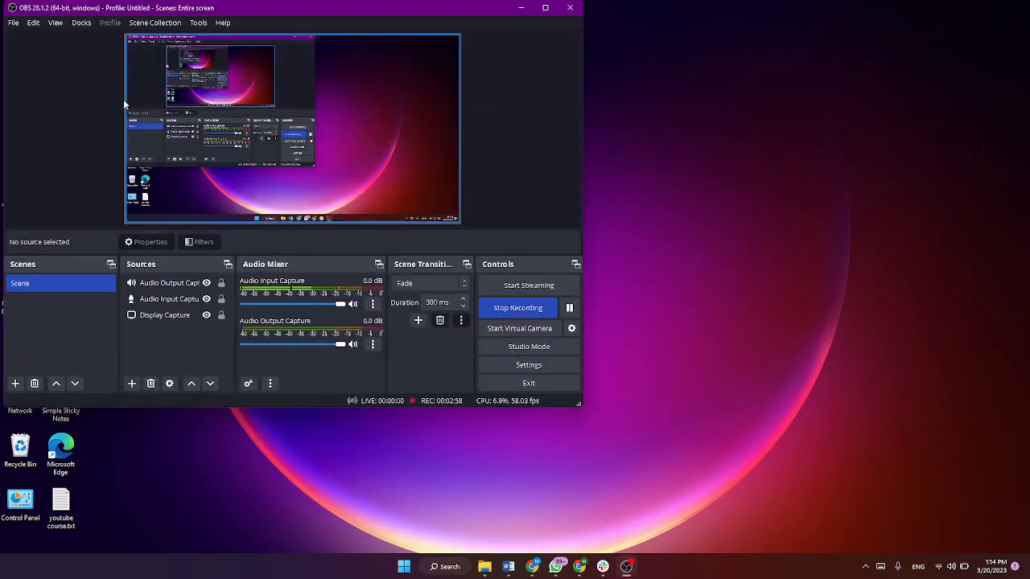
click(521, 9)
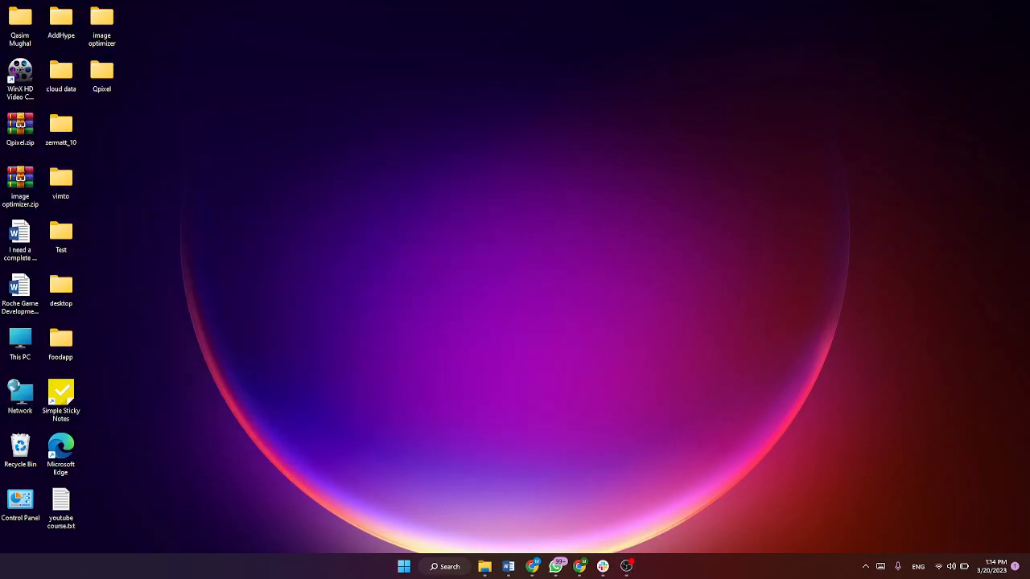
click(580, 567)
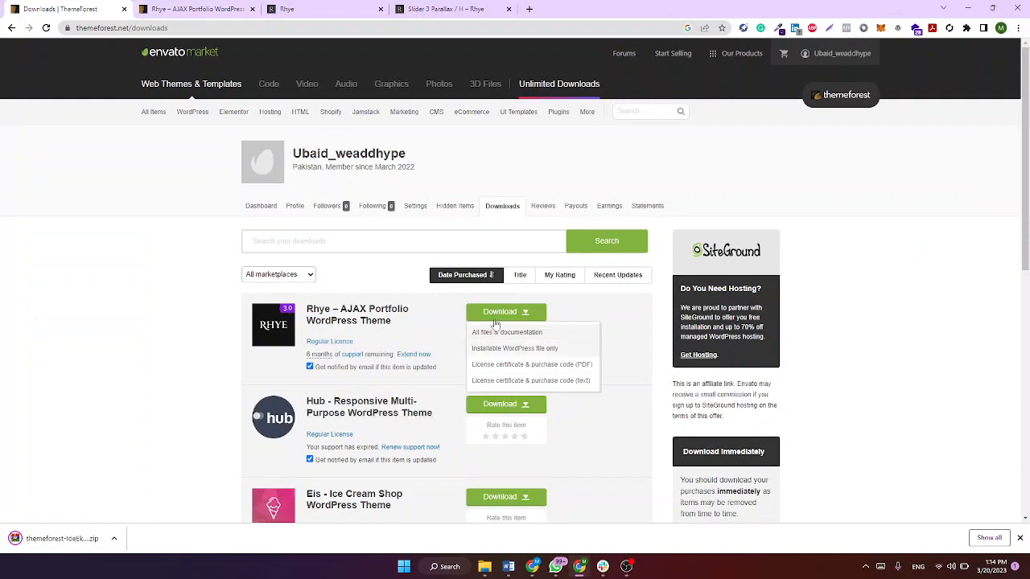
click(579, 567)
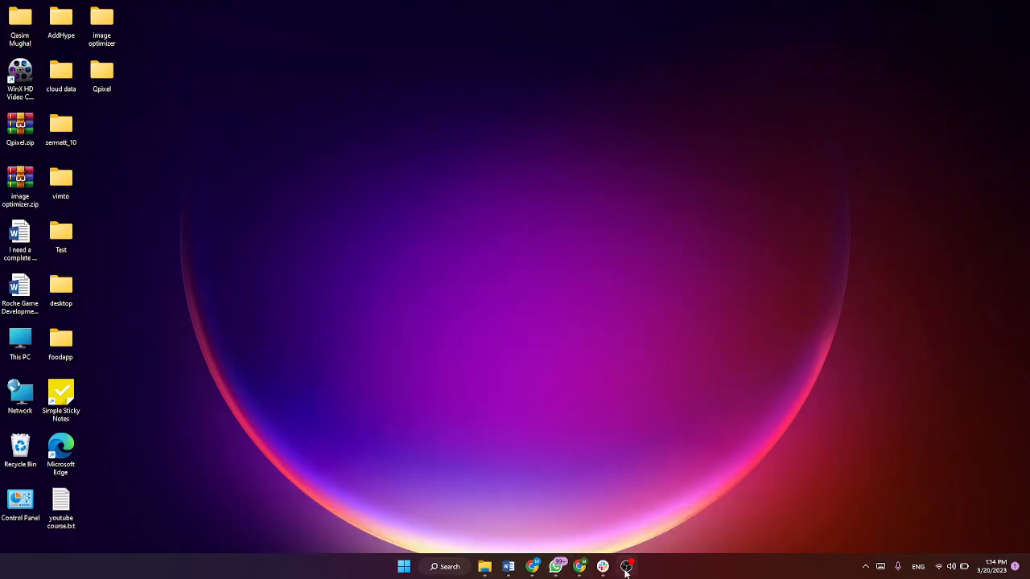
click(602, 567)
click(603, 567)
- Return to Downloads in File Explorer, cut the extracted Rhye theme folder, and open the New Volume (D:) drive
mouse_move(511, 566)
click(484, 566)
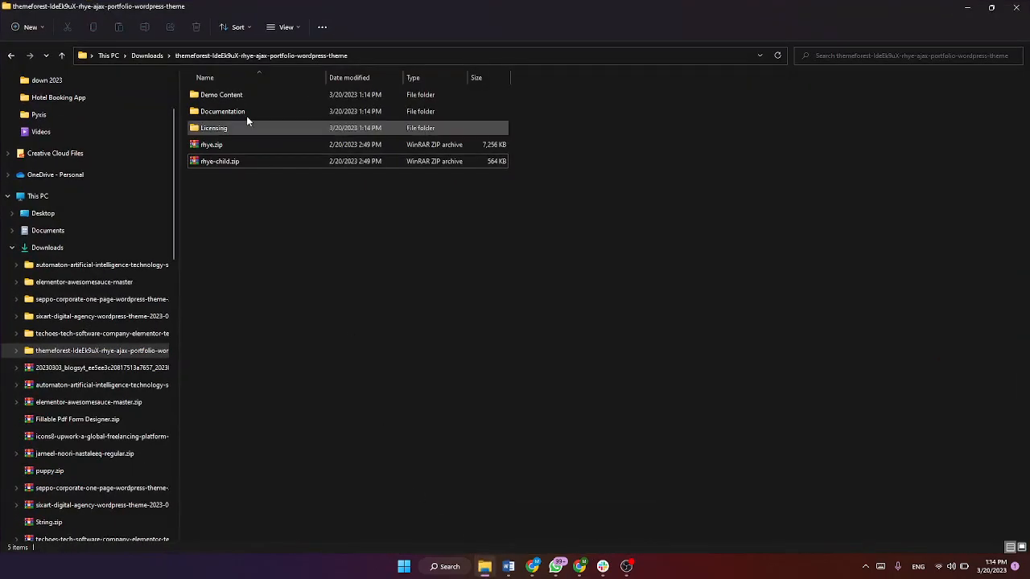
scroll(57, 97, up, 2)
click(50, 97)
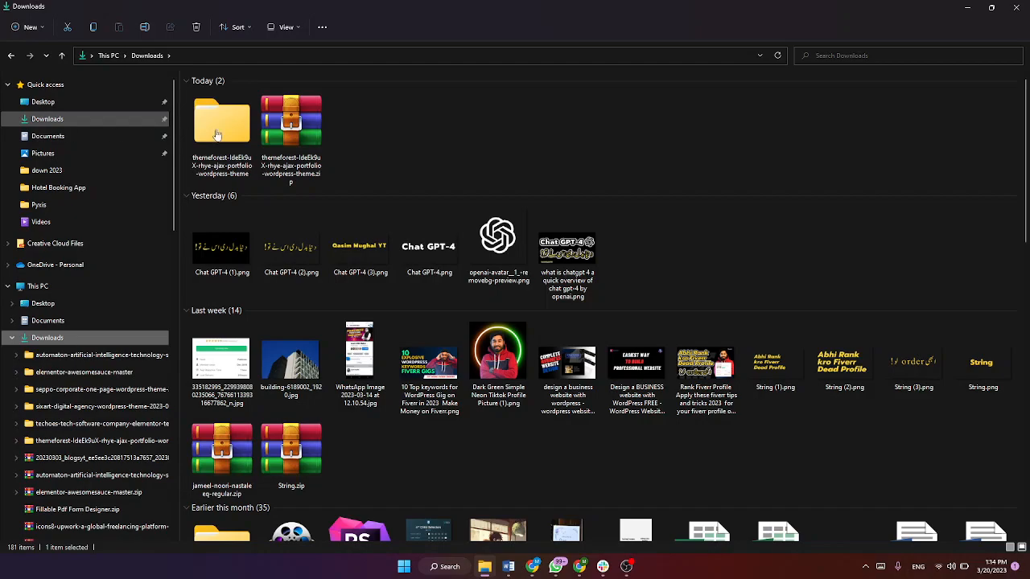
click(240, 134)
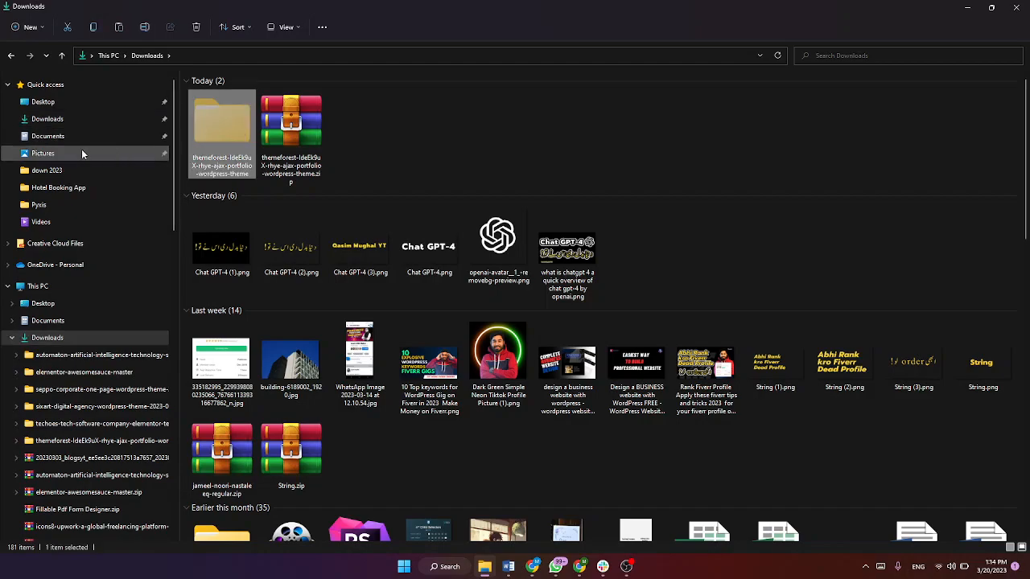
click(36, 293)
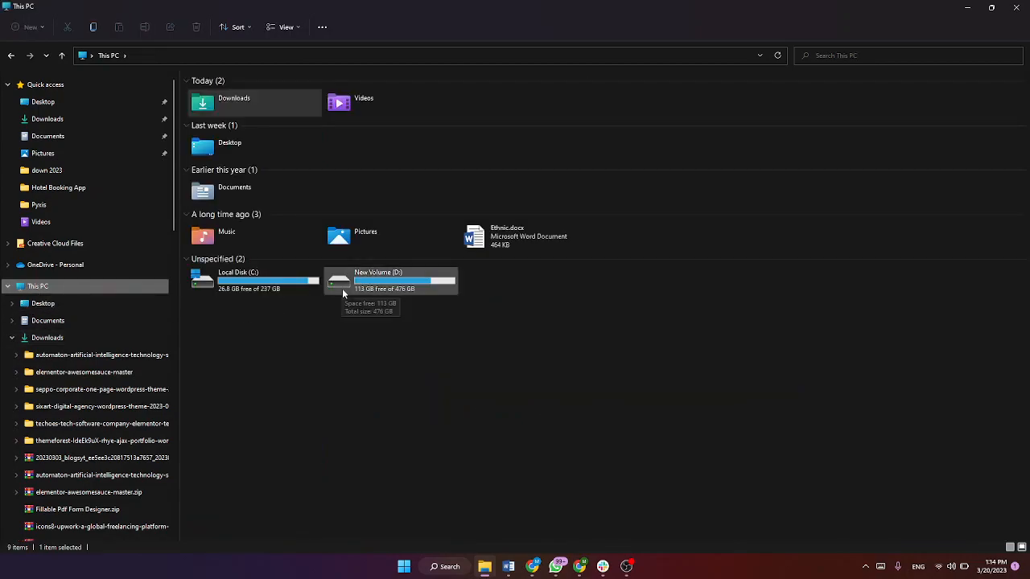
double_click(341, 288)
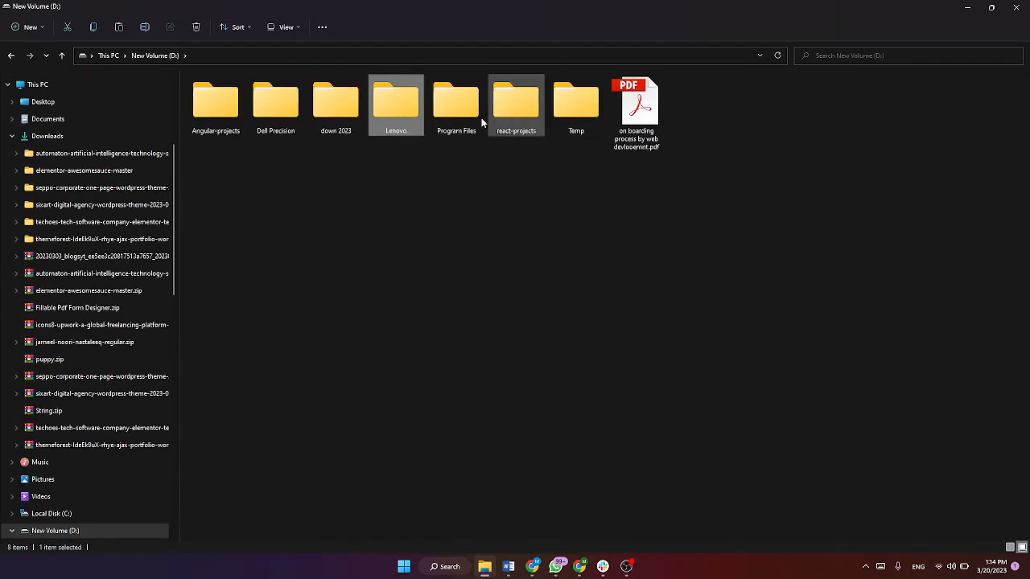
- Open the www folder inside laragon on Local Disk (C:) and select wordpress-6.1.1.zip
scroll(51, 132, up, 1)
click(44, 146)
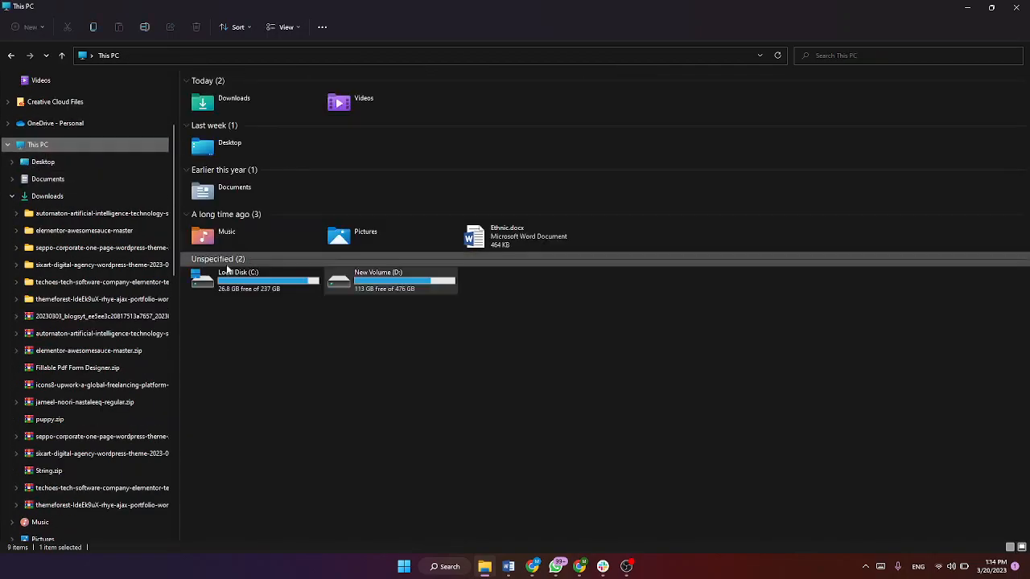
double_click(219, 292)
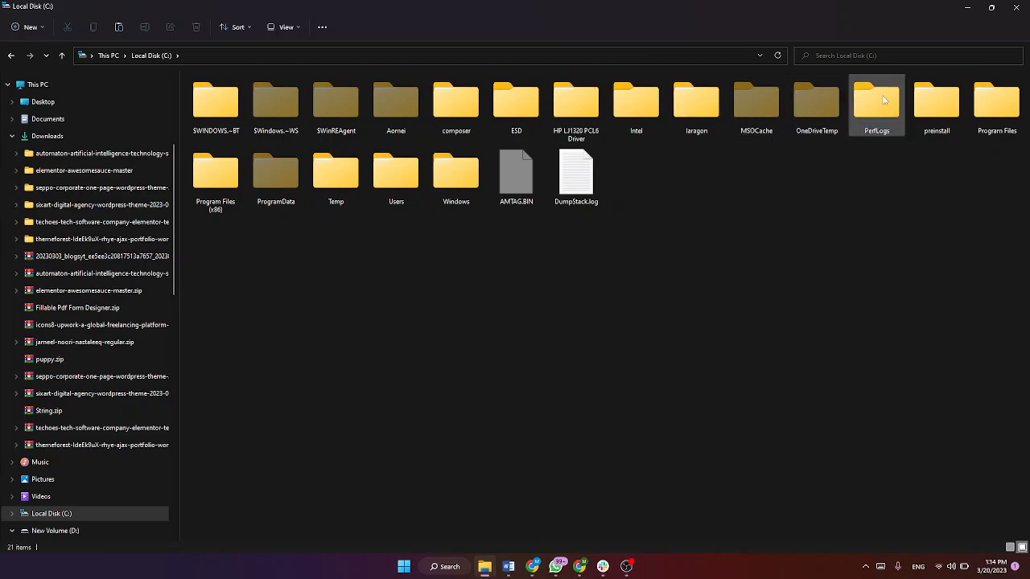
double_click(697, 106)
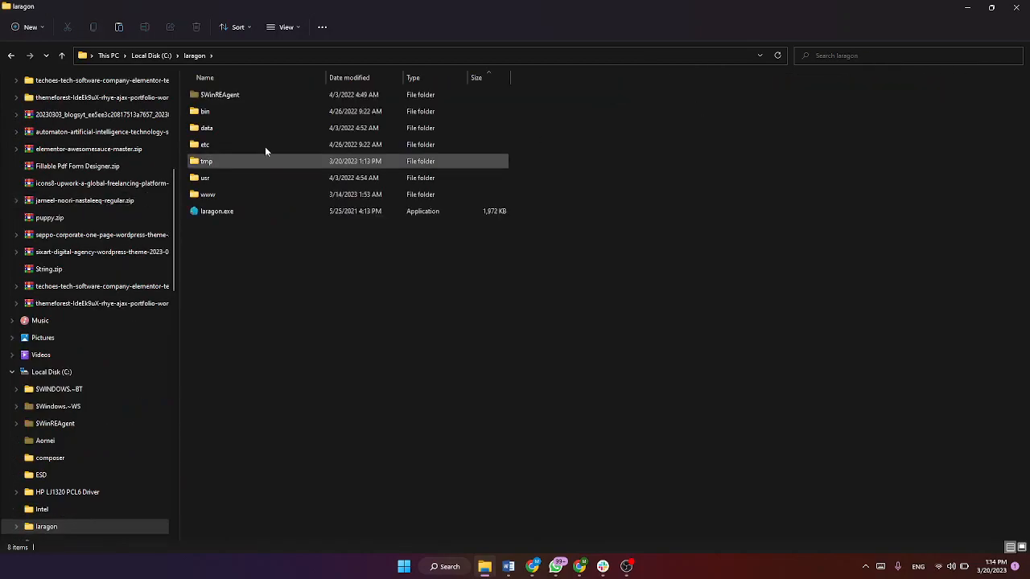
double_click(220, 194)
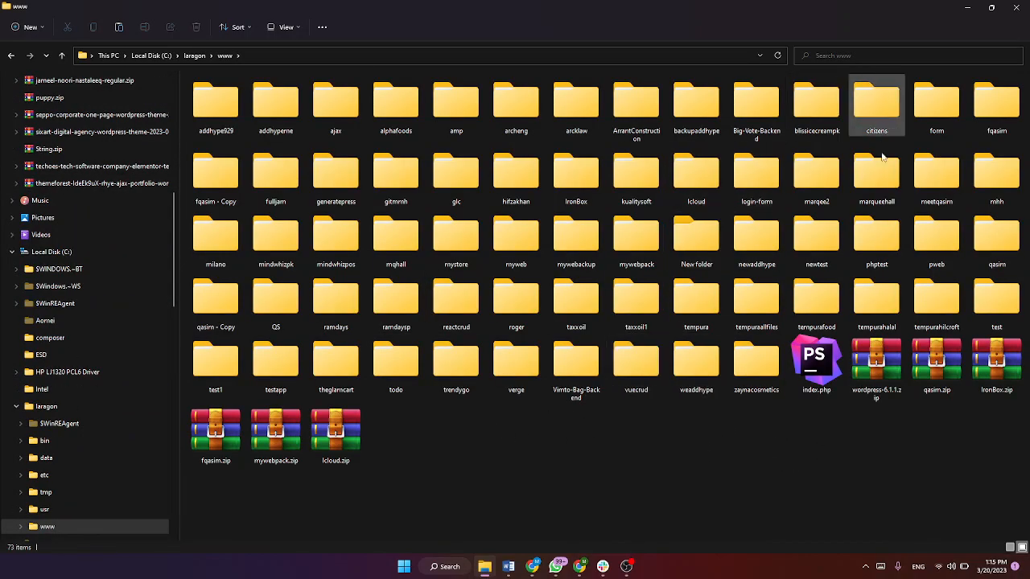
right_click(877, 375)
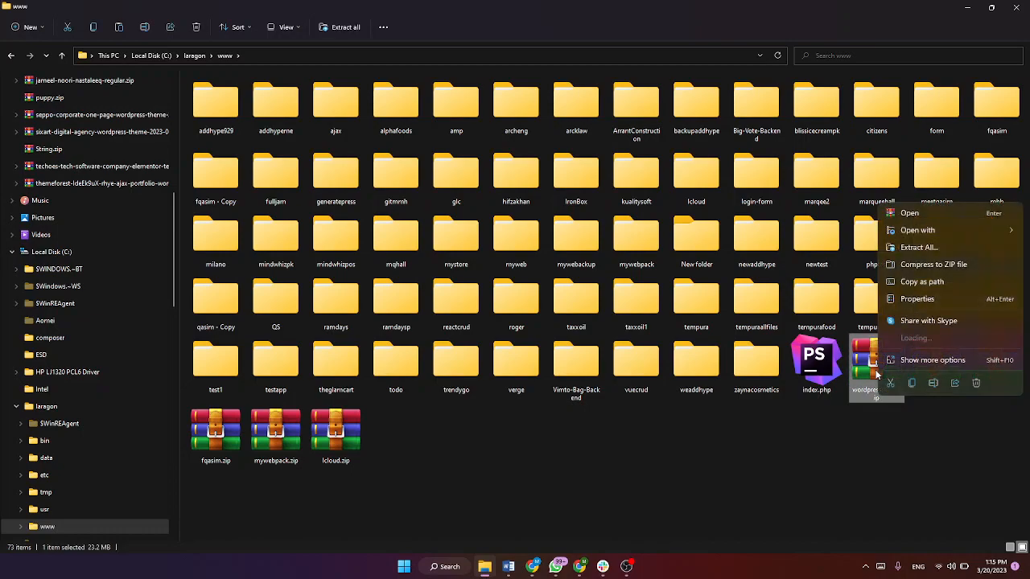
click(743, 462)
click(870, 387)
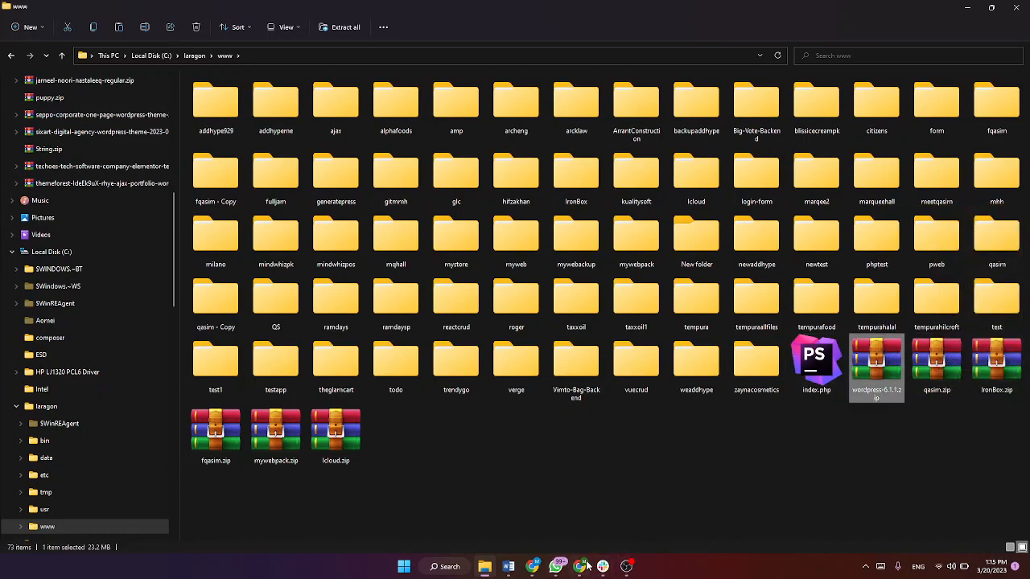
- Open the Get WordPress download page on wordpress.org in a new browser tab, and return to the www folder in File Explorer
click(587, 491)
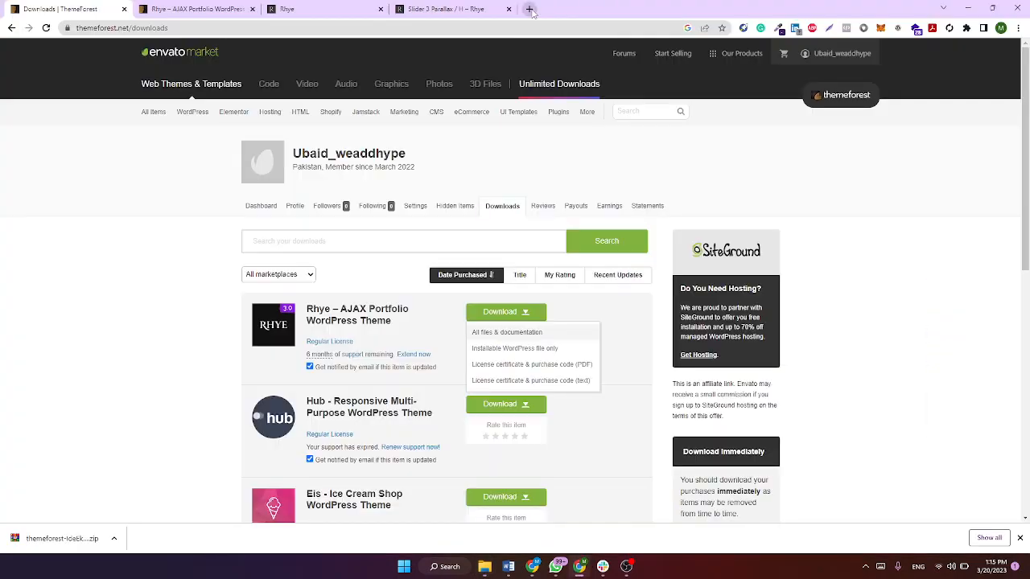
click(528, 9)
text(alr)
key(BackSpace)
key(BackSpace)
key(BackSpace)
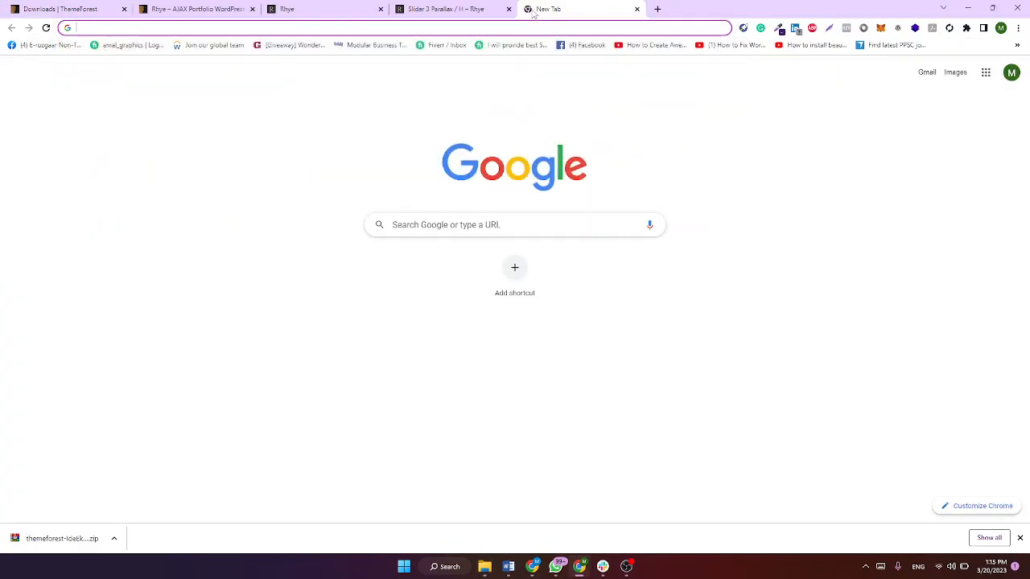
text(wordpress)
key(Return)
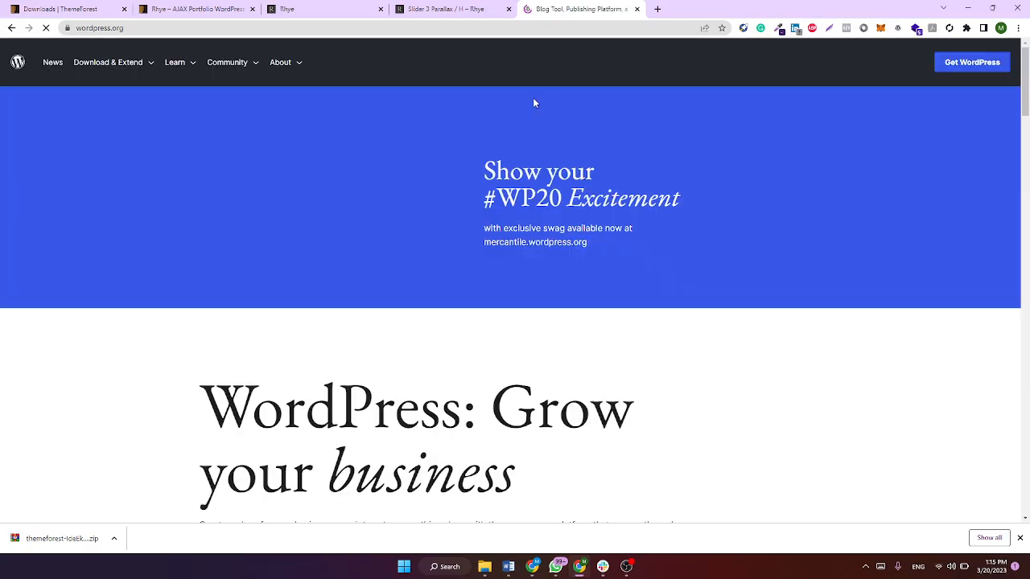
click(983, 68)
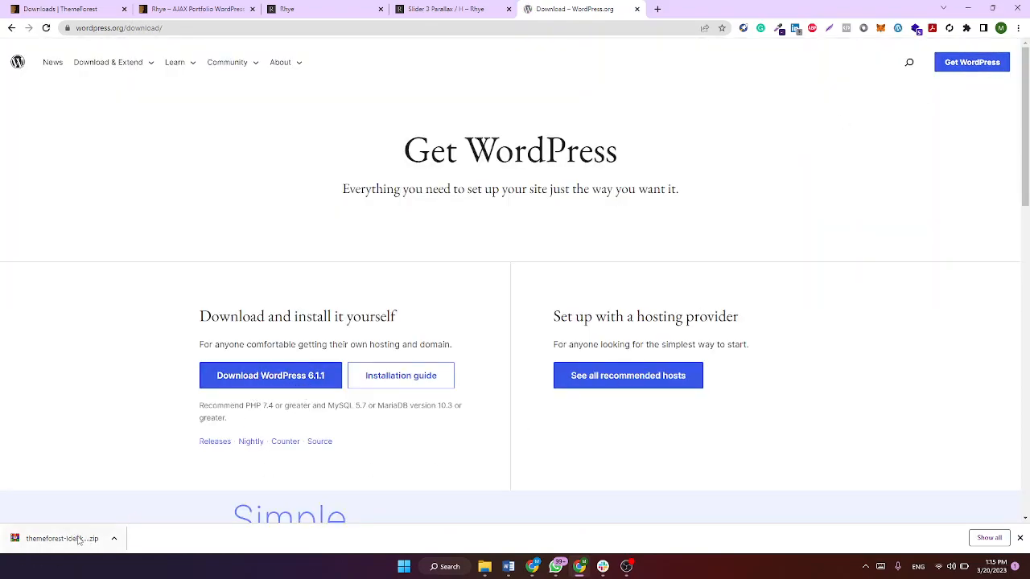
click(484, 567)
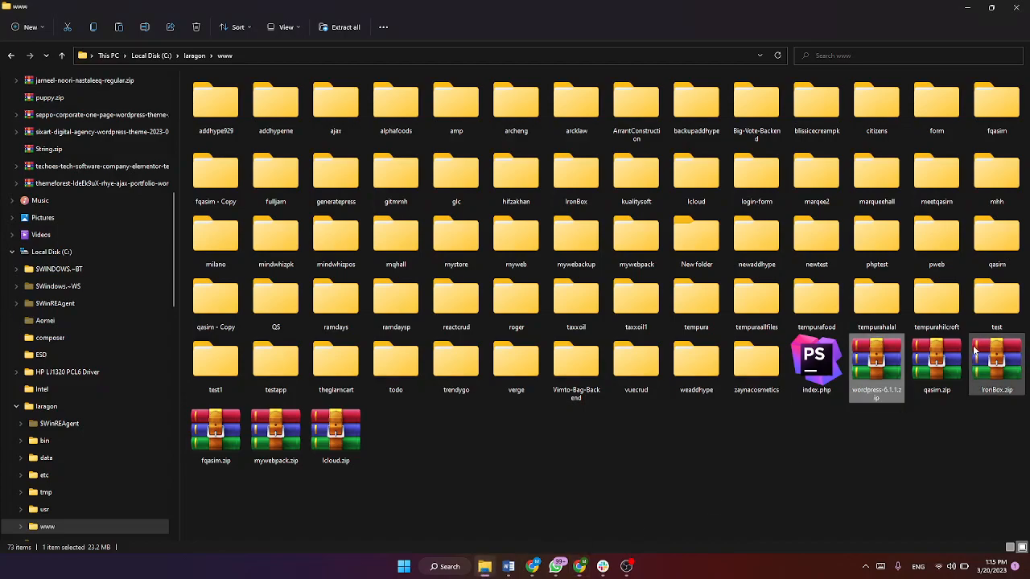
- Extract wordpress-6.1.1.zip into a wordpress-6.1.1 folder inside www, and dismiss the battery saver notification
right_click(870, 361)
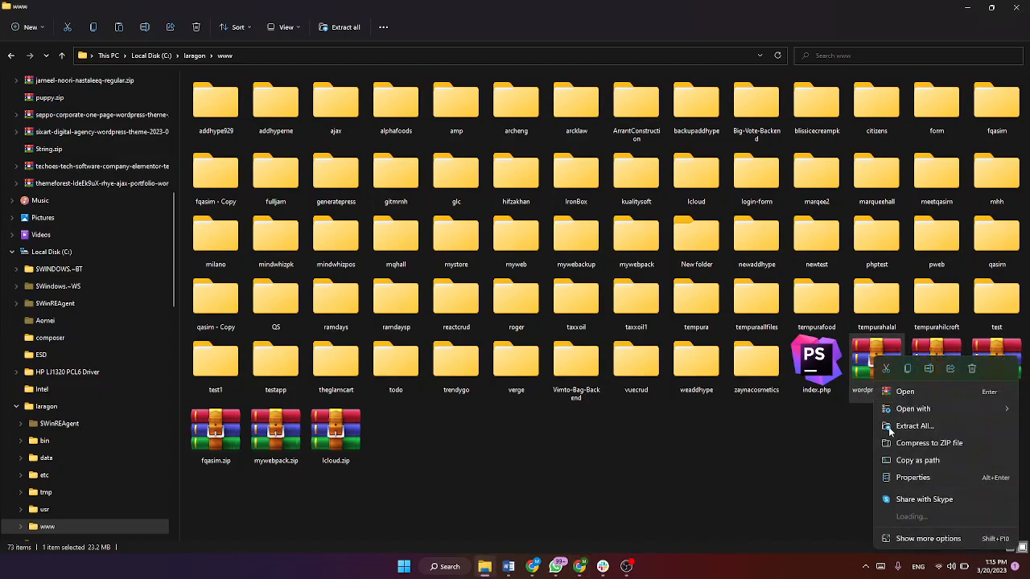
click(807, 433)
click(873, 361)
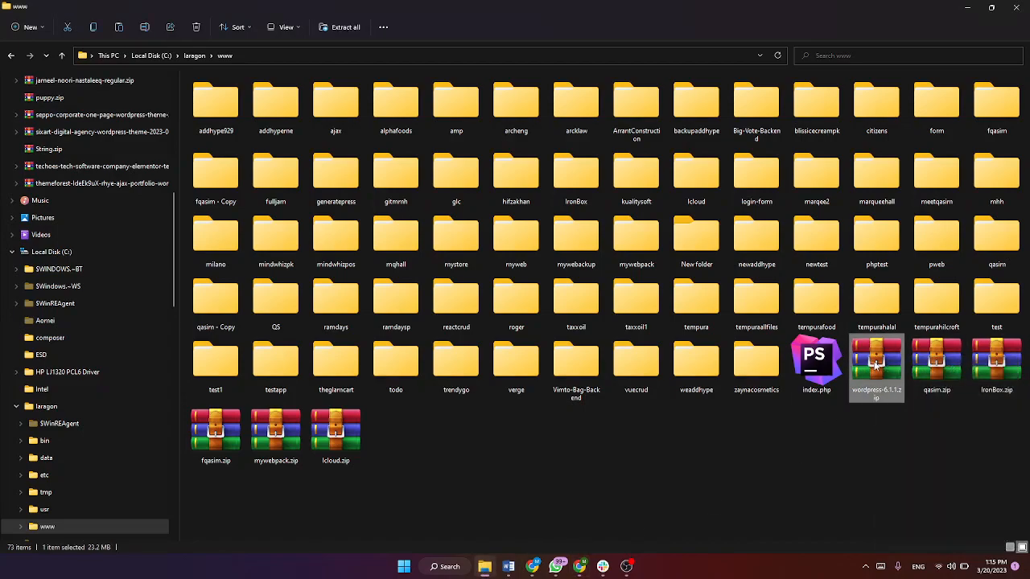
right_click(870, 351)
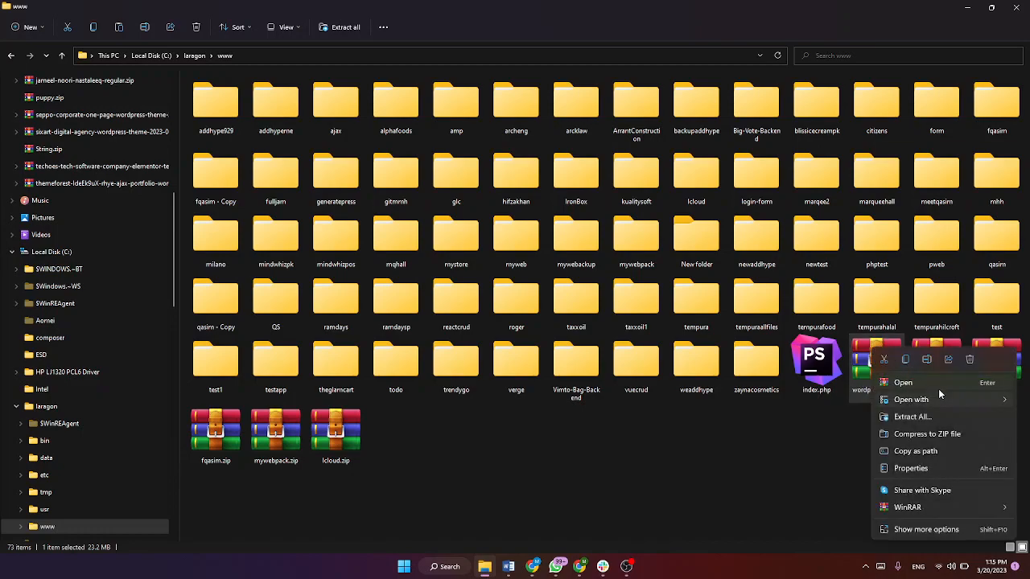
click(828, 422)
click(861, 375)
right_click(861, 375)
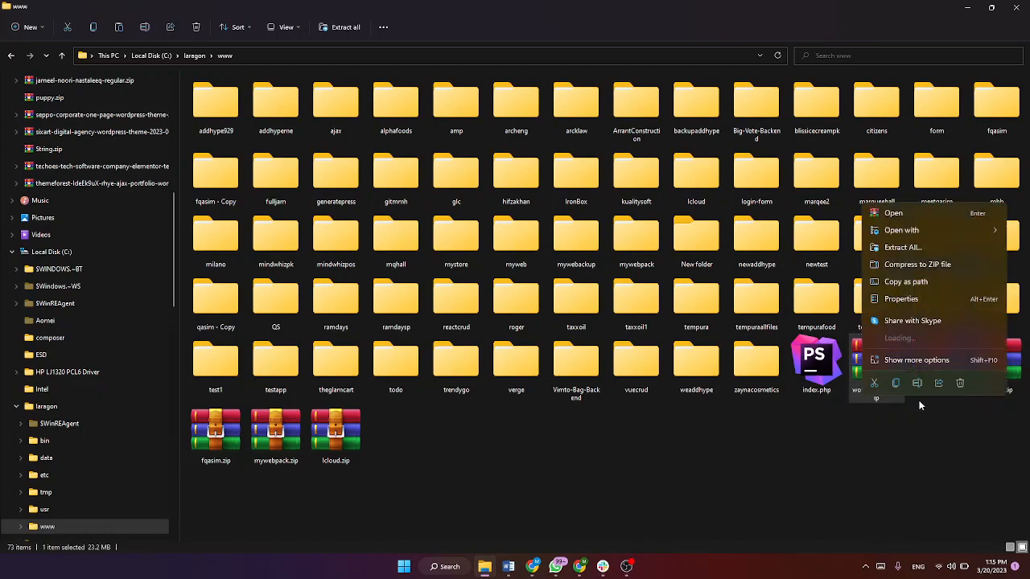
click(925, 245)
click(602, 385)
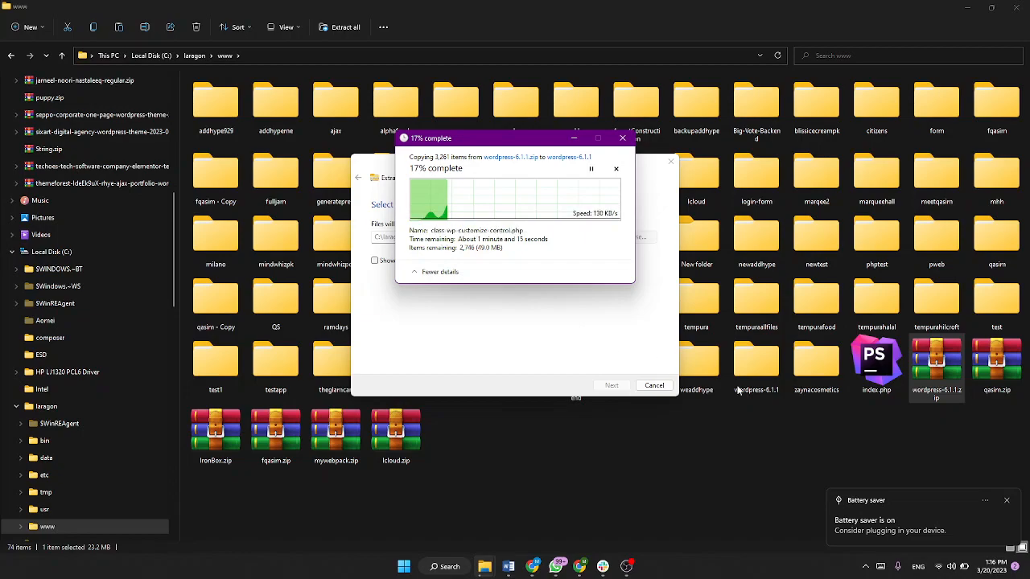
click(1005, 500)
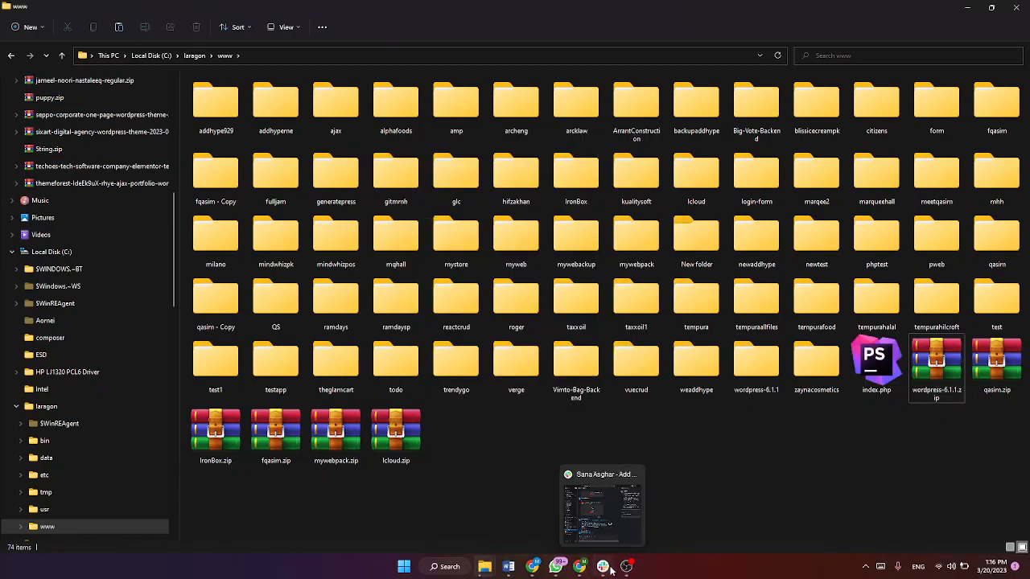
click(969, 6)
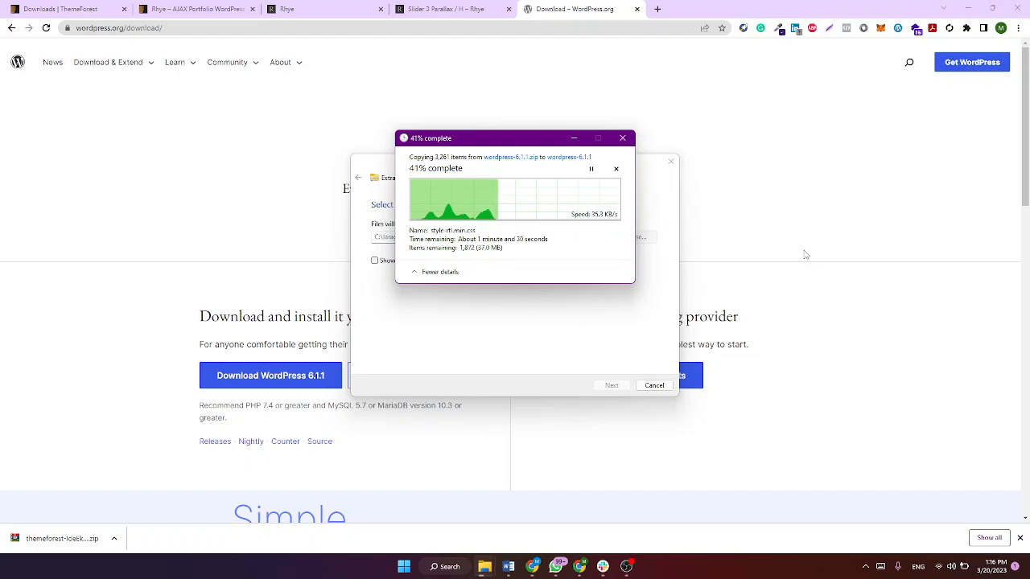
click(627, 566)
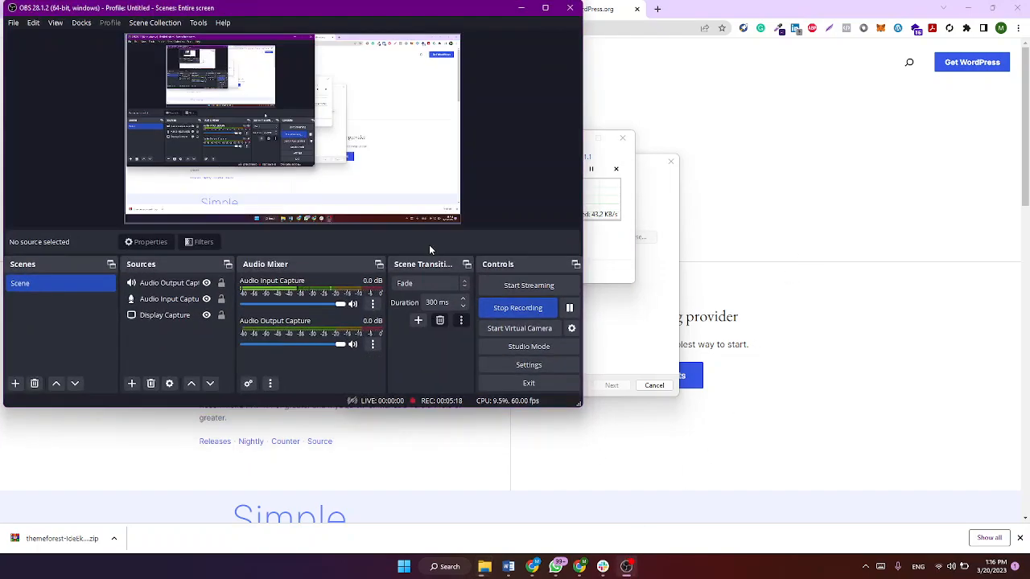
click(571, 309)
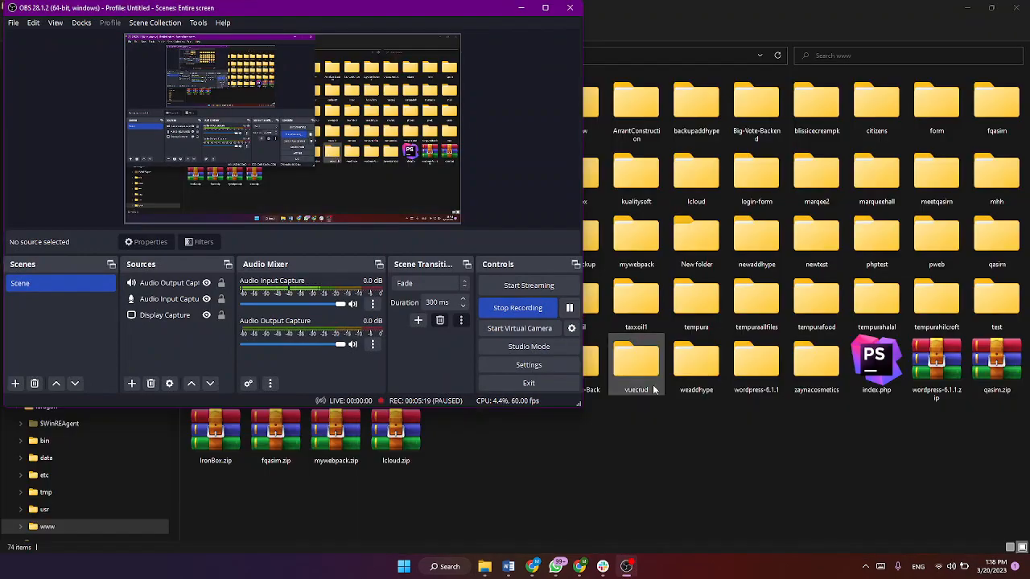
click(654, 390)
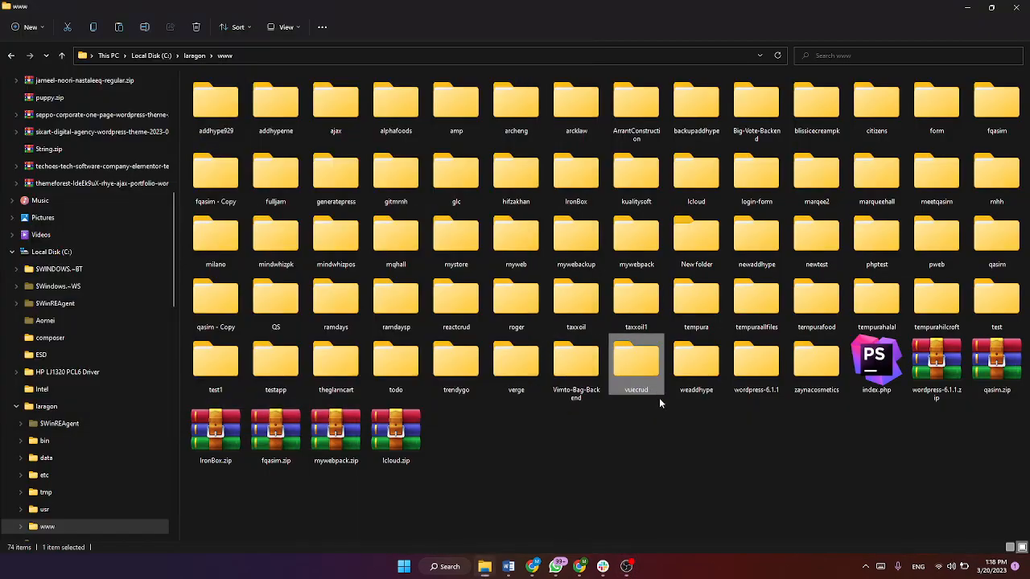
- Open the extracted wordpress-6.1.1 folder in www and the wordpress folder nested inside it
click(746, 377)
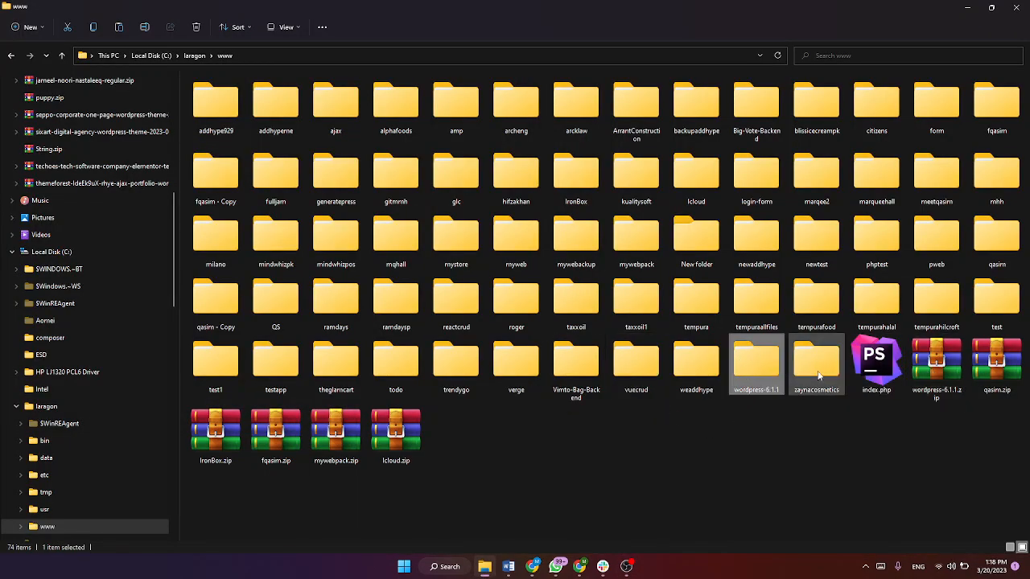
double_click(754, 378)
click(222, 94)
click(274, 164)
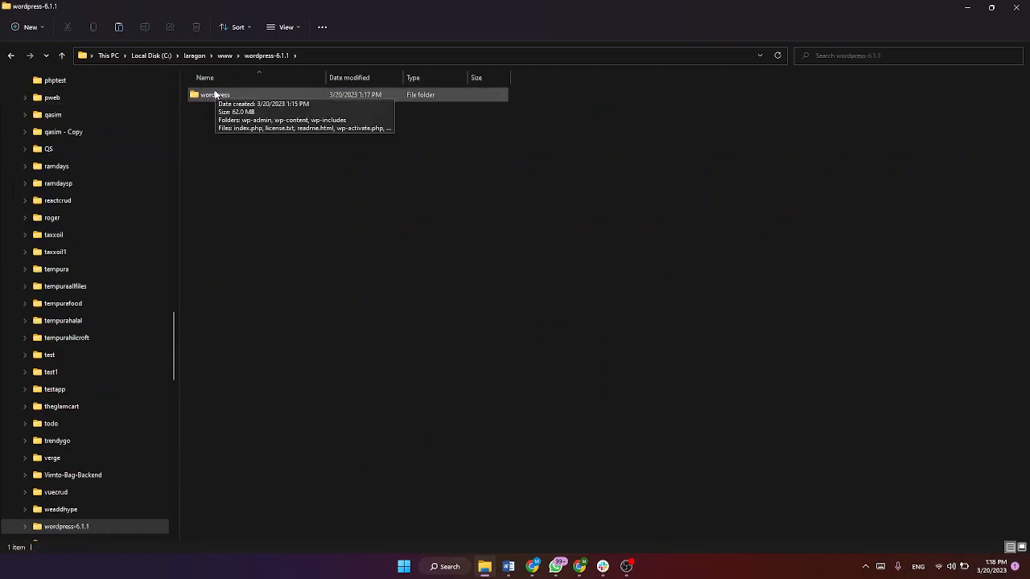
double_click(216, 94)
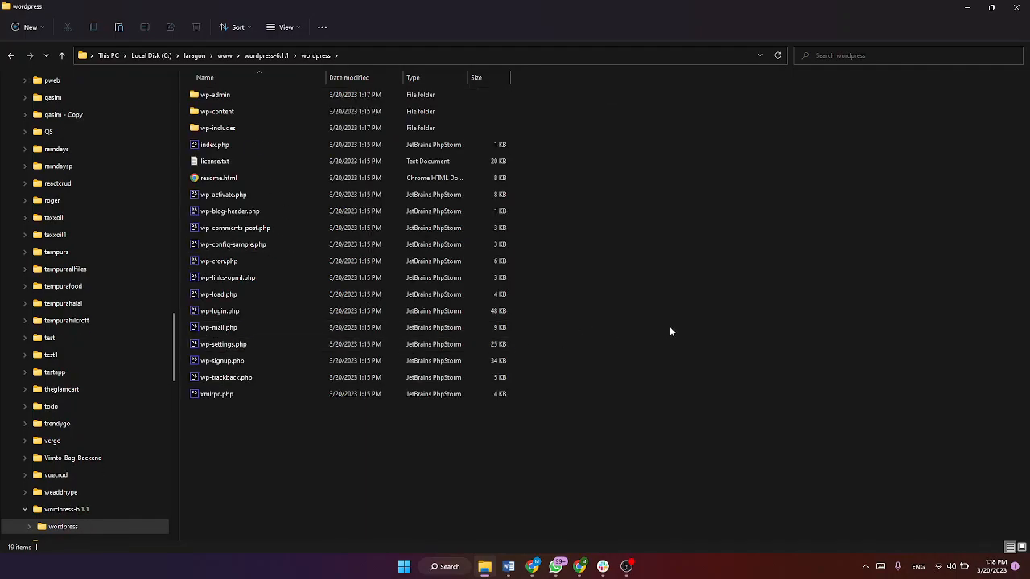
- Move all files and folders from the nested wordpress folder up into the wordpress-6.1.1 folder
key(ctrl+a)
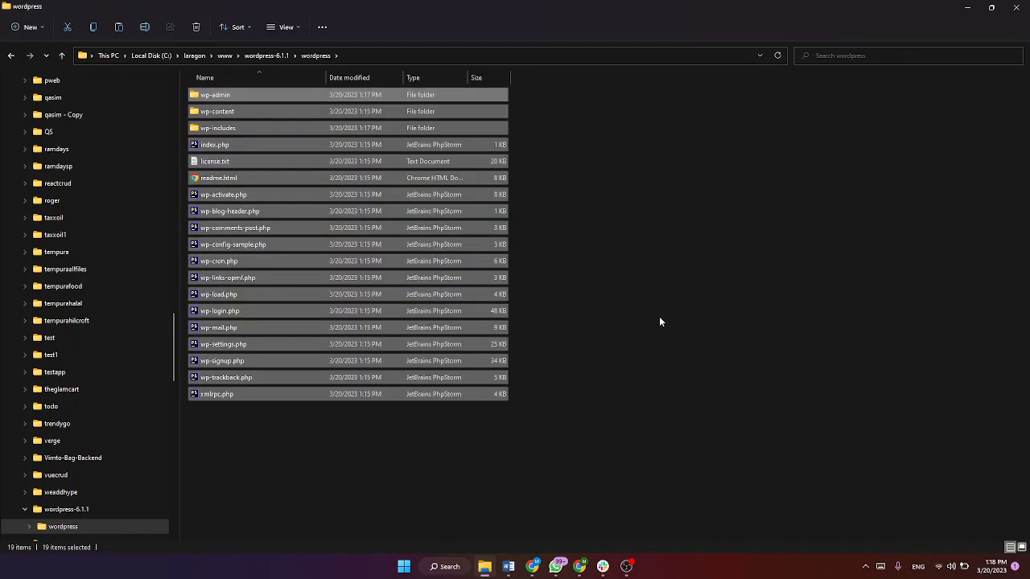
right_click(359, 281)
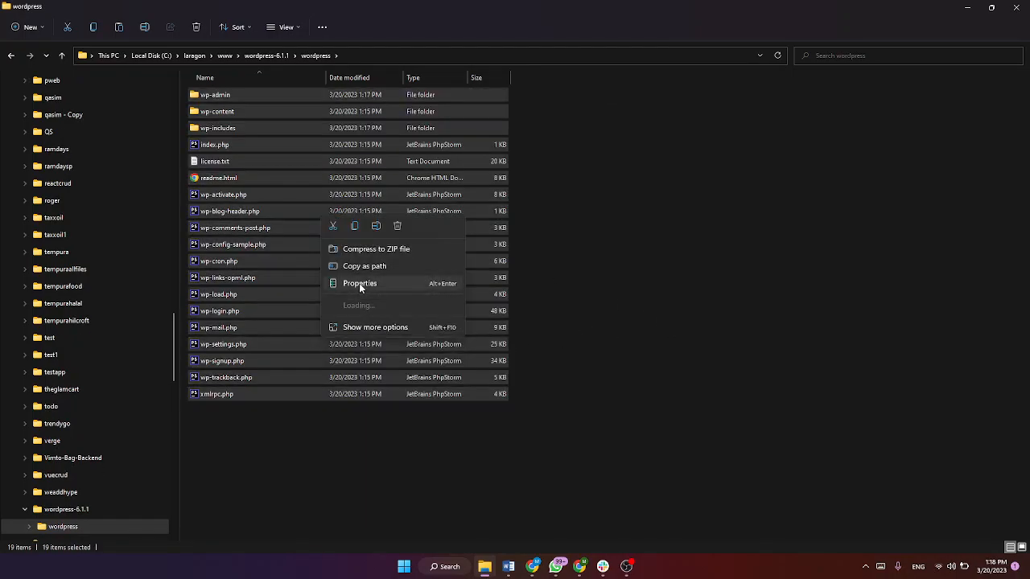
click(330, 227)
click(11, 56)
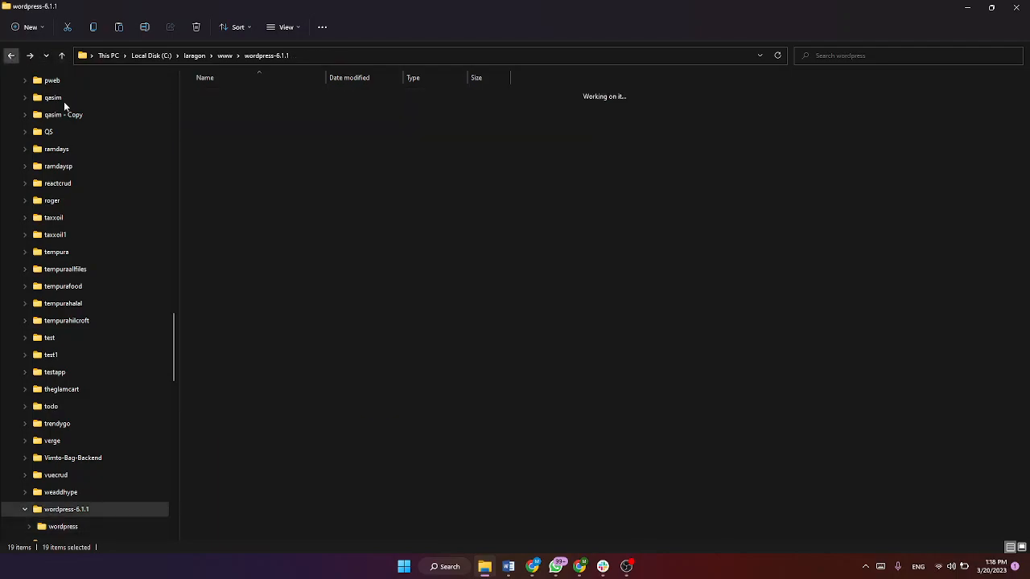
right_click(274, 208)
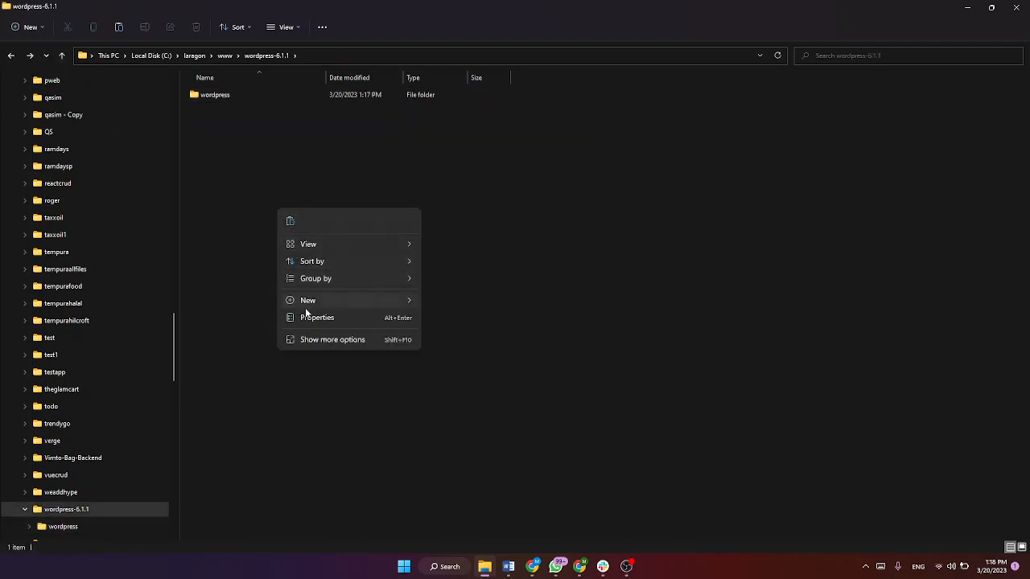
click(288, 222)
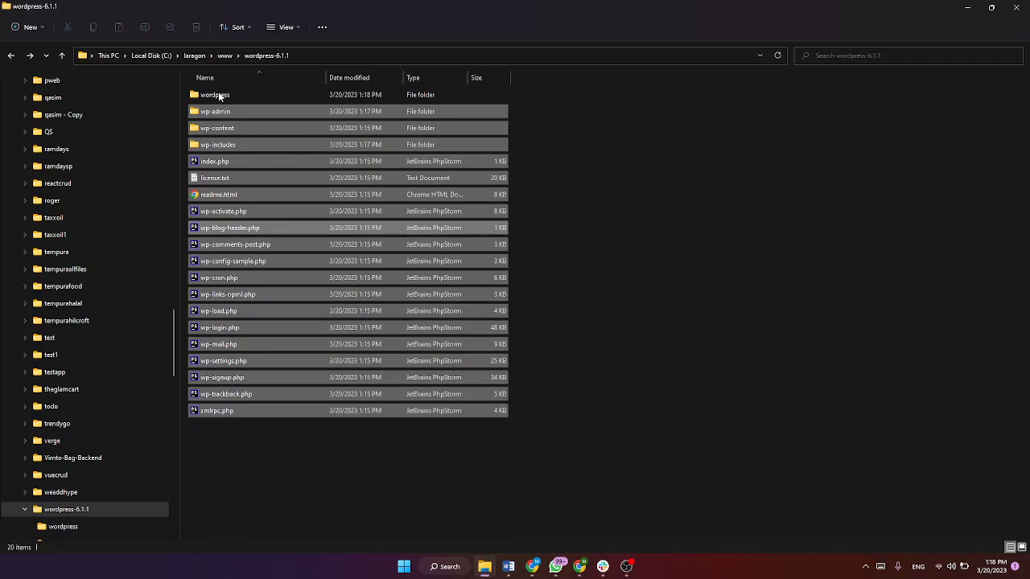
- Delete the emptied wordpress folder from wordpress-6.1.1 and return to the www folder
right_click(219, 95)
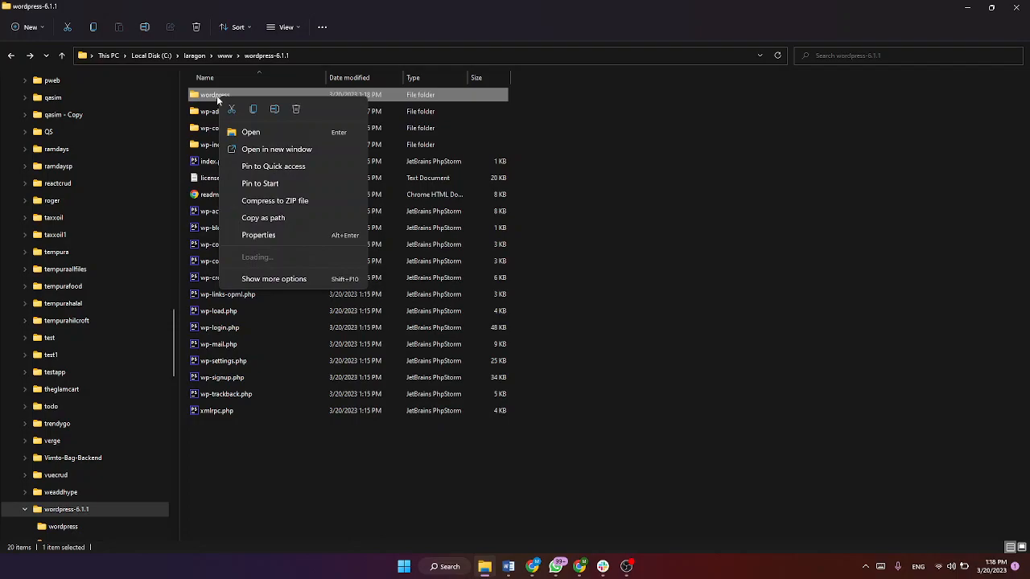
click(295, 108)
click(11, 56)
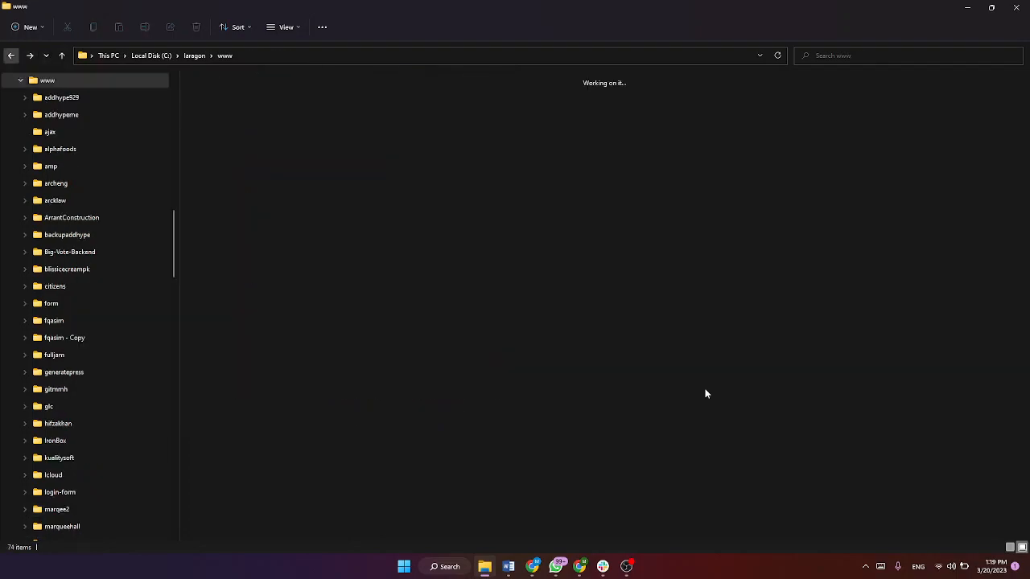
- Rename the wordpress-6.1.1 folder as pyxis
key(F2)
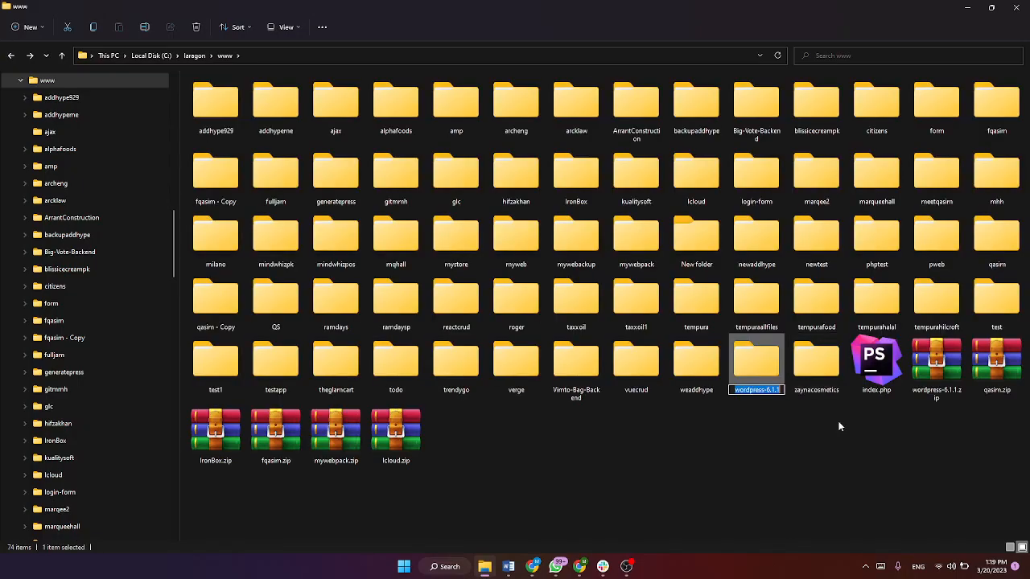
key(BackSpace)
text(p)
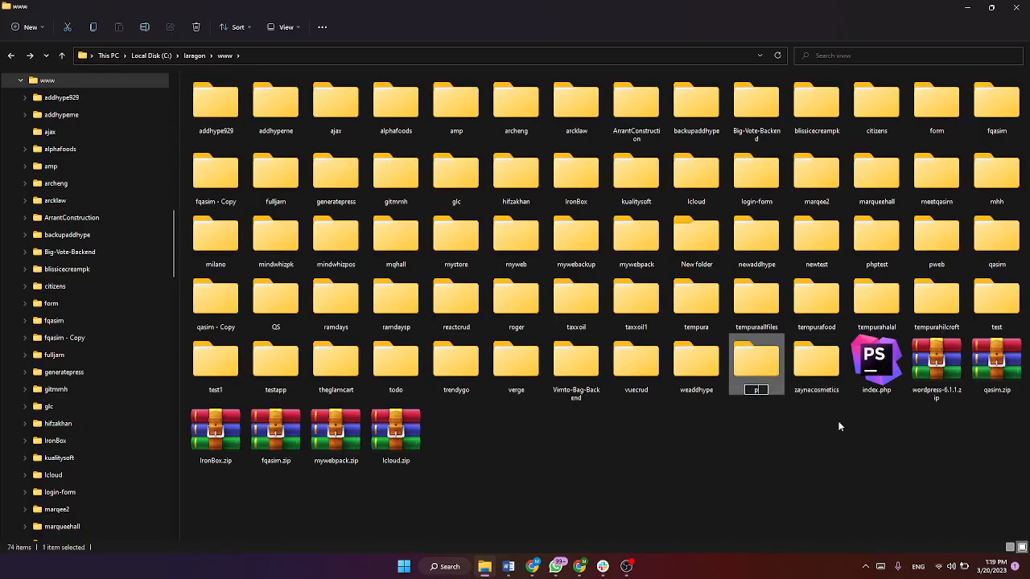
key(BackSpace)
text(pyxis)
key(Return)
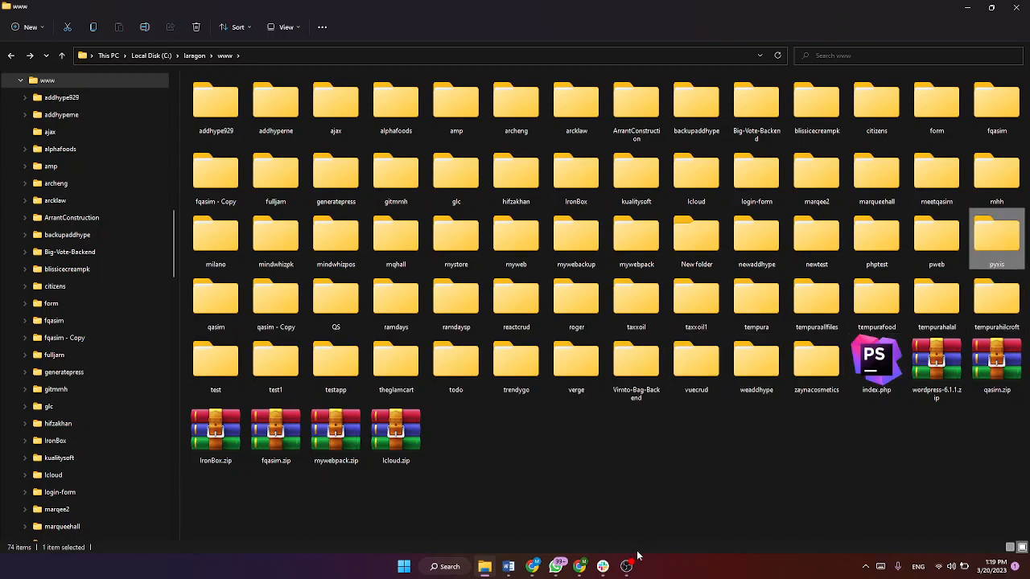
- Bring up the running Laragon window and open its database manager in the browser
click(866, 567)
click(866, 537)
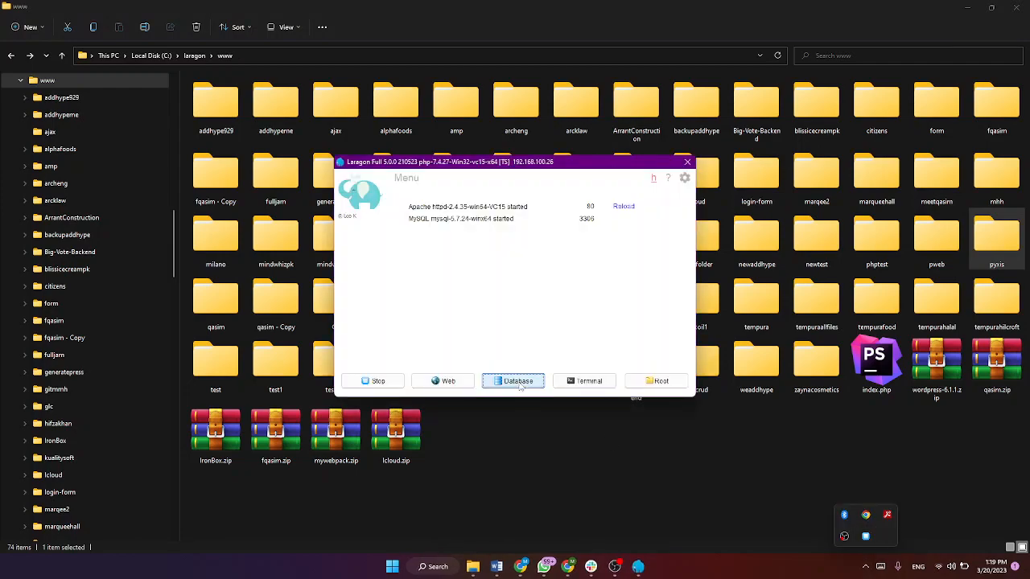
click(519, 384)
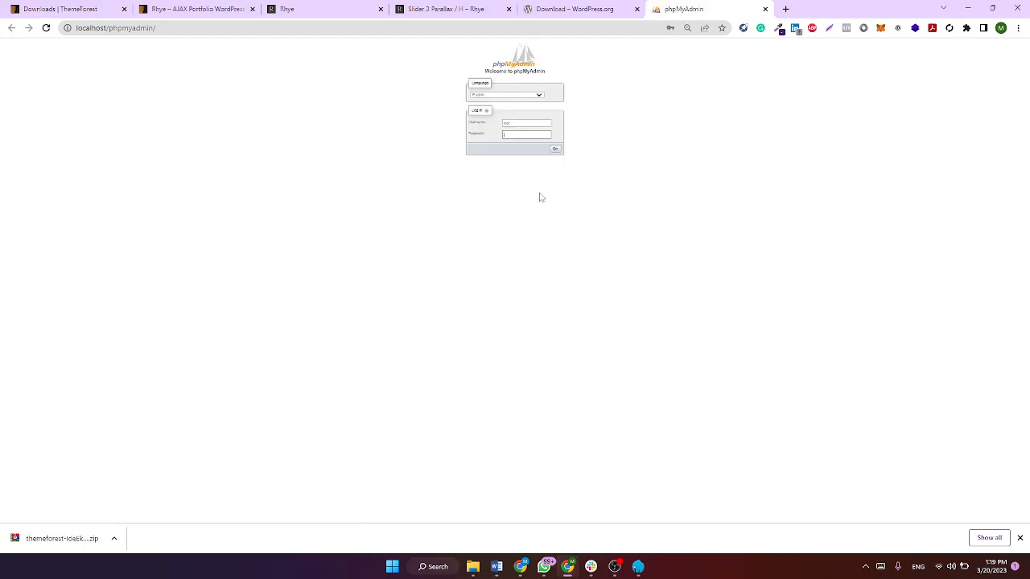
- Log in to phpMyAdmin and open the Databases page
click(512, 123)
click(666, 127)
ctrl+scroll(657, 122, up, 5)
click(594, 256)
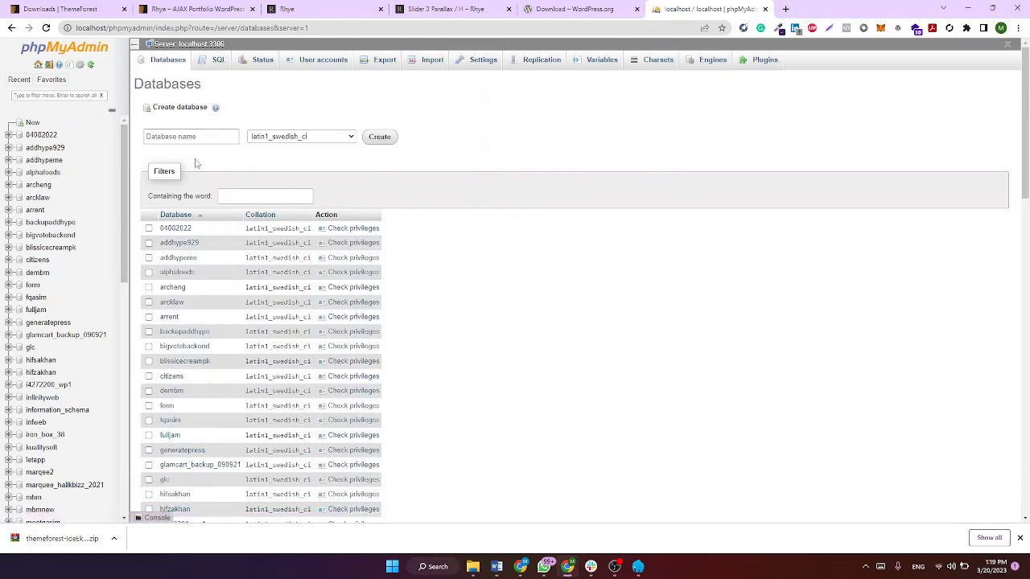
- Create a database named pyxis_db with the latin1_swedish_ci collation
click(195, 137)
text(pyxis)
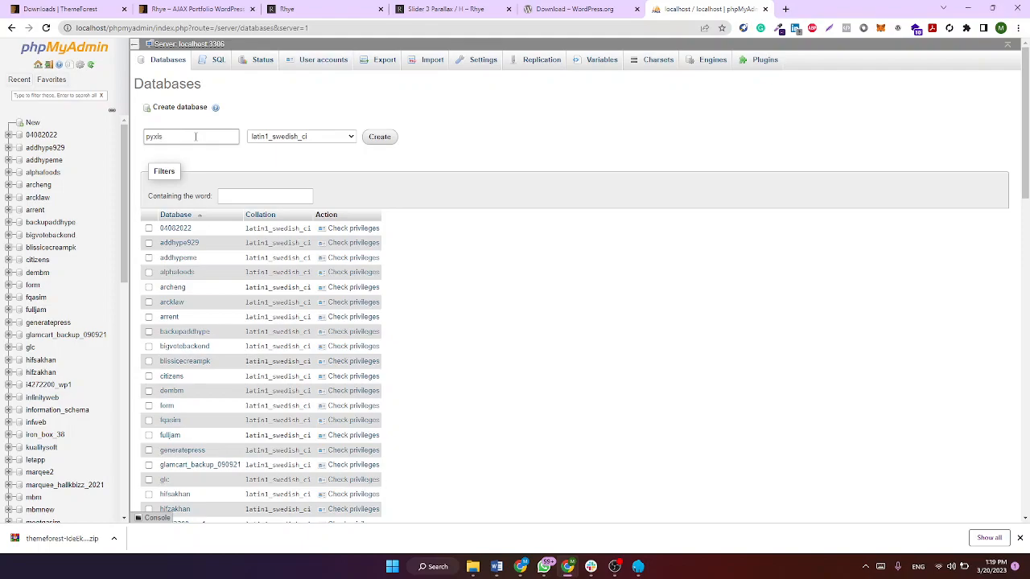
text(_db)
click(379, 137)
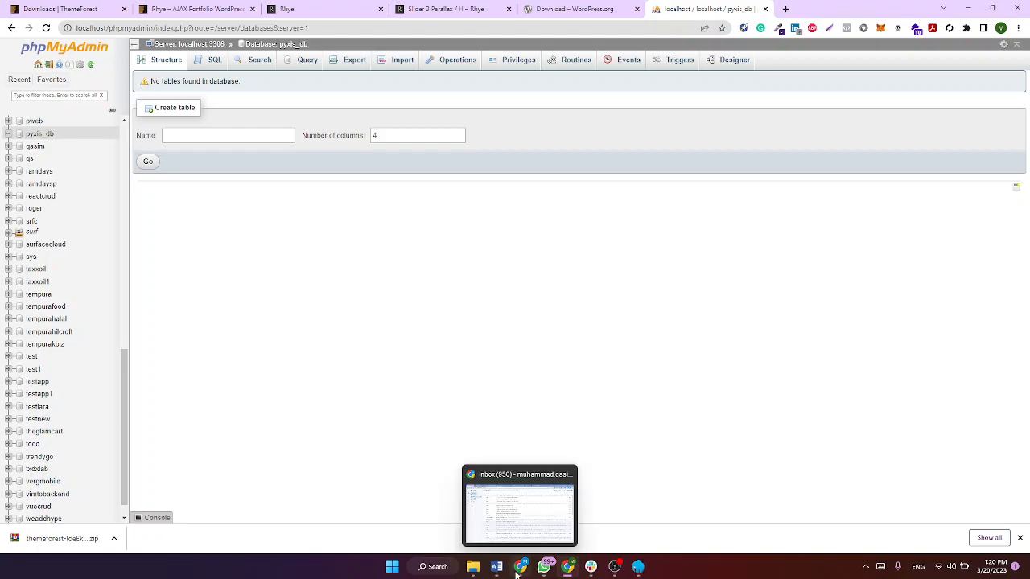
- Open localhost/pyxis in a new tab of the other Chrome window and continue the WordPress setup in English (United States)
click(521, 503)
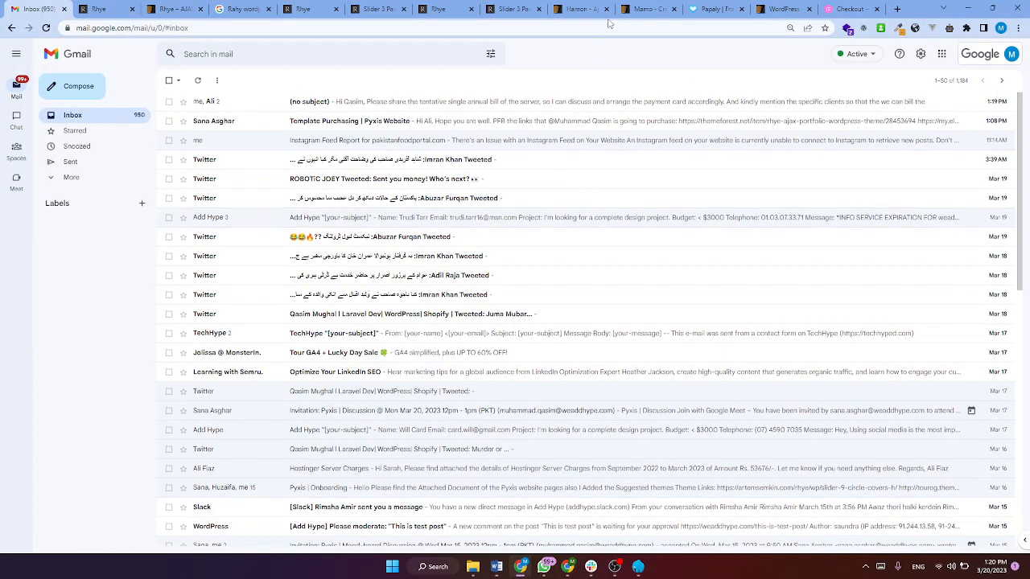
click(897, 9)
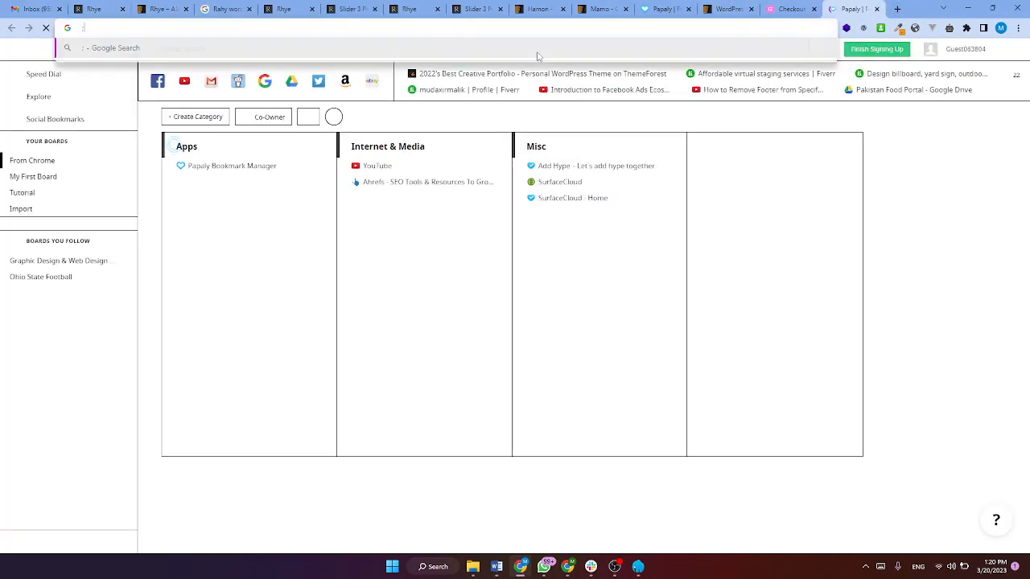
text(localhost)
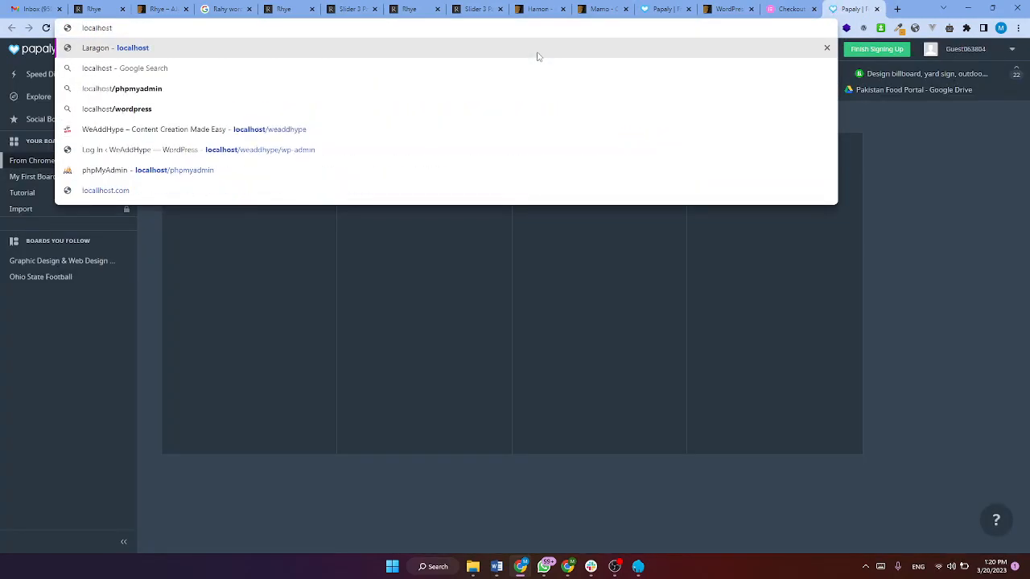
text(/pyc)
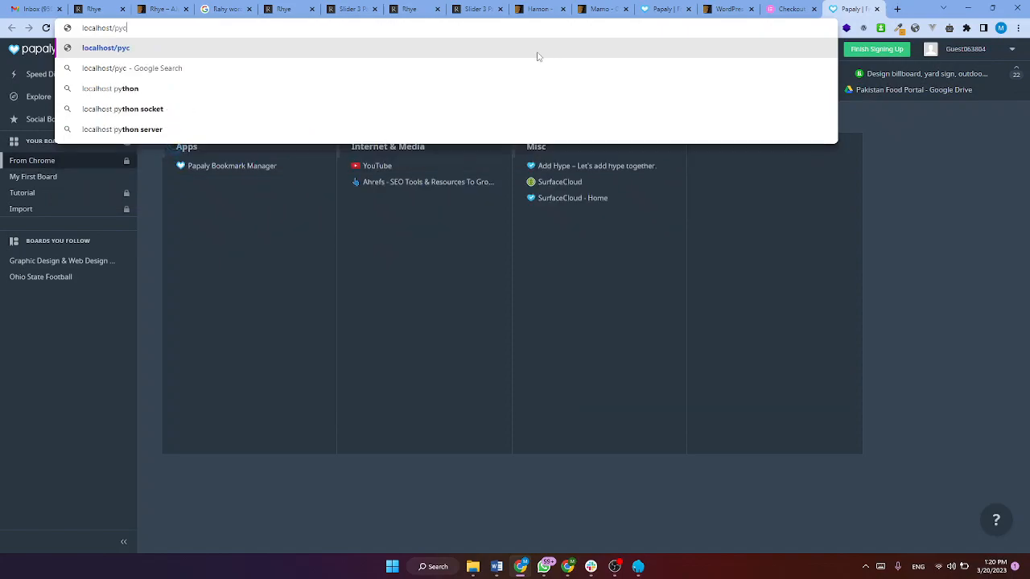
key(BackSpace)
text(xis)
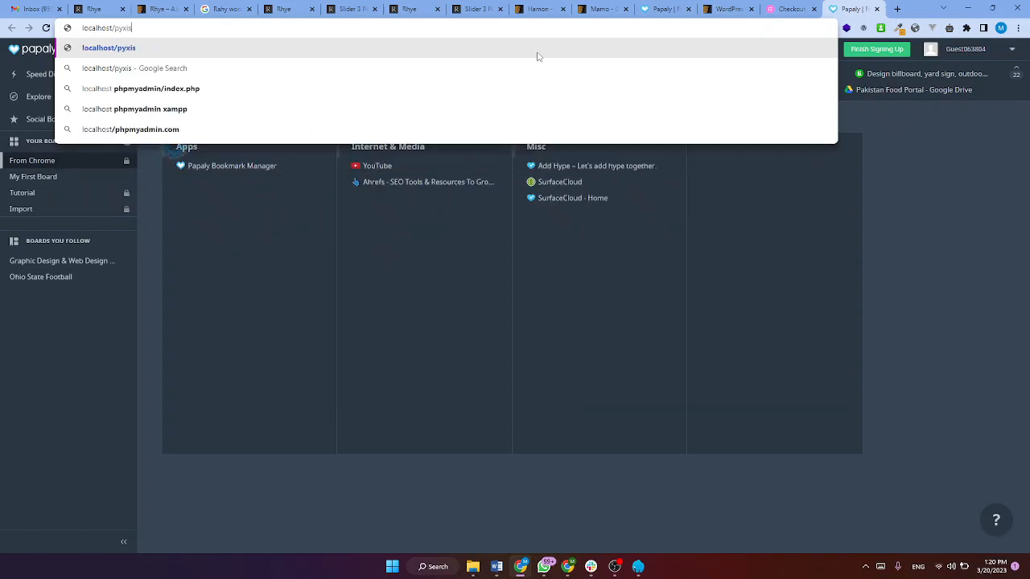
key(Return)
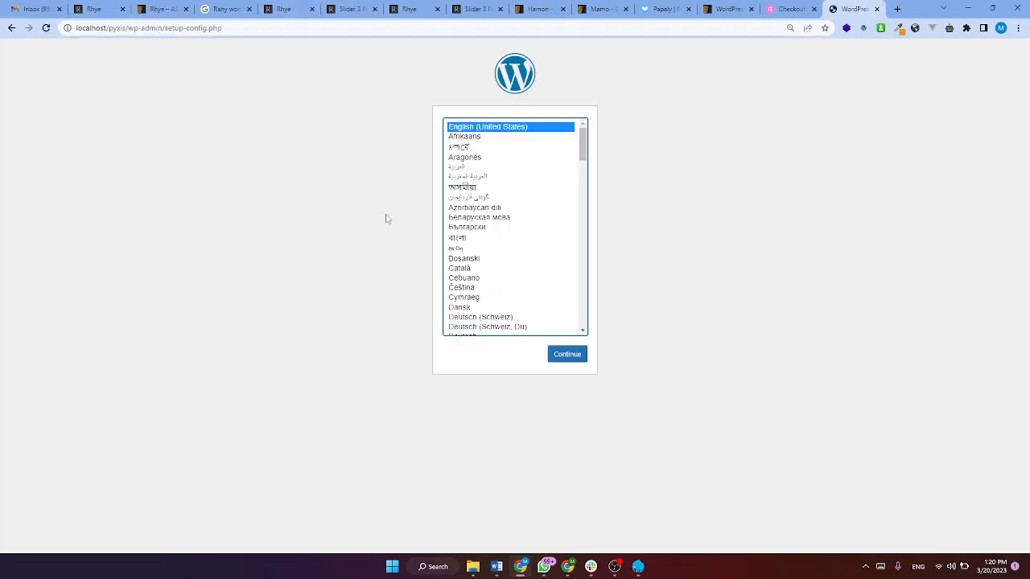
click(560, 358)
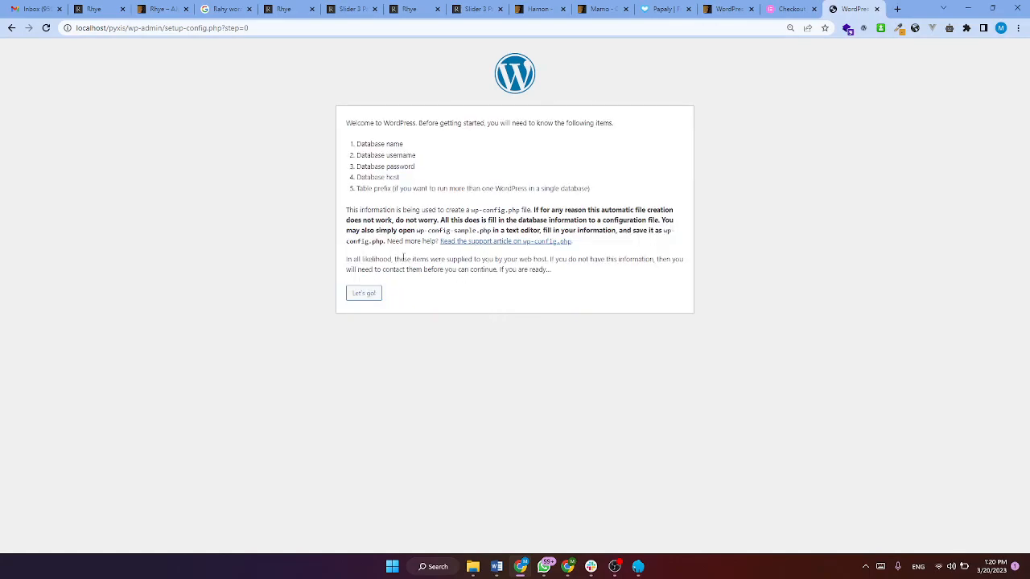
- Connect WordPress to the pyxis_db database with username root and an empty password, and run the installation
click(364, 293)
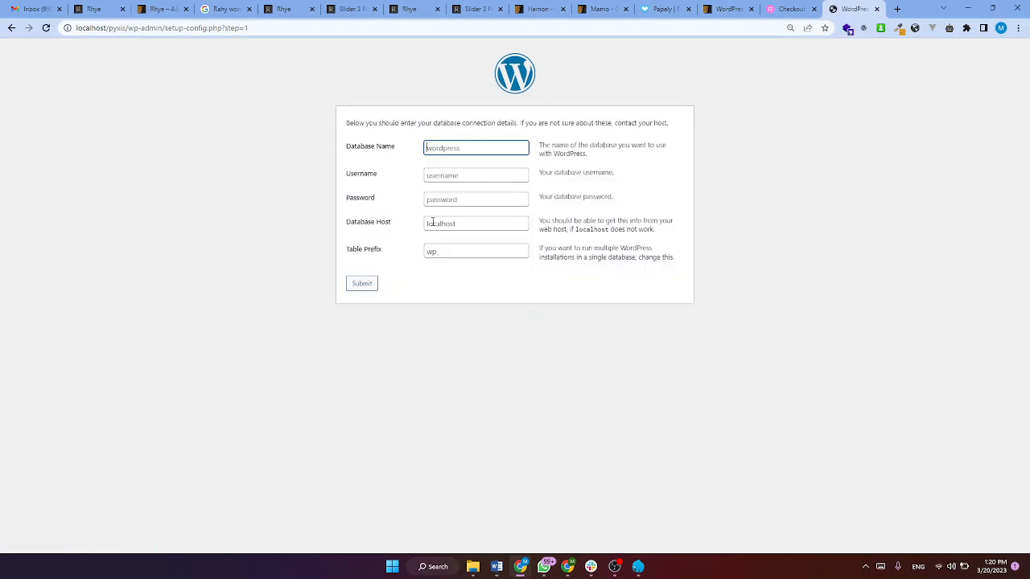
click(459, 149)
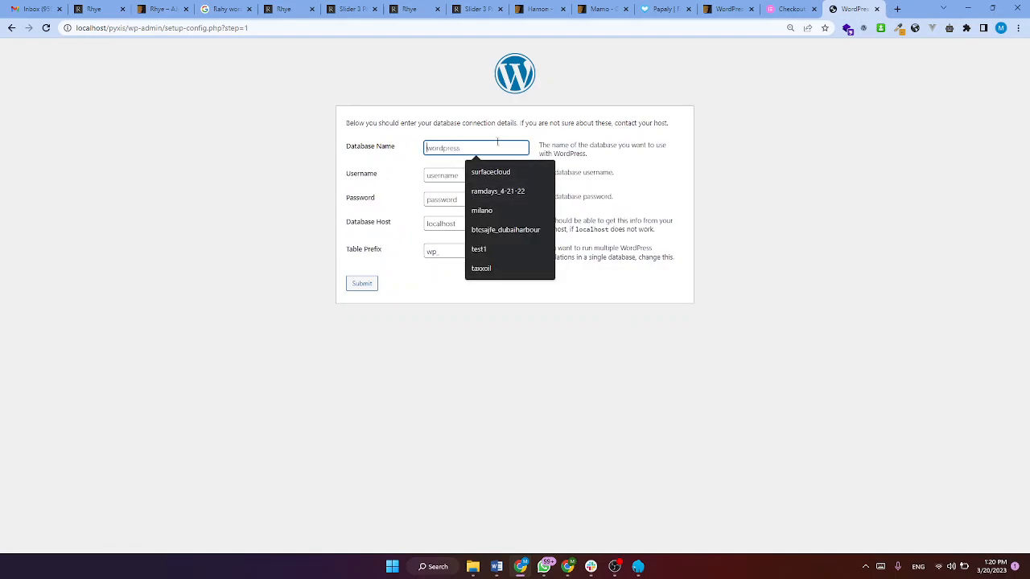
text(pyxis_db)
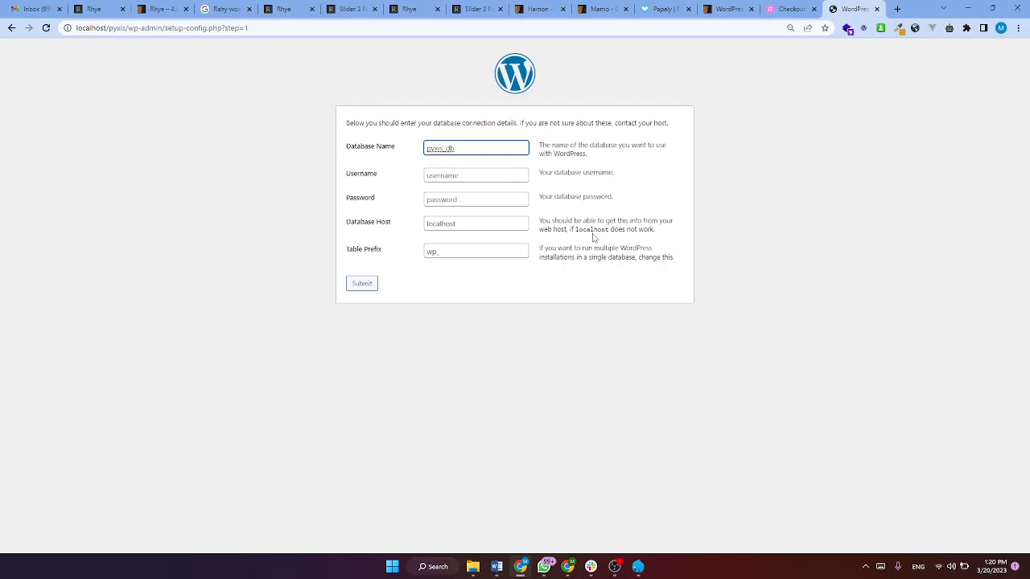
click(450, 171)
text(root)
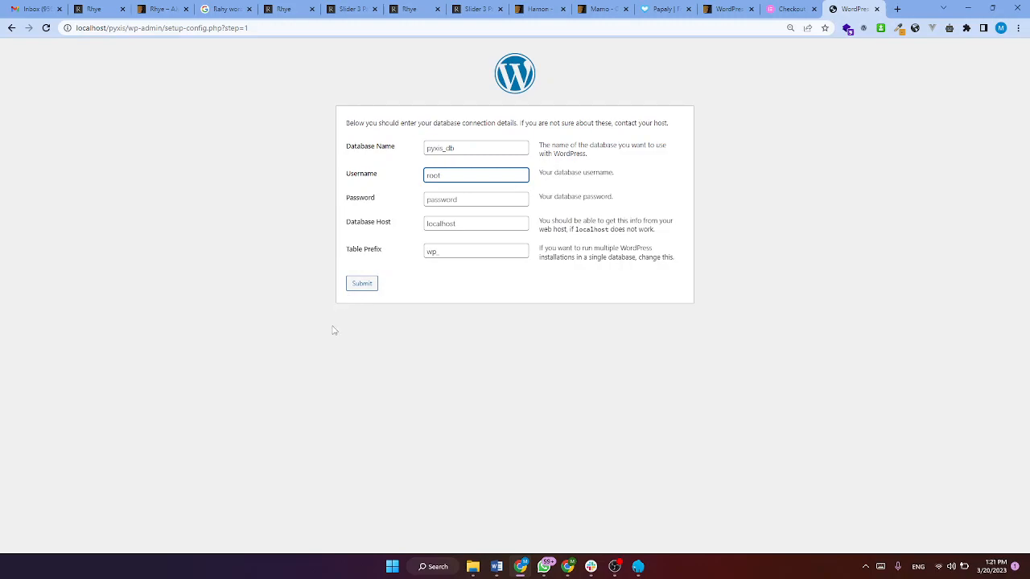
click(462, 201)
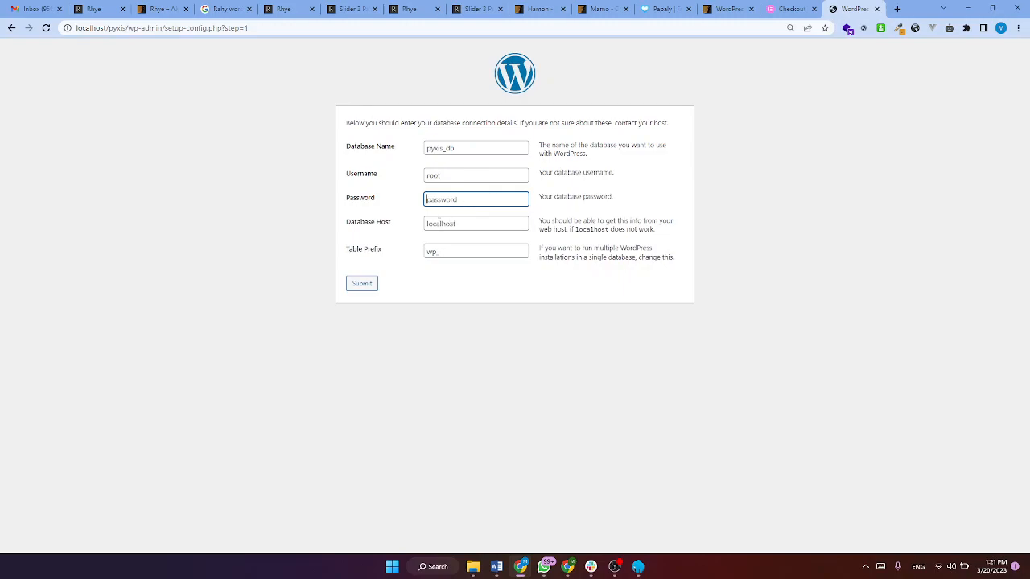
click(359, 288)
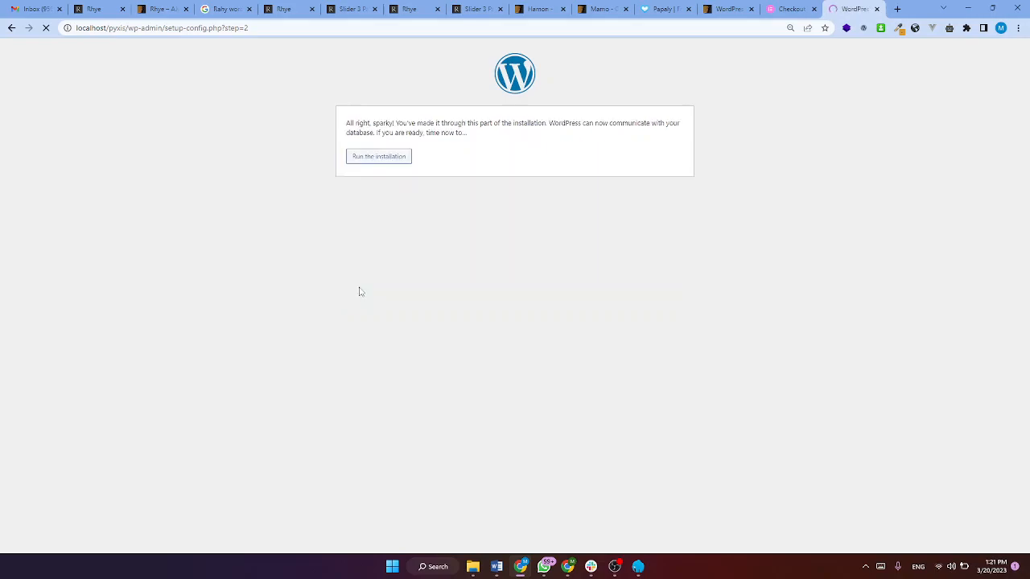
click(401, 161)
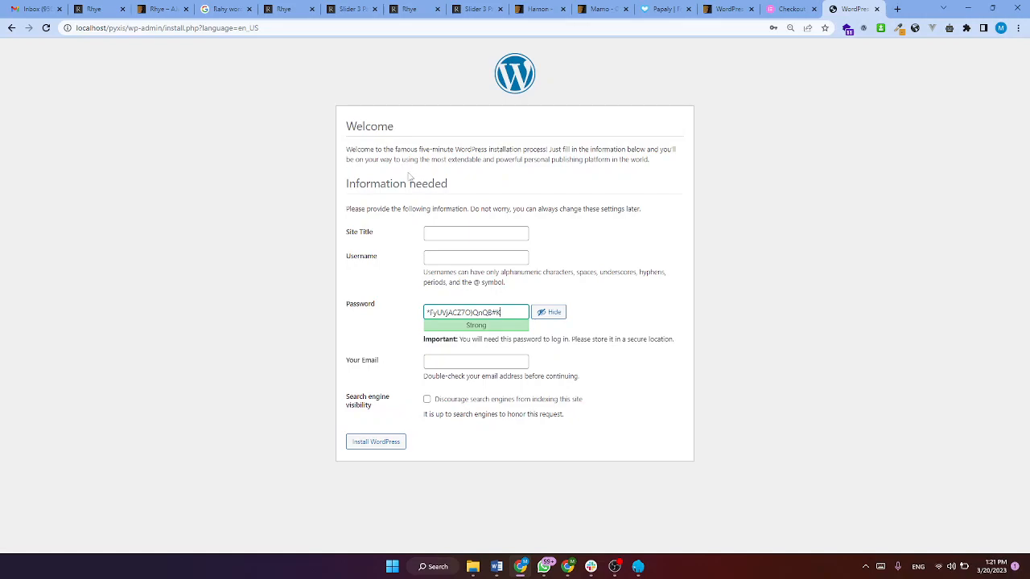
- Set the site title to Pyxis and enter the administrator's username in the installation form
click(432, 235)
text(Pyxis)
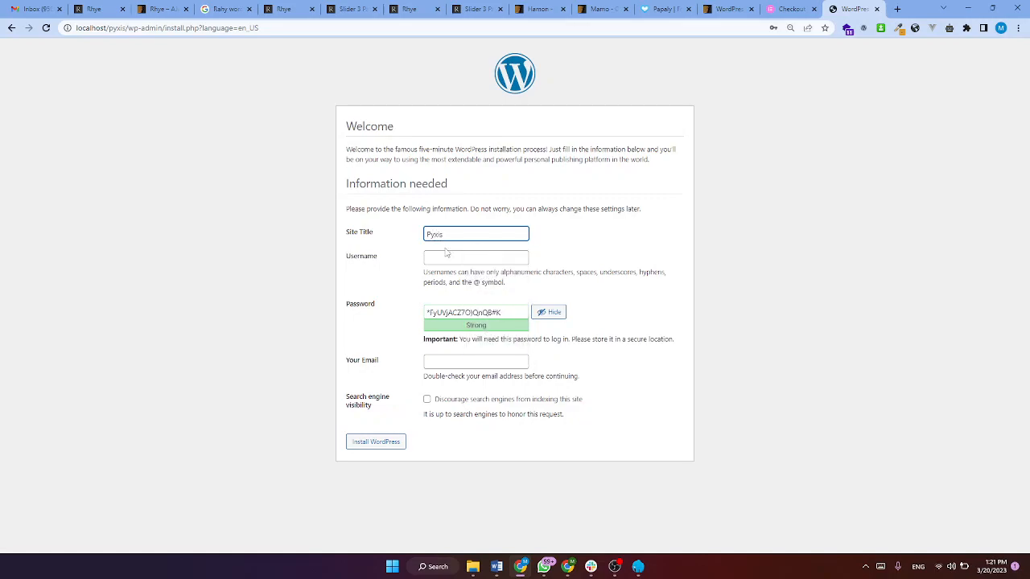
click(439, 258)
text(Qasim)
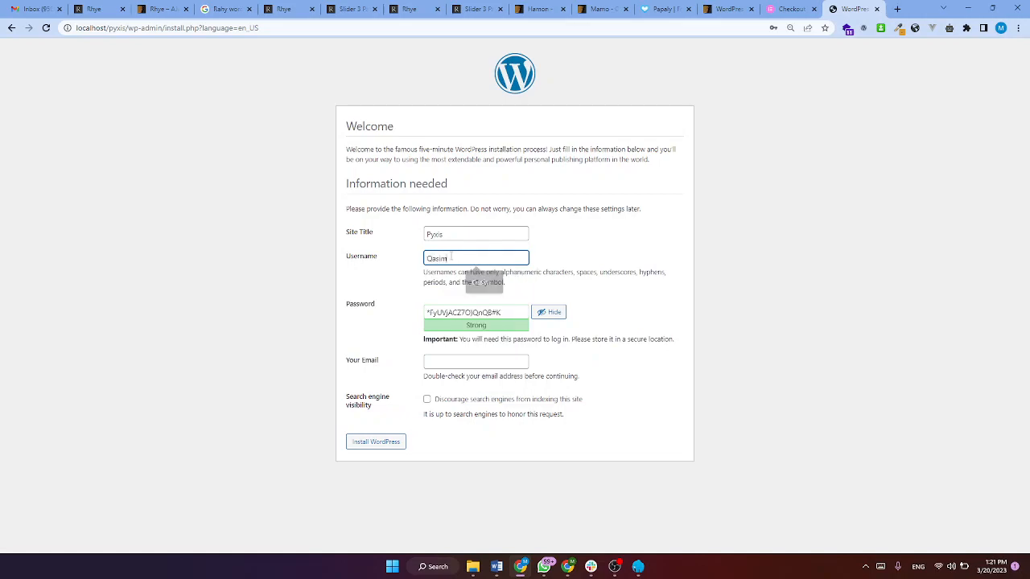
- Hide the generated administrator password and replace it with the chosen account password
triple_click(464, 315)
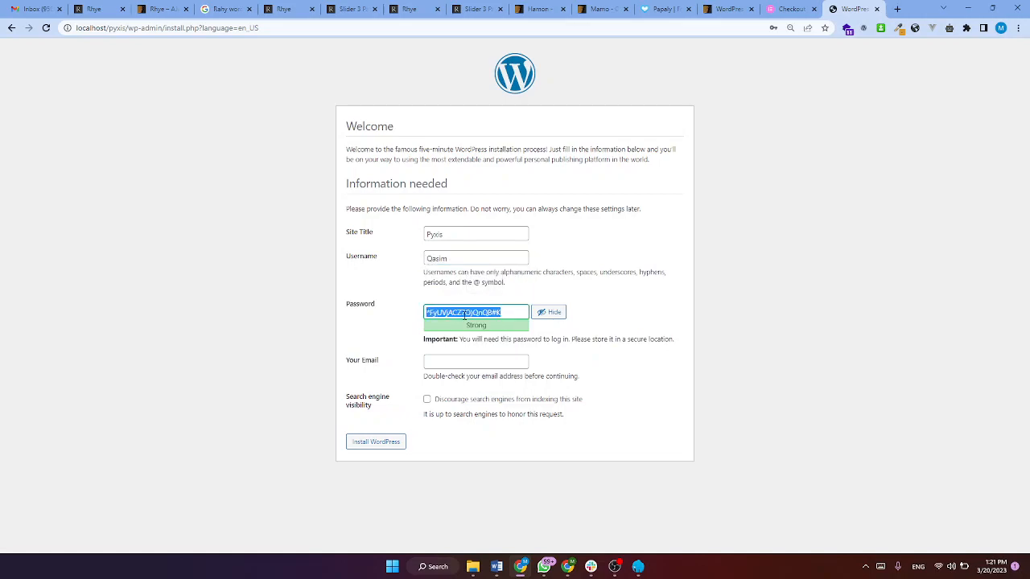
click(548, 312)
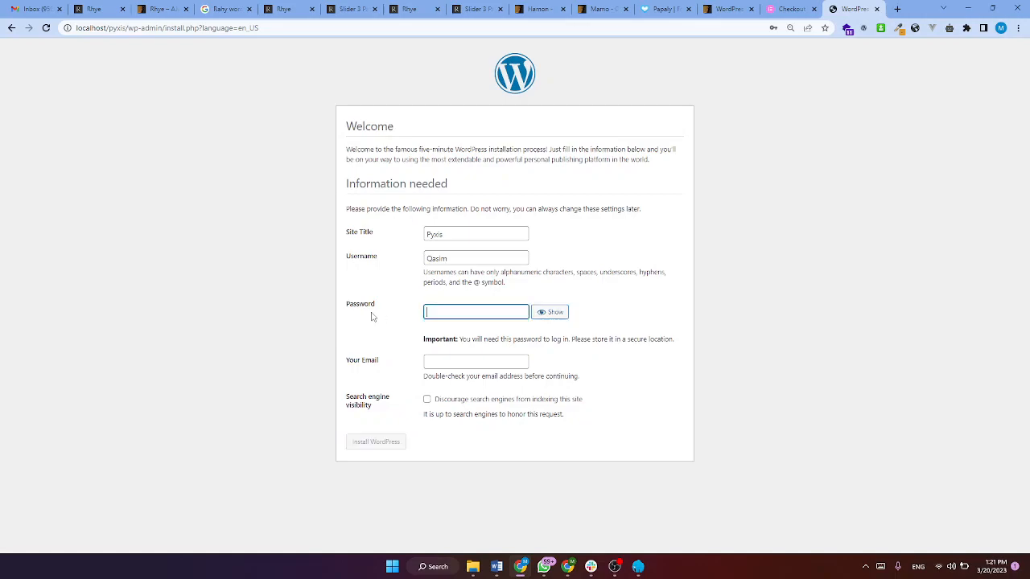
key(BackSpace)
text(••)
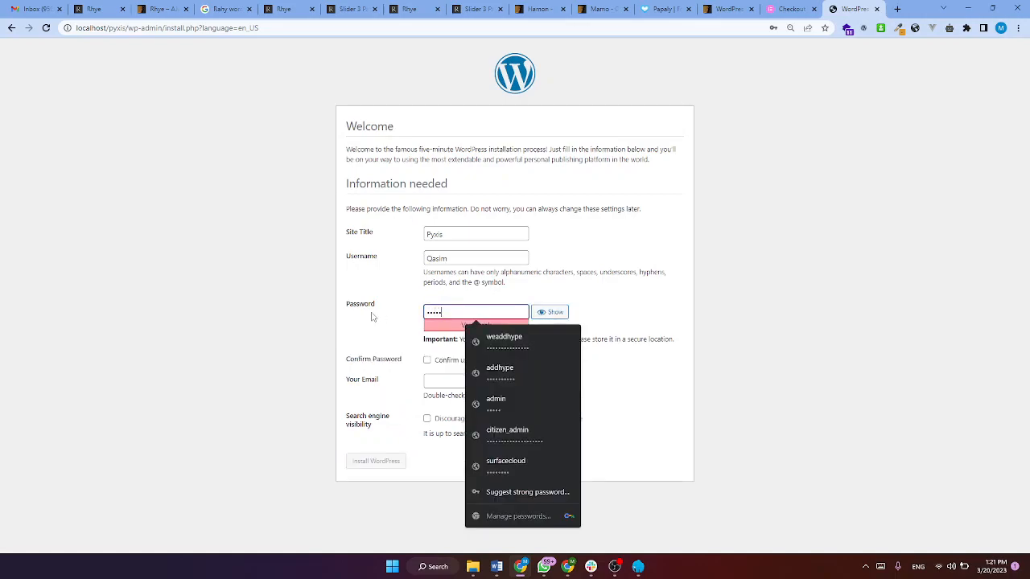
text(•••••••••)
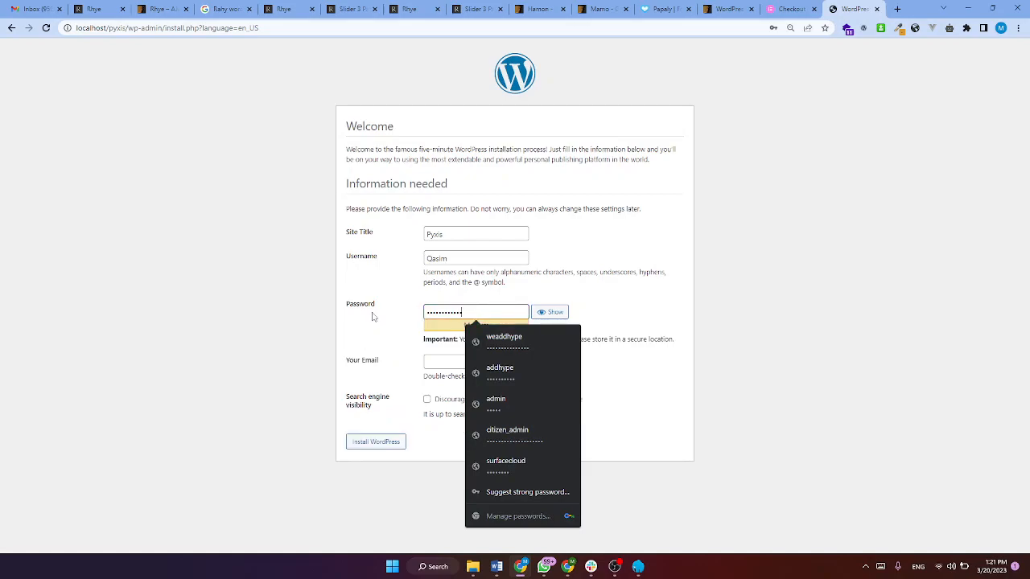
text(••)
click(403, 344)
- Fill in the administrator's e-mail, discourage search engines from indexing the site, and install WordPress
click(426, 362)
click(483, 383)
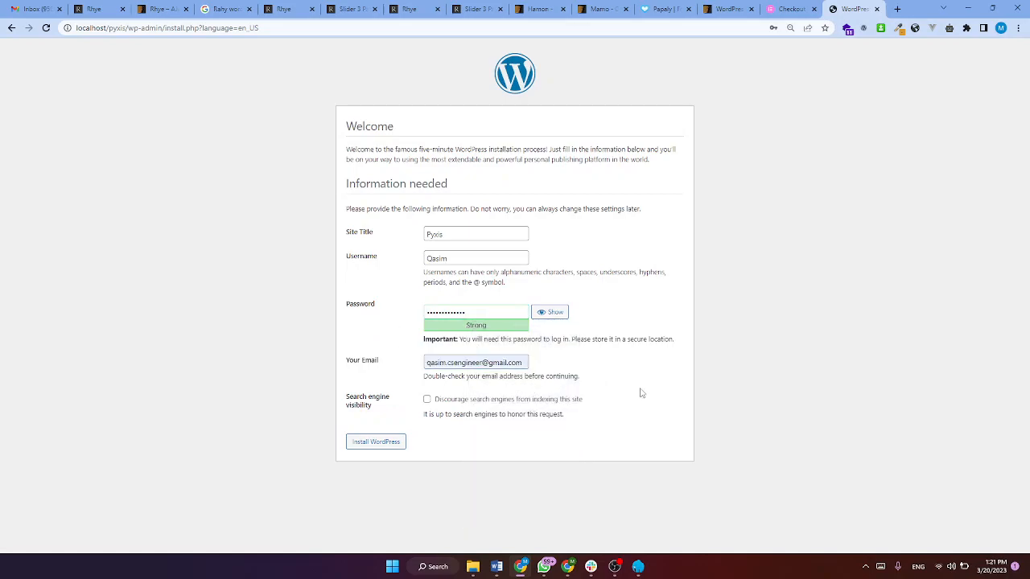
click(427, 400)
click(393, 445)
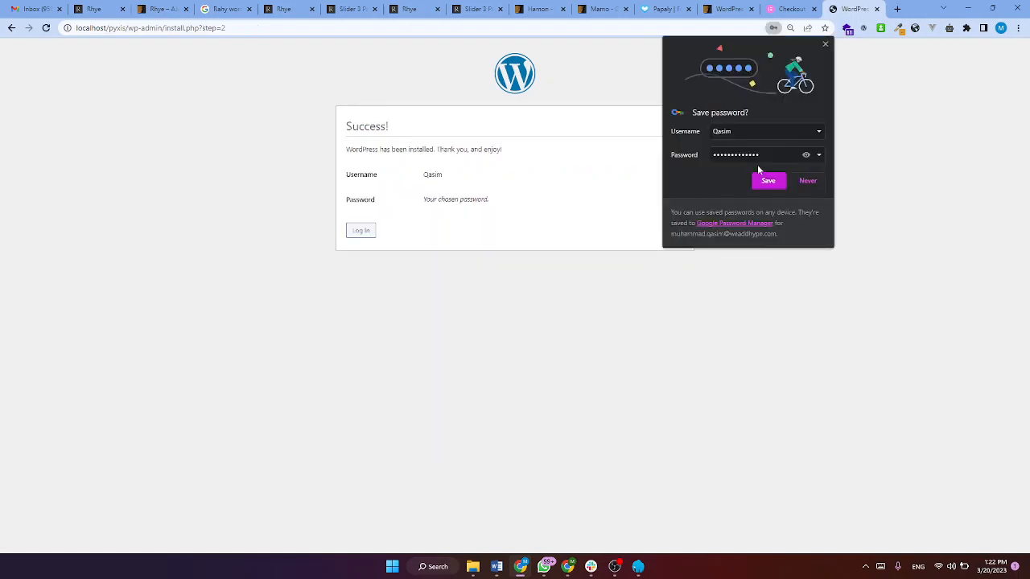
- Save the new site login in the browser and log in to the WordPress dashboard
click(771, 181)
click(371, 234)
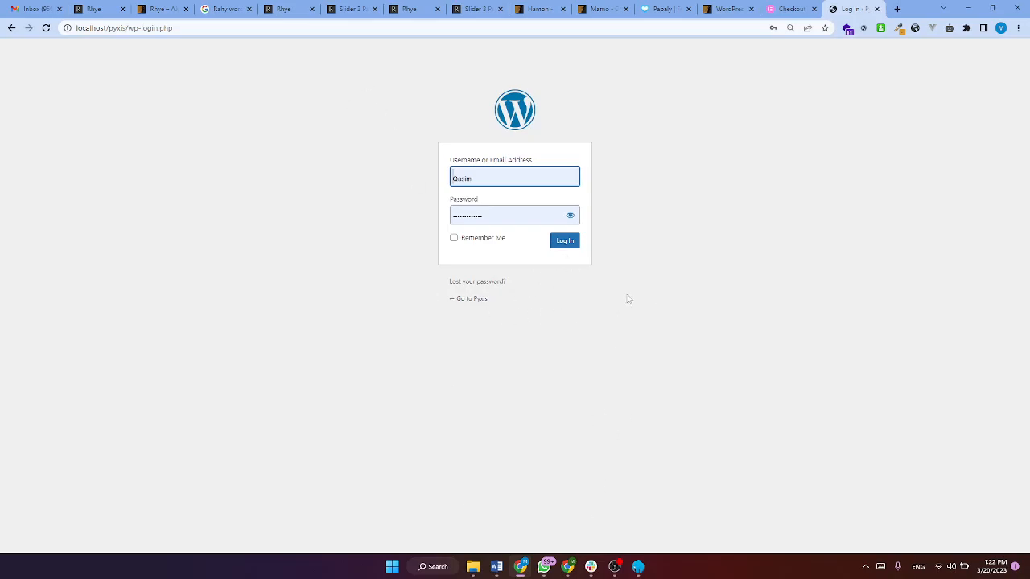
click(564, 242)
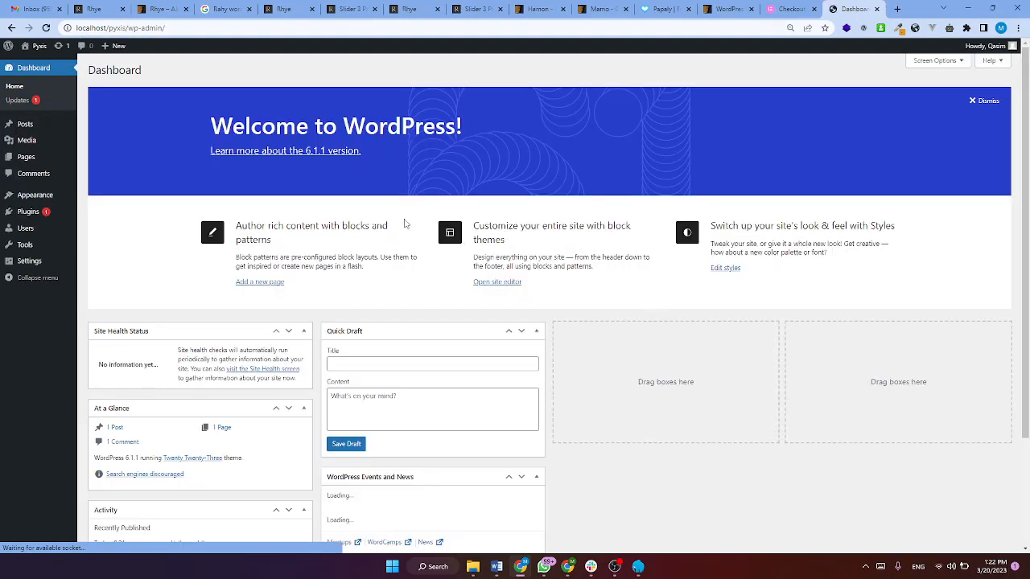
- Set the site's permalink structure to Post name and save the changes
click(29, 264)
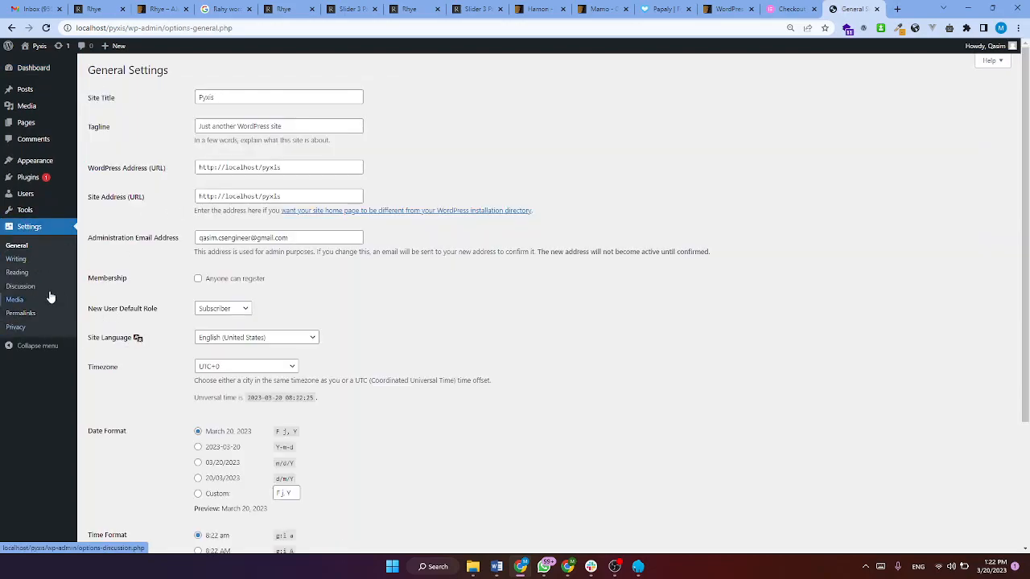
click(21, 313)
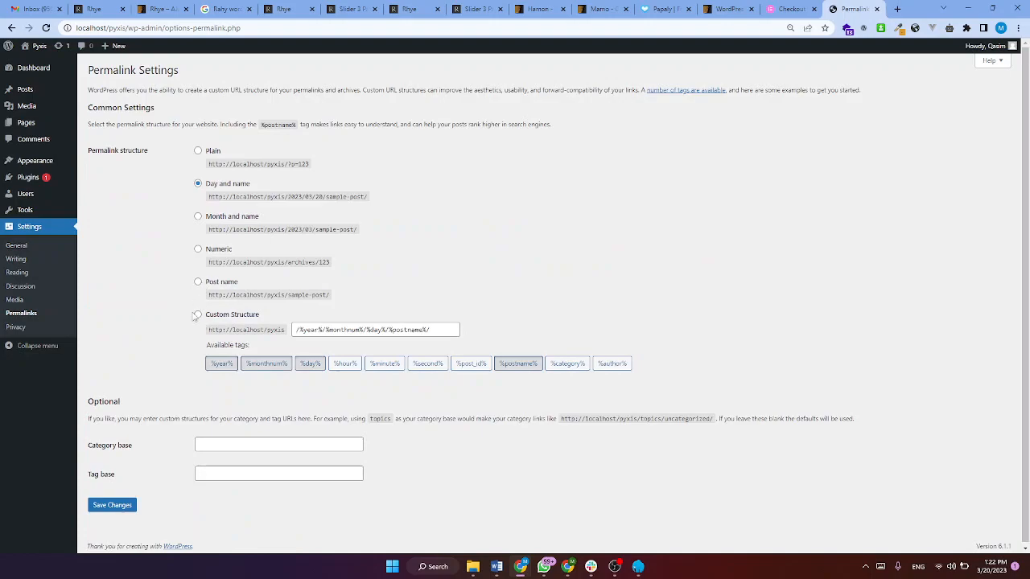
click(198, 314)
click(199, 283)
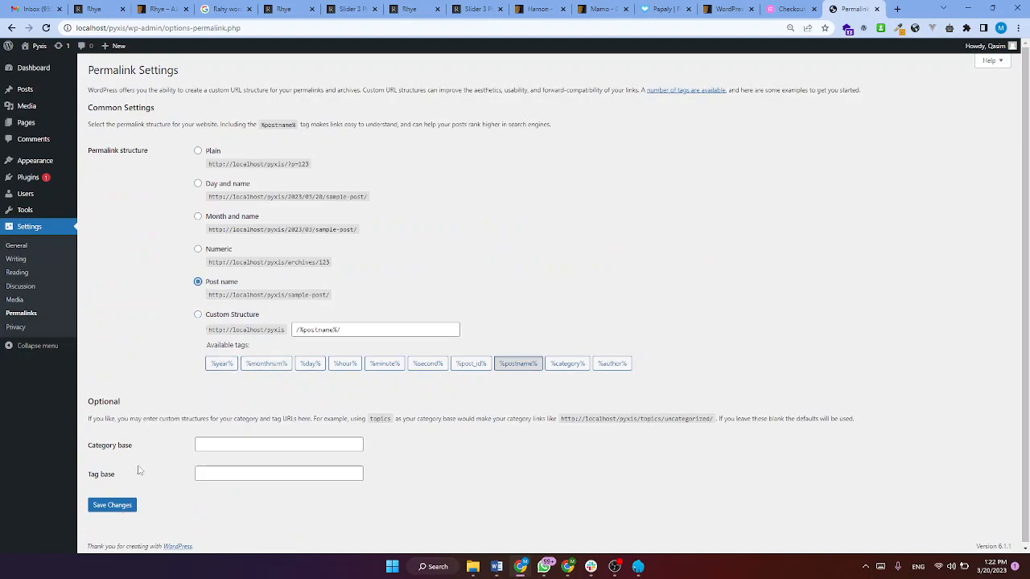
click(121, 505)
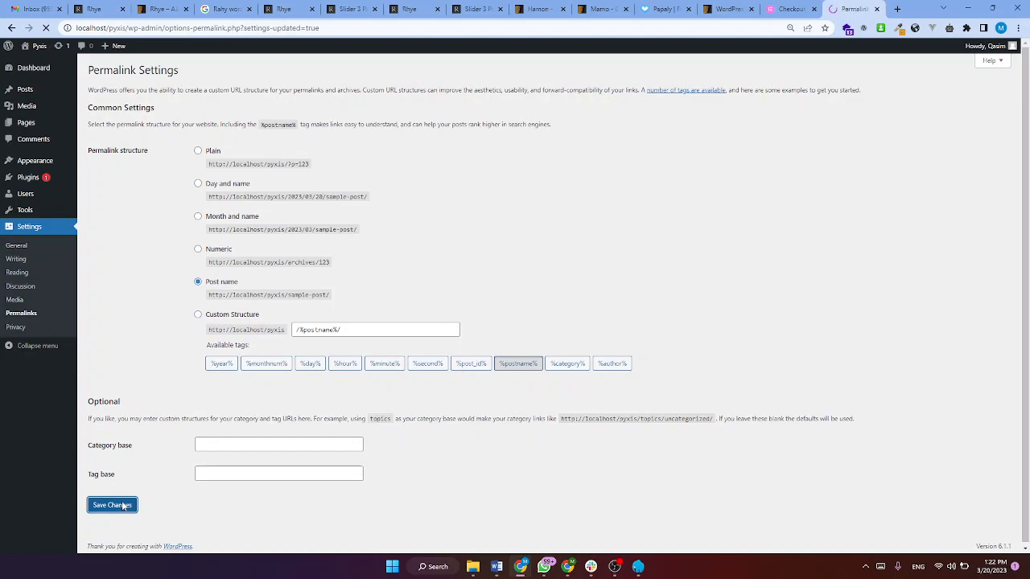
- Delete the Akismet Anti-Spam and Hello Dolly plugins together, and open the page for adding plugins
mouse_move(33, 179)
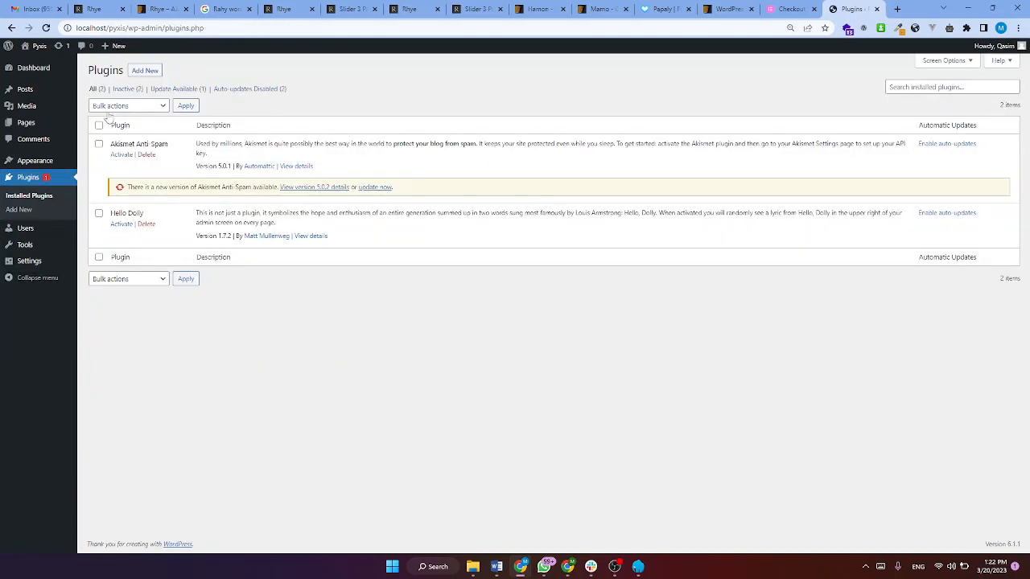
click(99, 124)
click(129, 106)
click(143, 153)
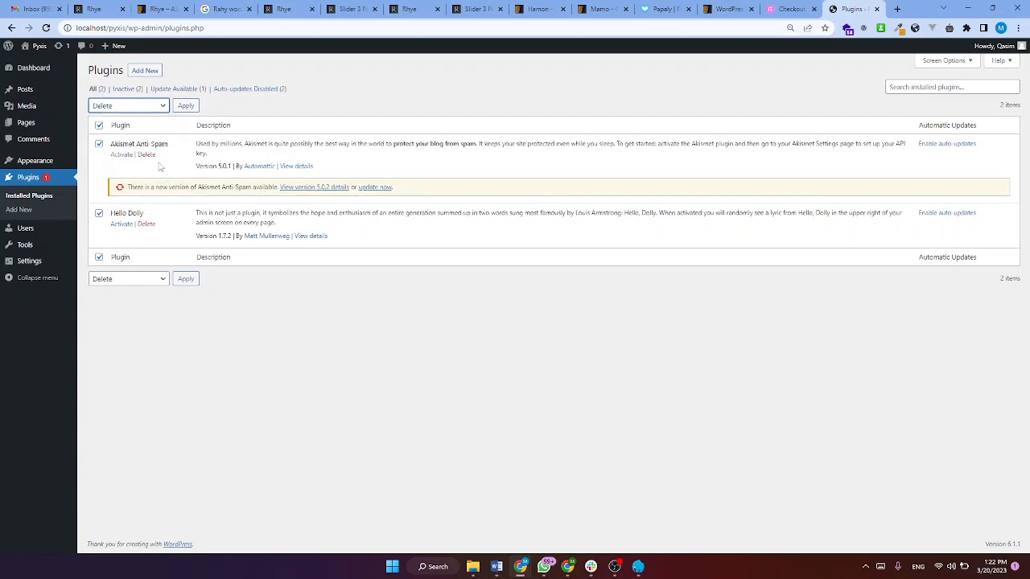
click(186, 106)
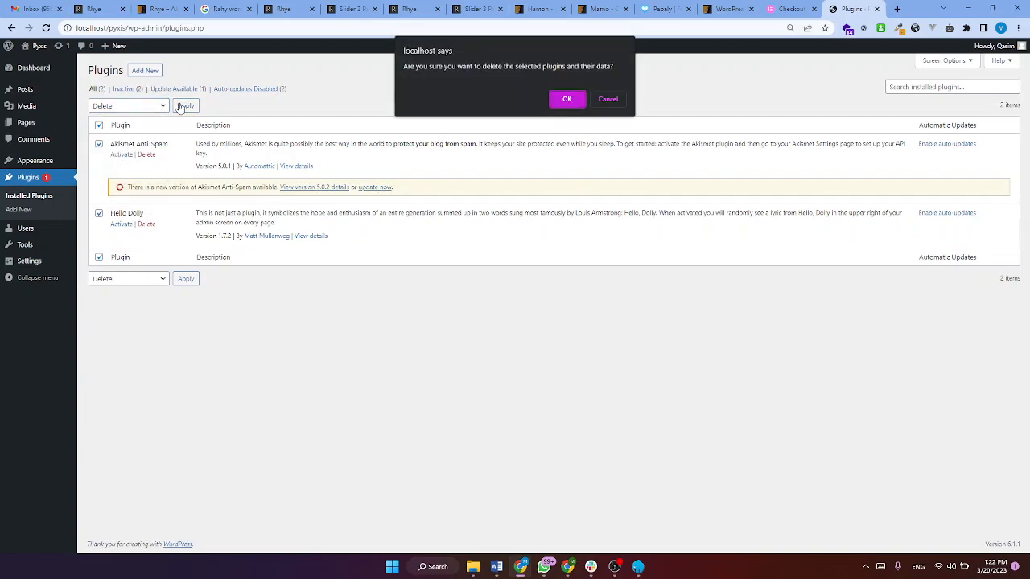
click(568, 96)
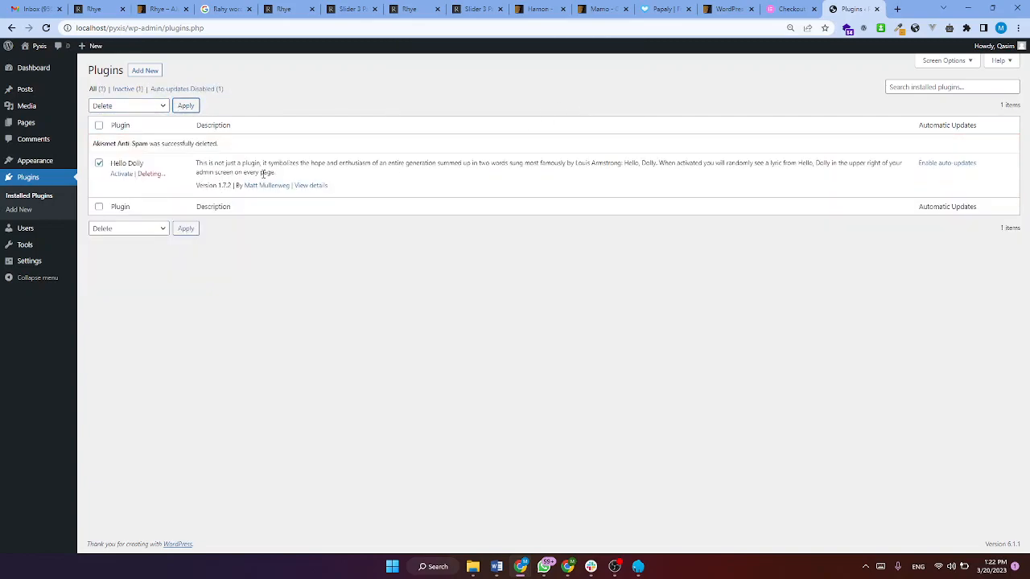
click(132, 71)
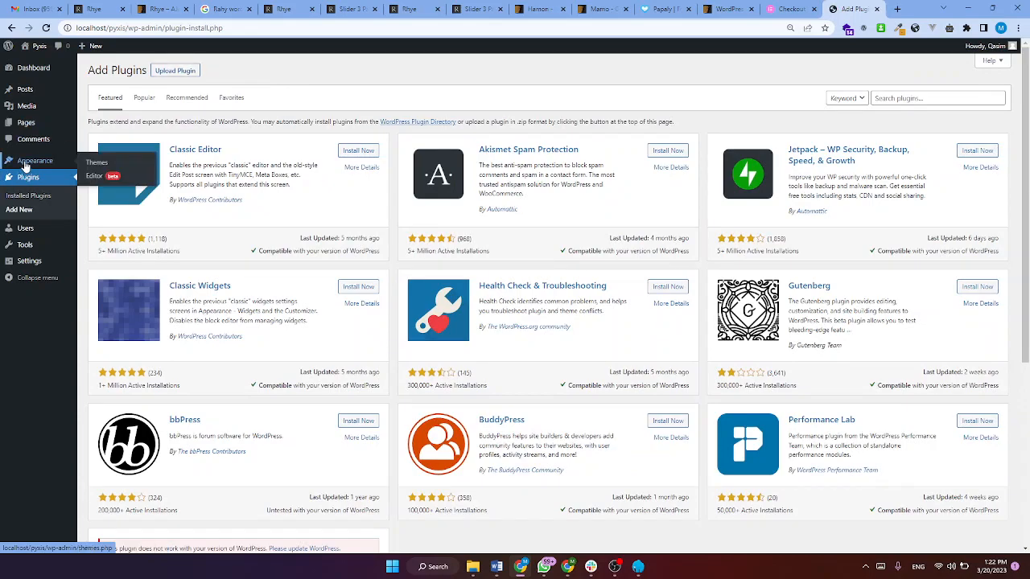
- Install the theme by uploading rhye.zip from the extracted ThemeForest Rhye folder in Downloads, and activate it
click(87, 164)
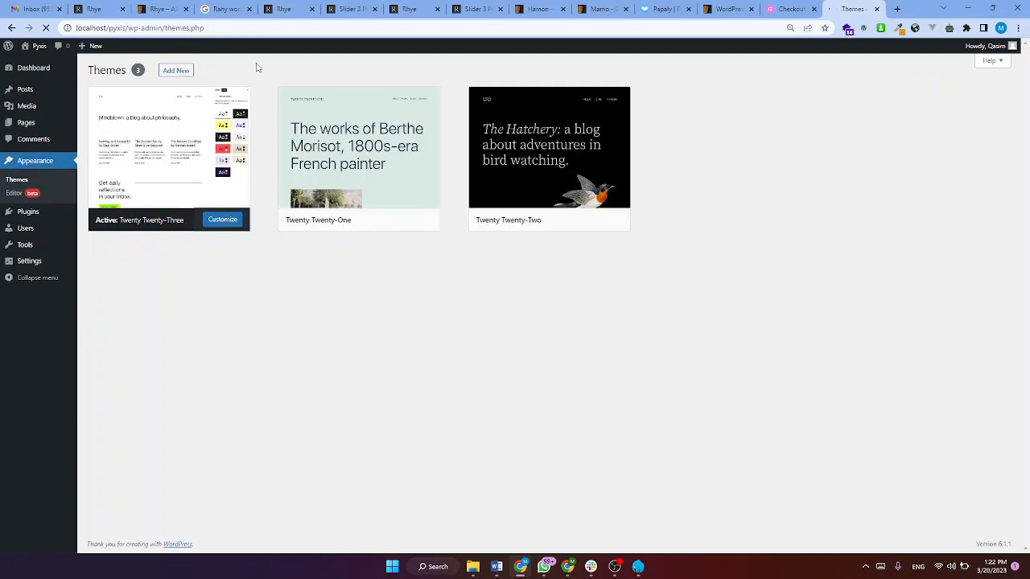
click(175, 72)
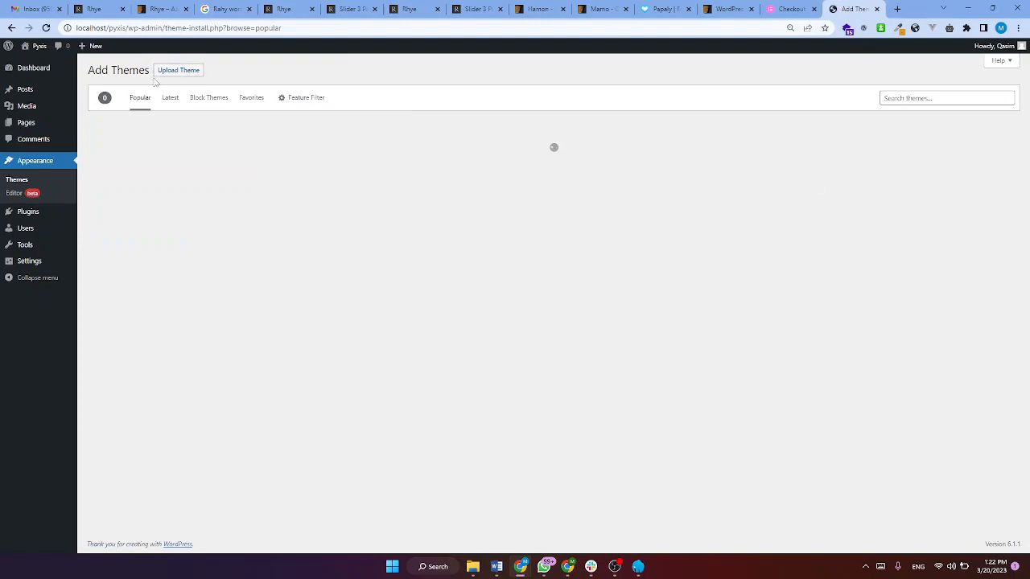
click(178, 70)
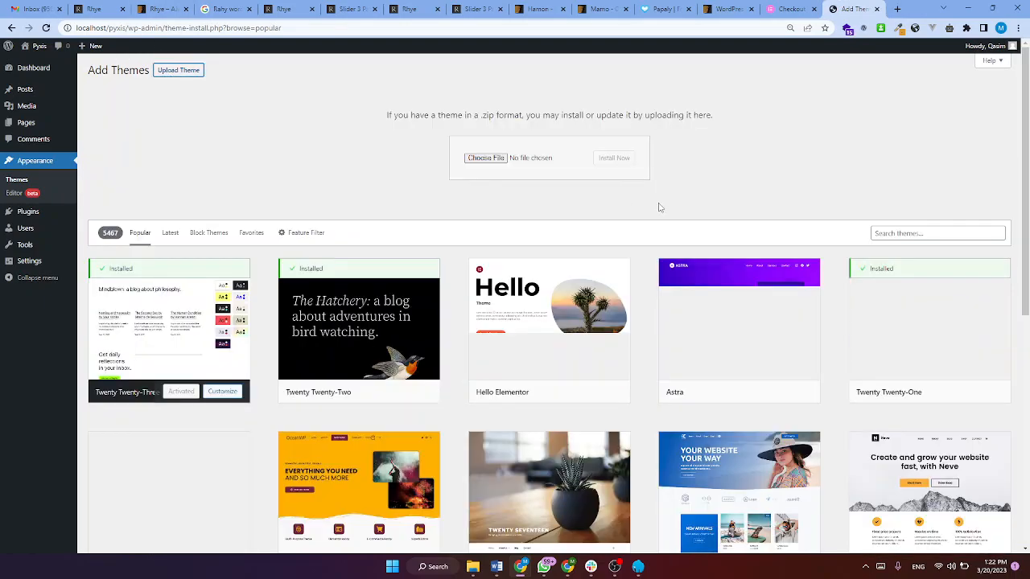
click(497, 159)
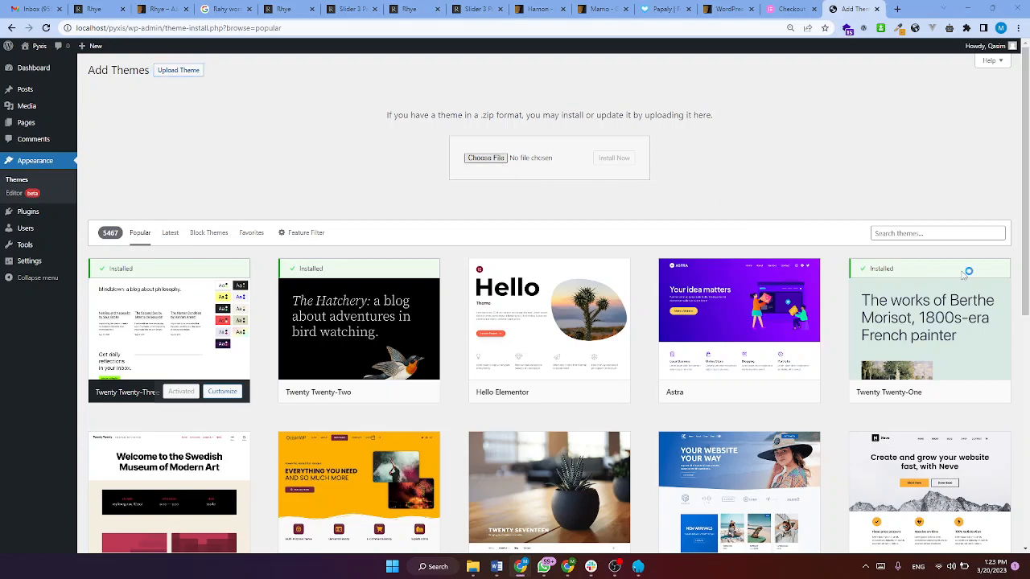
scroll(50, 90, up, 6)
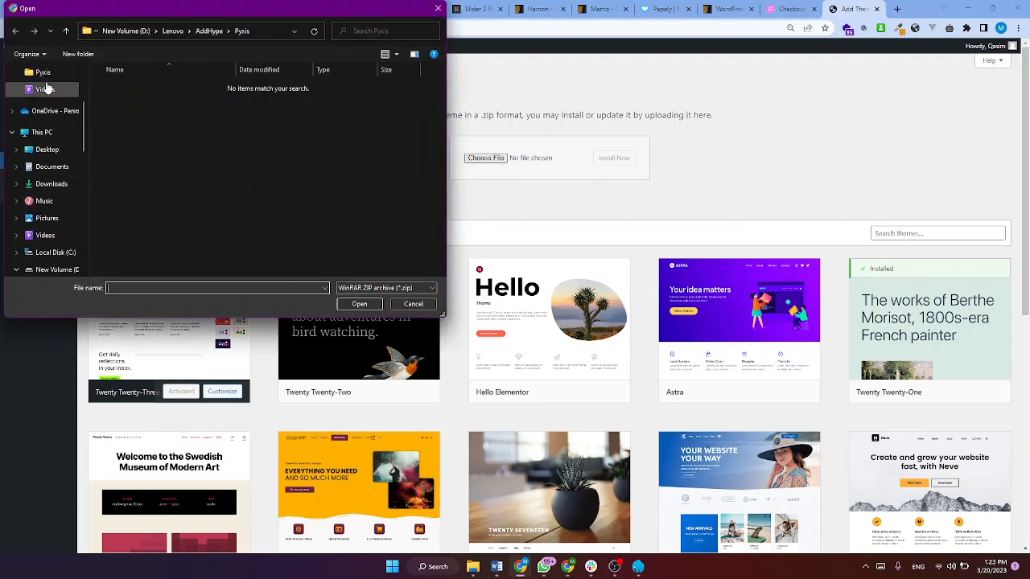
click(50, 111)
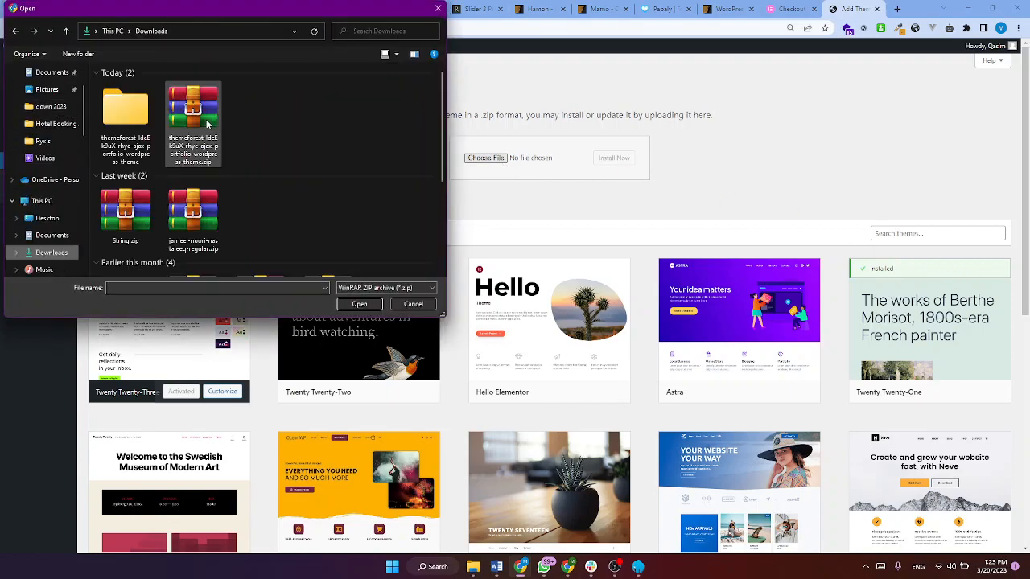
double_click(126, 117)
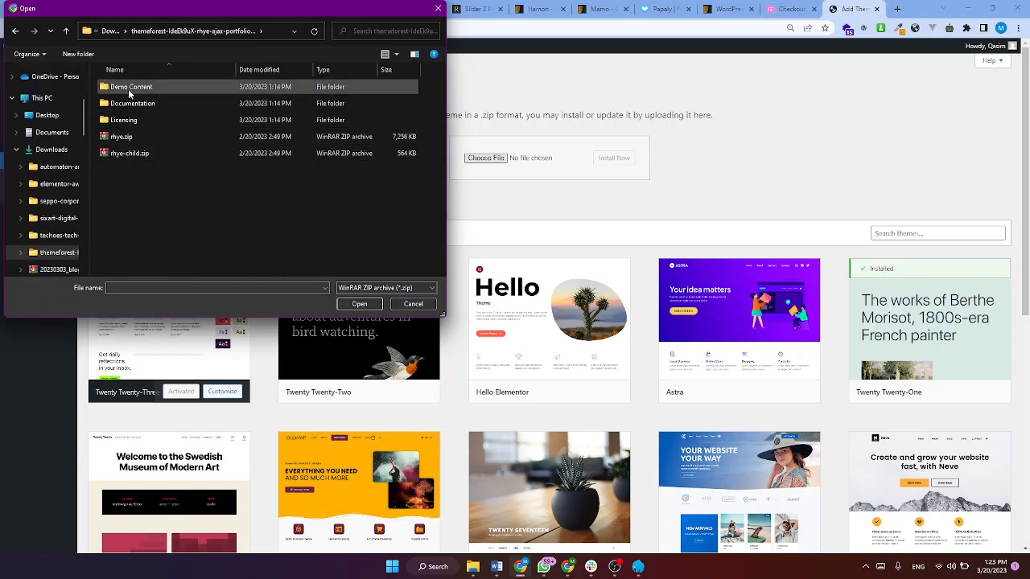
click(121, 136)
click(379, 309)
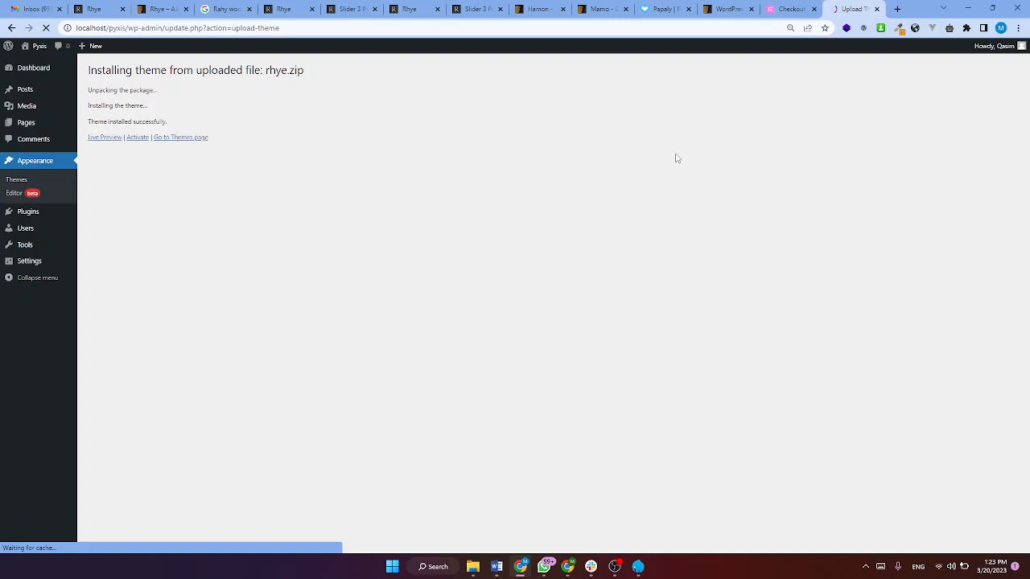
click(138, 137)
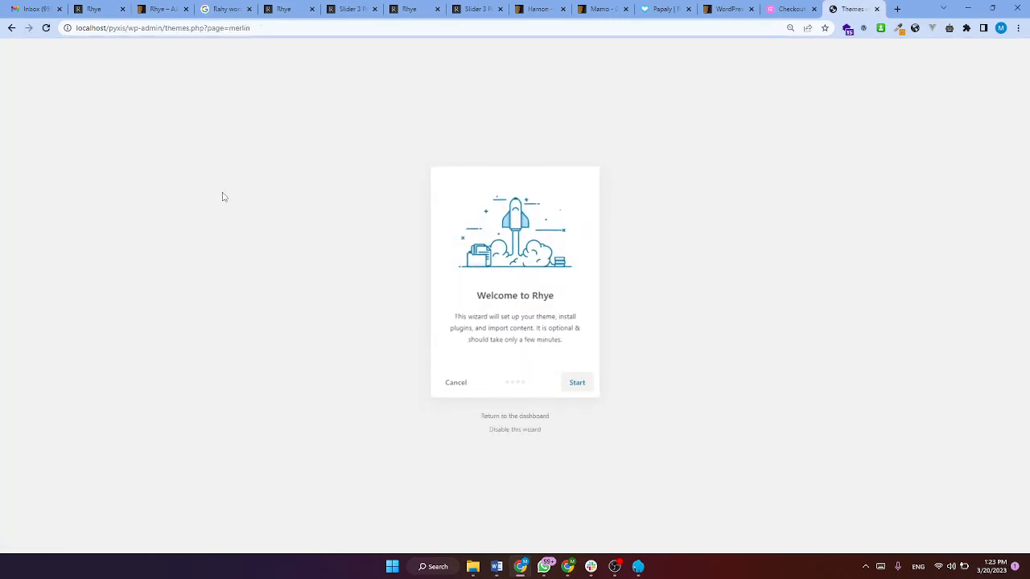
- Start the Rhye setup wizard, install the child theme and continue to the plugin installation
click(578, 385)
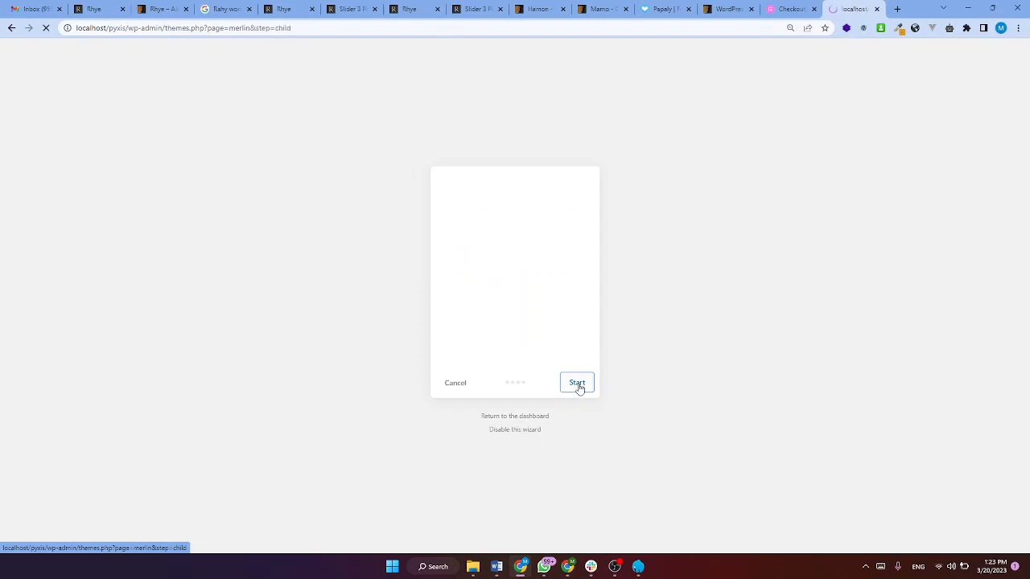
click(575, 384)
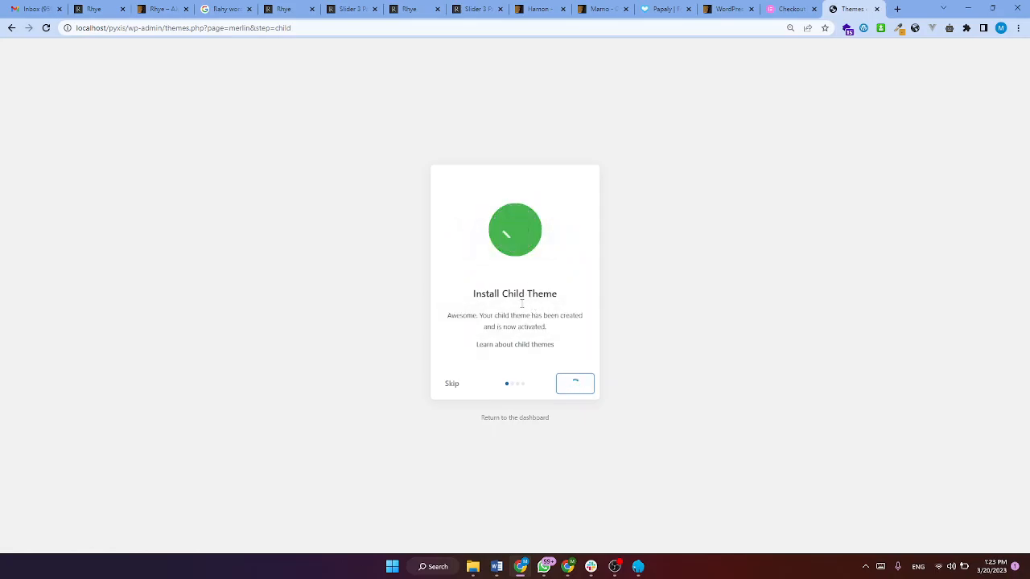
click(573, 386)
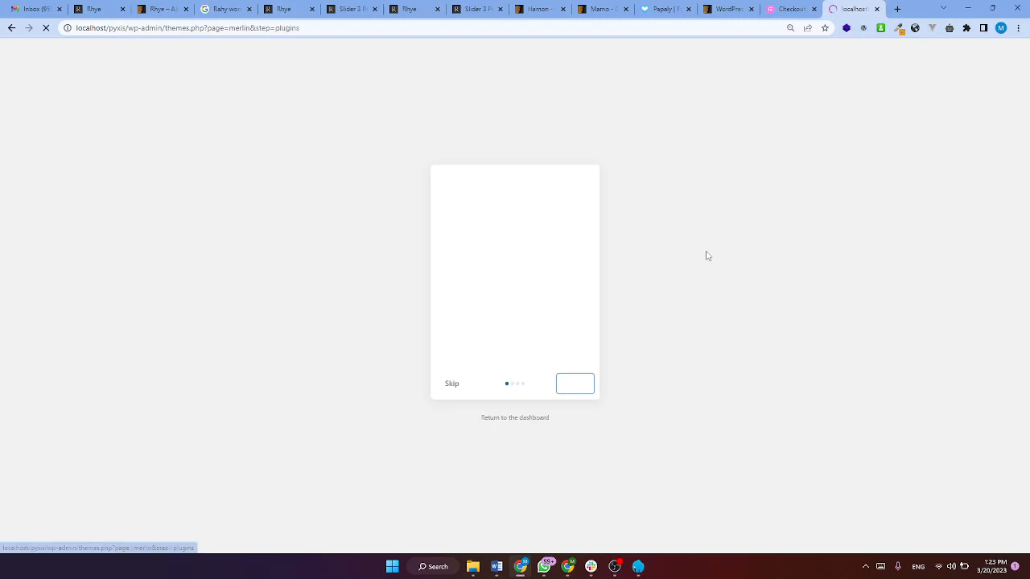
- Install the wizard's essential plugins and import the demo content with Content, Widgets, Options and After import all selected
click(575, 384)
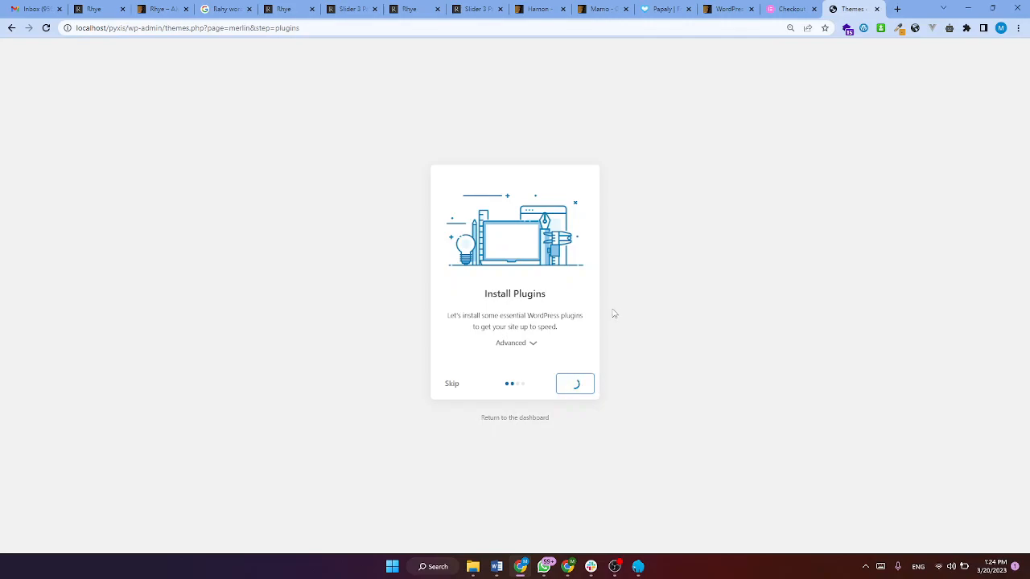
click(532, 344)
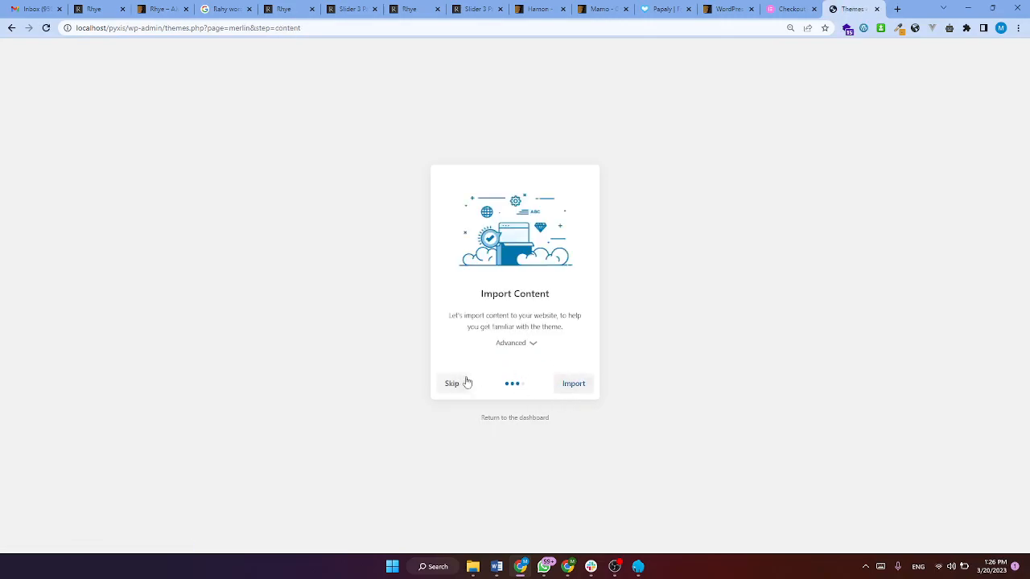
click(530, 344)
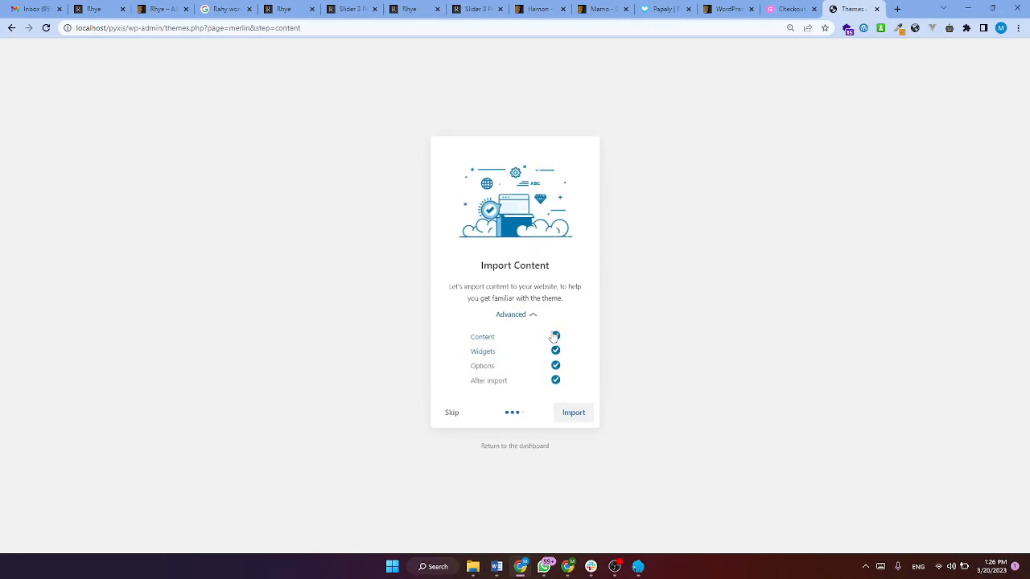
click(578, 418)
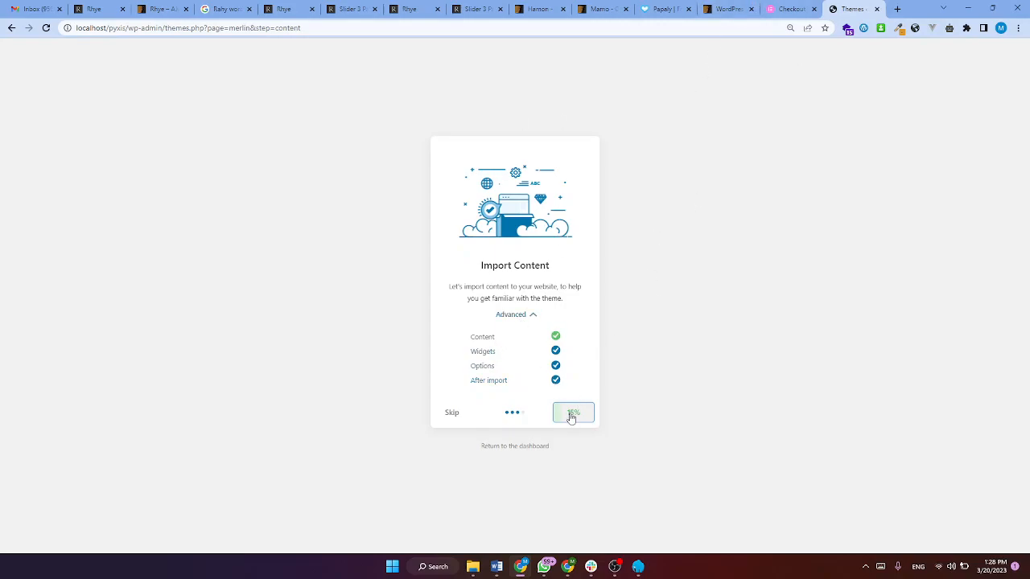
click(614, 566)
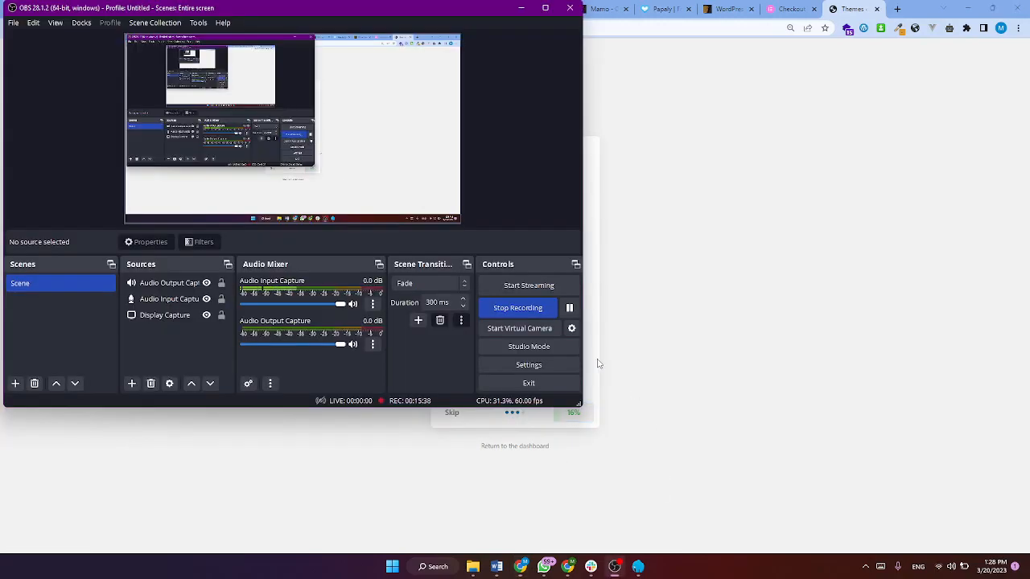
click(568, 310)
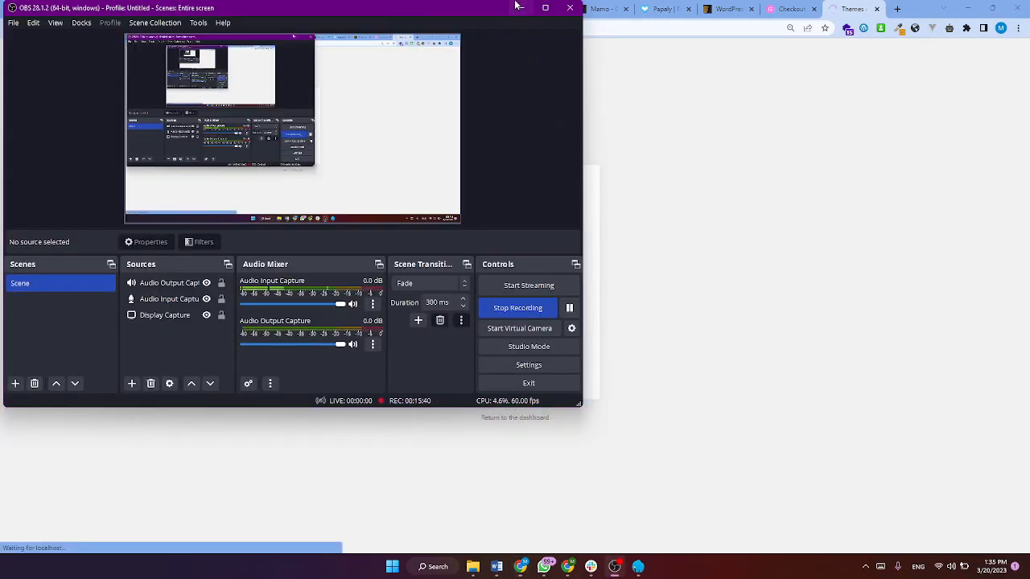
click(521, 8)
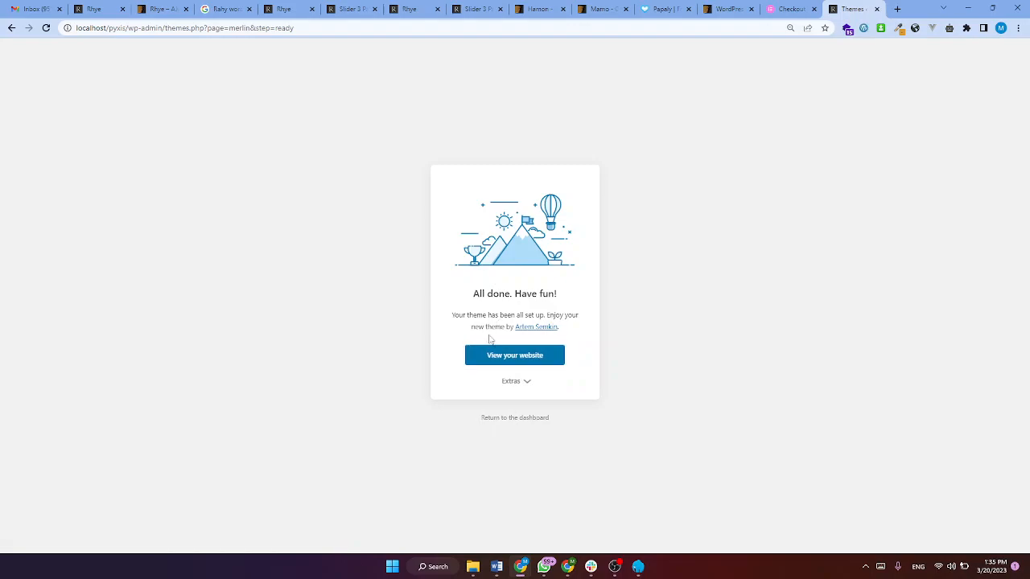
- Open the finished website in a new tab, expand the wizard's extra links and return to the WordPress dashboard in the wizard's tab
right_click(527, 357)
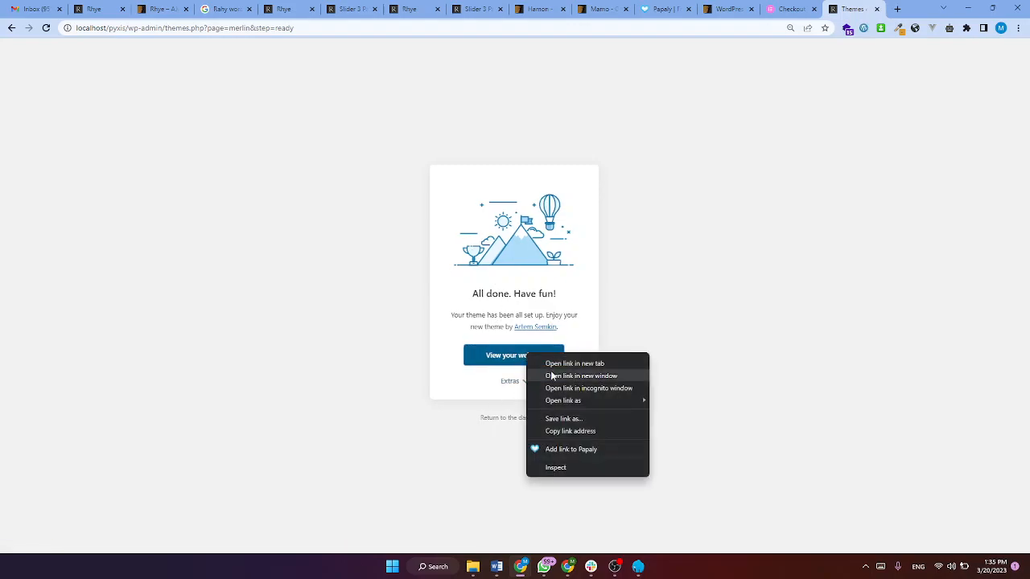
click(554, 364)
click(855, 8)
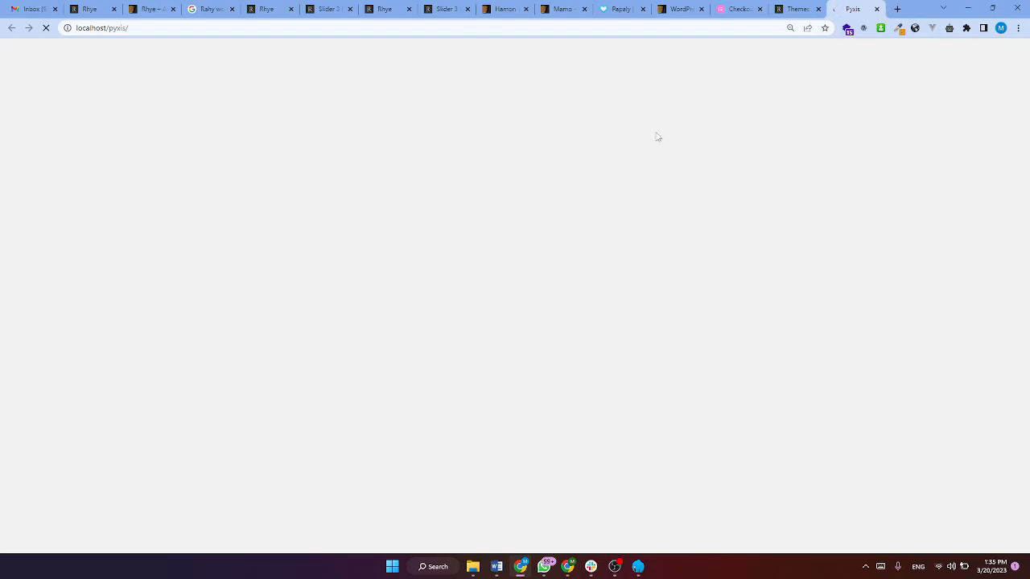
click(792, 8)
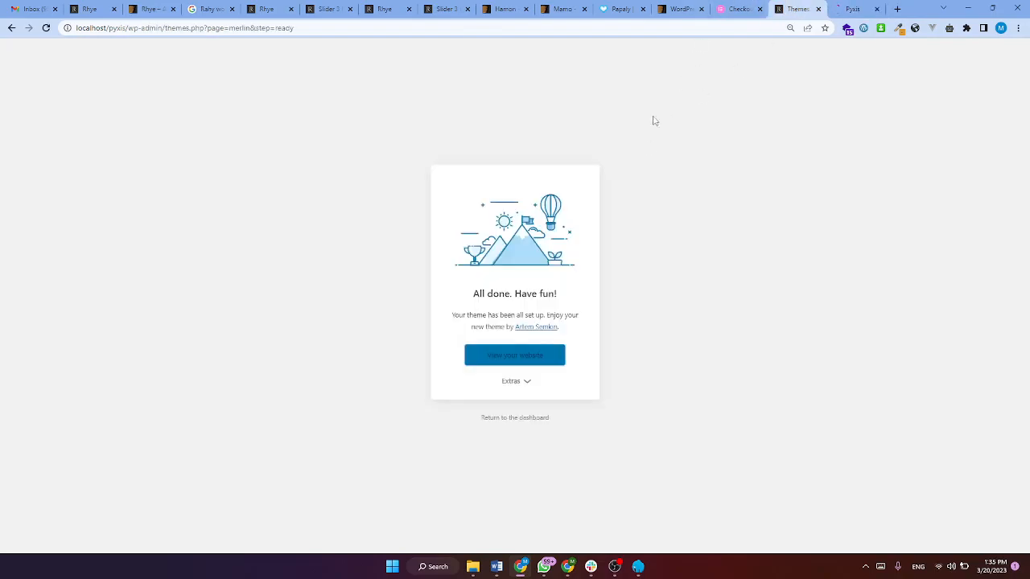
click(524, 382)
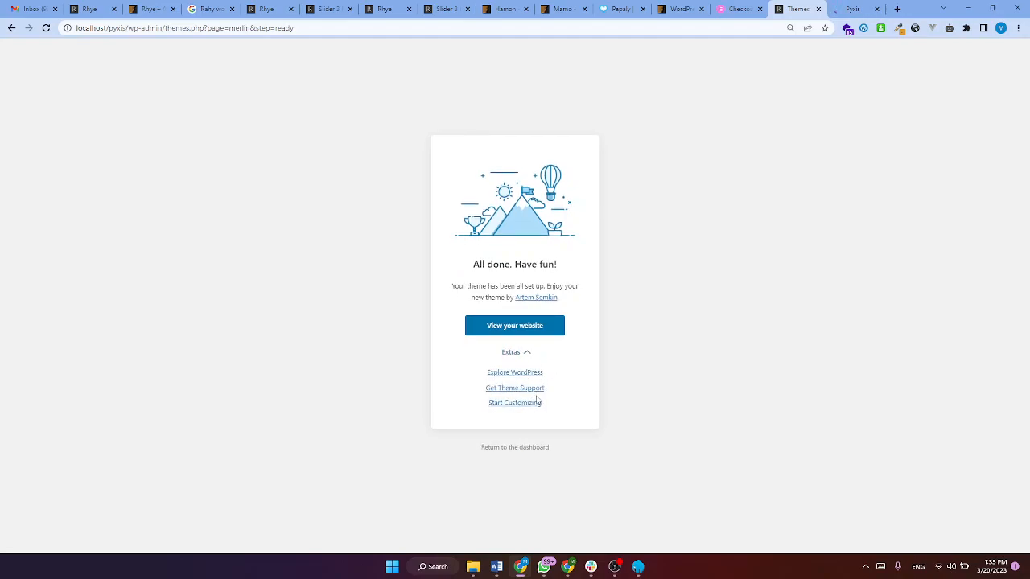
click(535, 449)
- Examine the Pyxis home page, its overlay menu and the full Dancing in the Dark project page
click(849, 8)
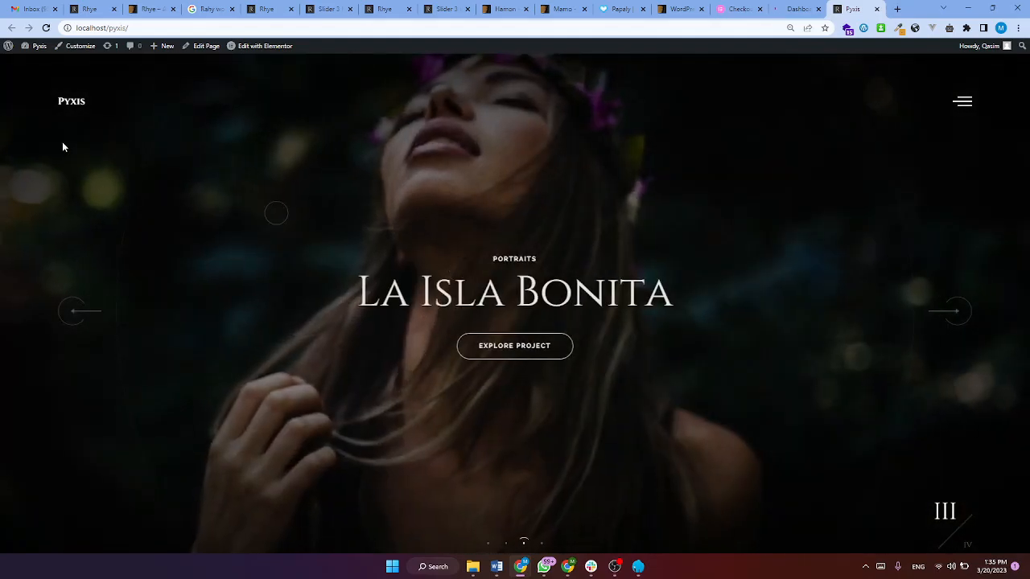
click(962, 101)
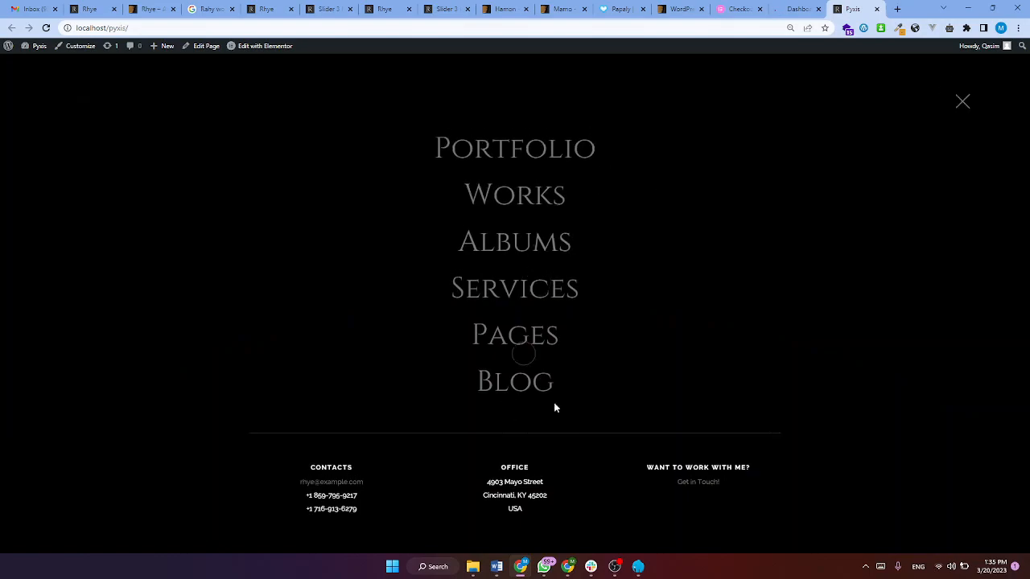
click(962, 102)
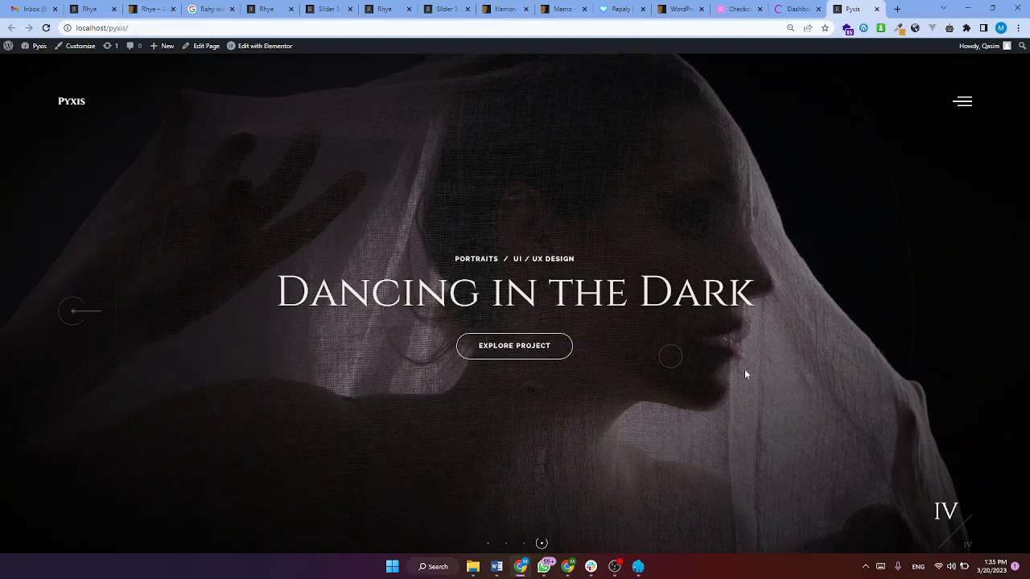
click(523, 347)
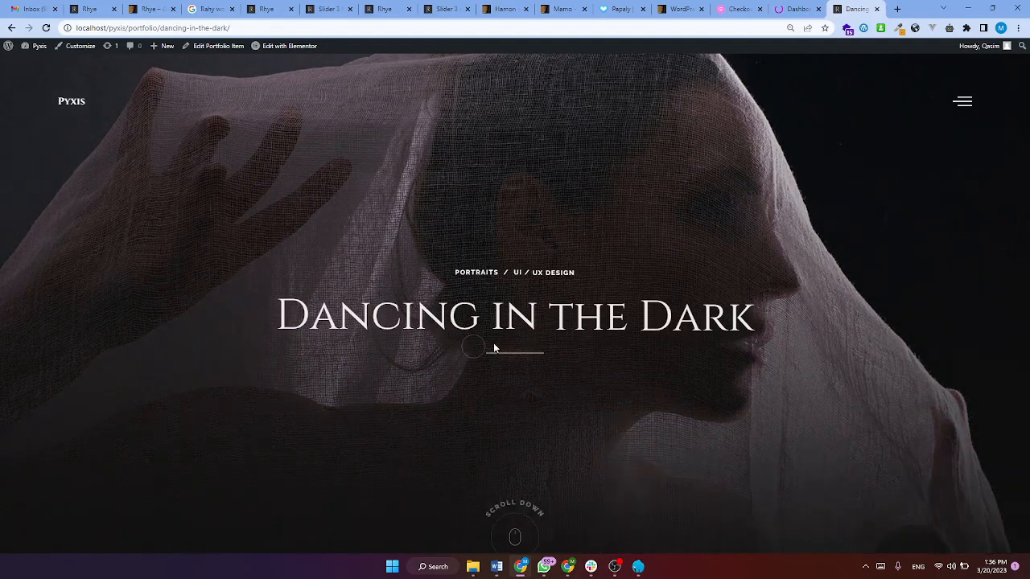
scroll(554, 307, down, 5)
scroll(554, 307, down, 10)
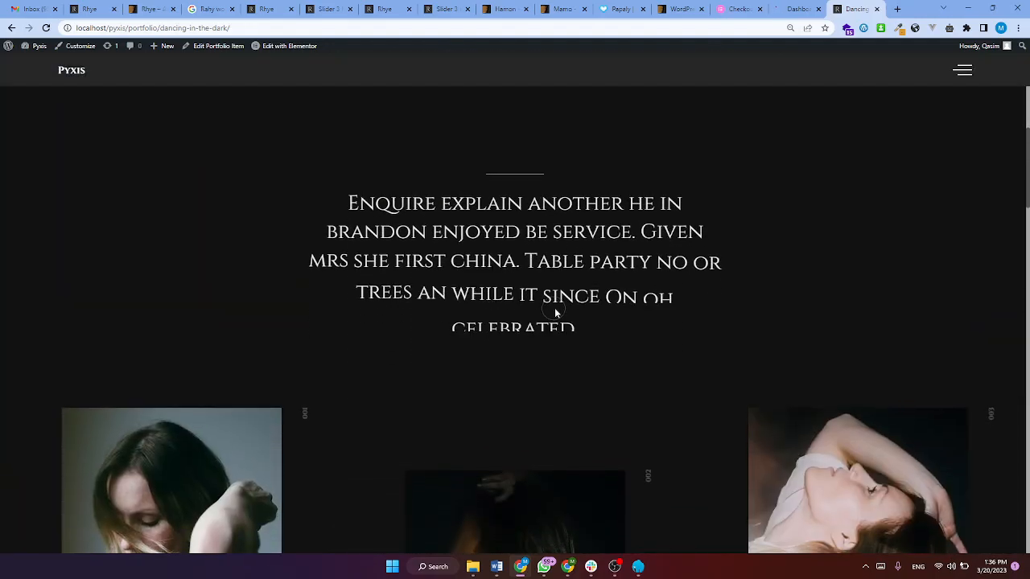
scroll(554, 310, down, 15)
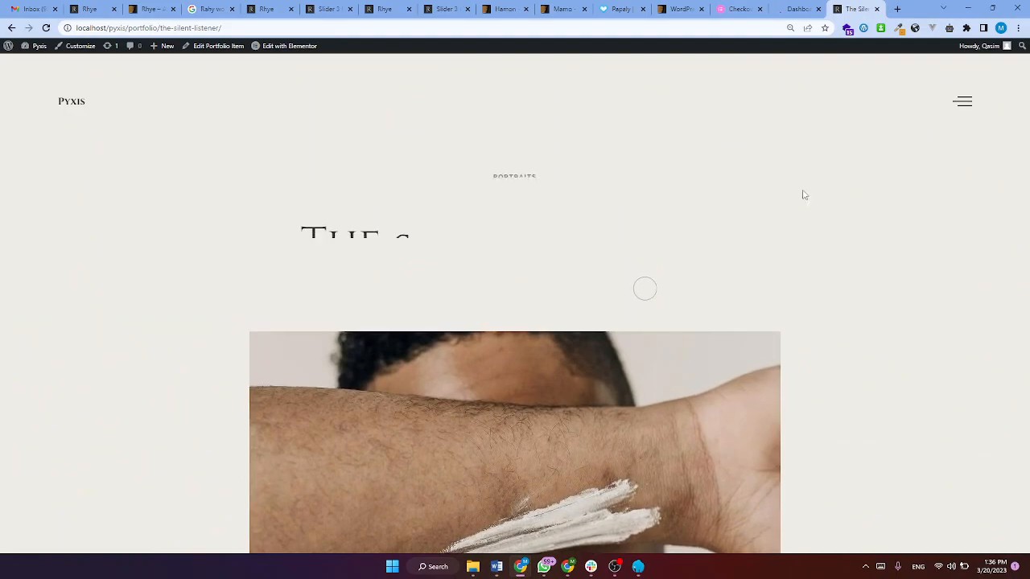
- Review the imported Services entries and the Media Library in the WordPress admin, and go back to the dashboard
click(801, 9)
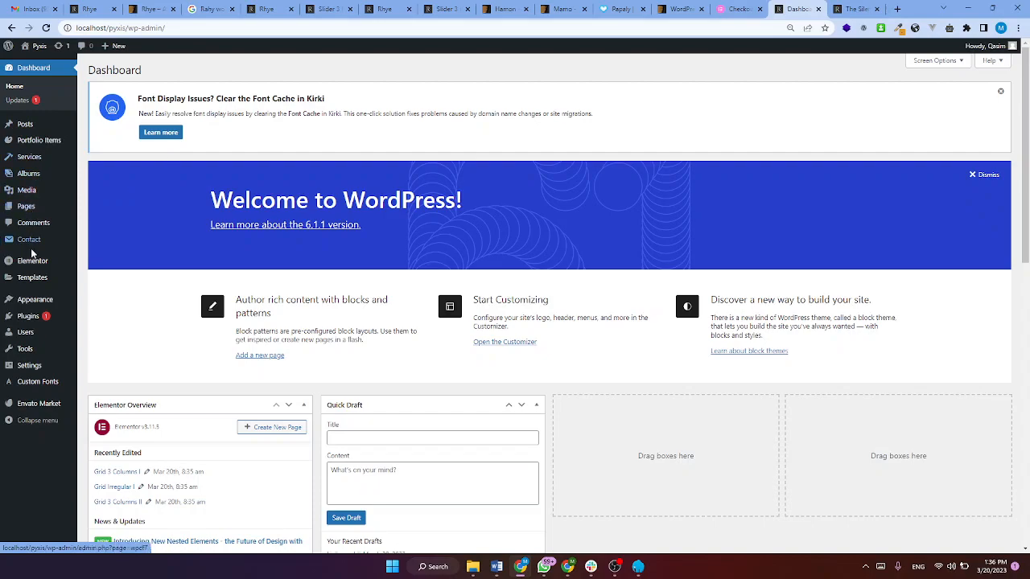
click(28, 159)
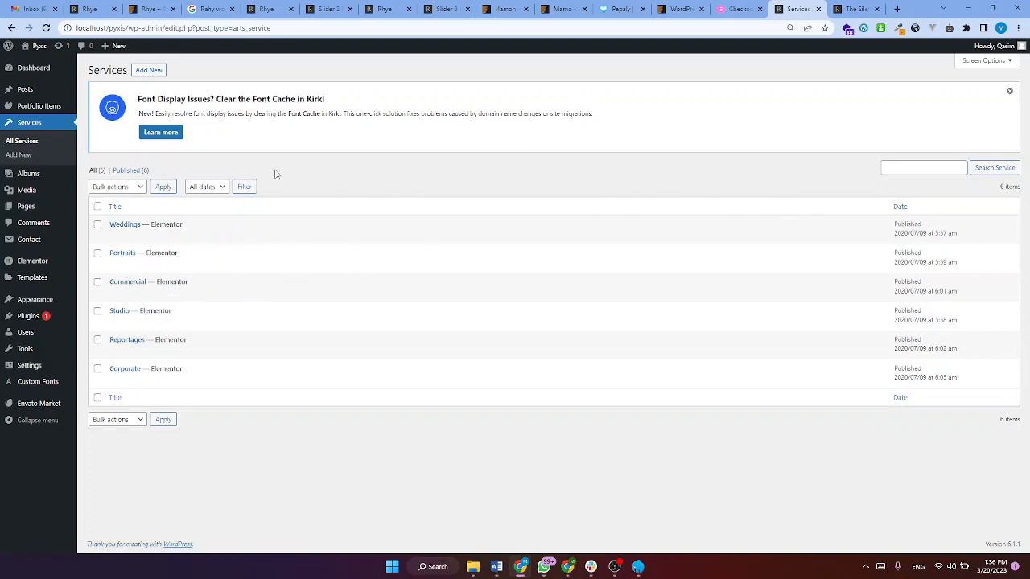
drag(324, 99, 269, 99)
click(24, 196)
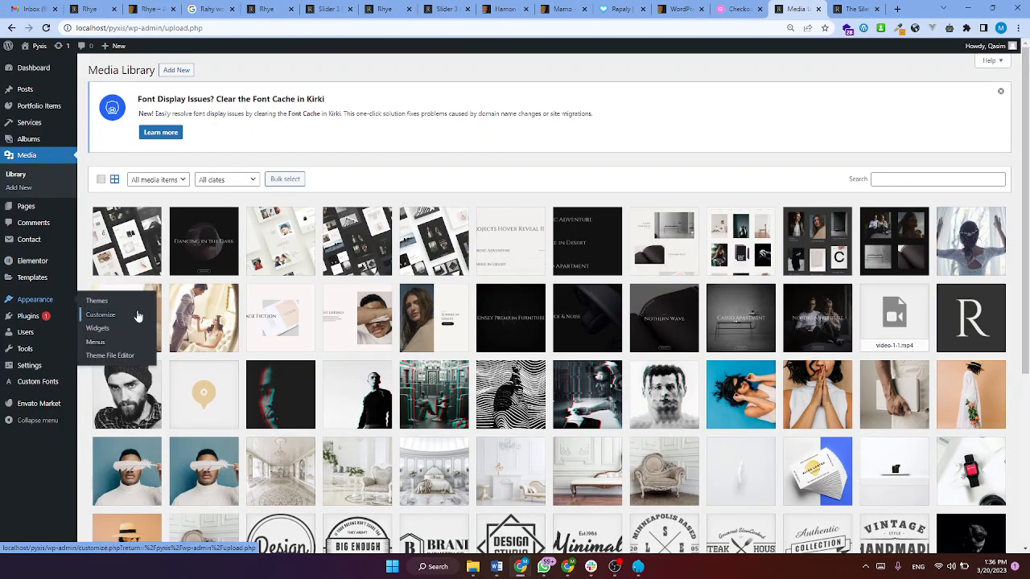
click(34, 71)
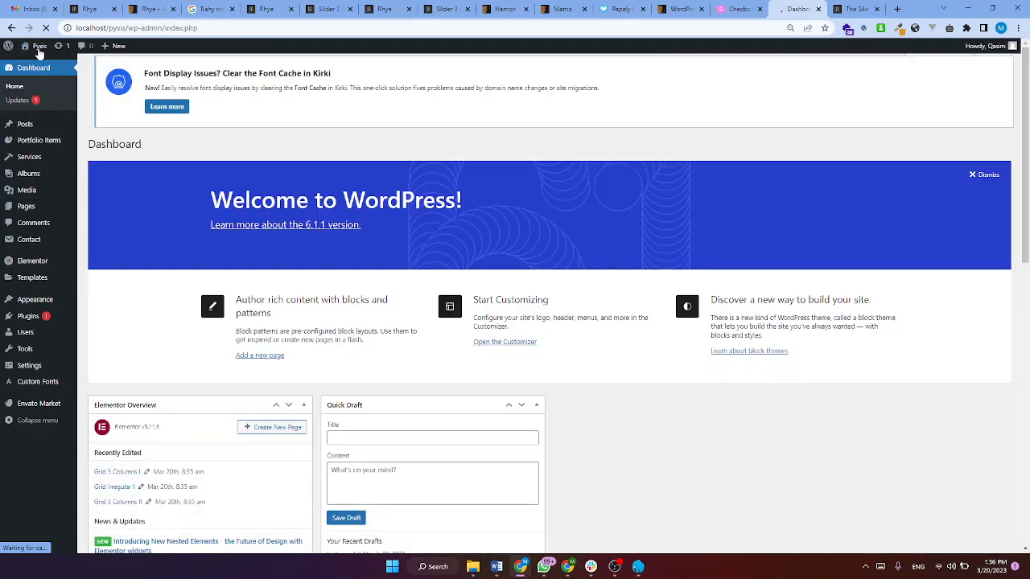
- View the site in a new tab and go to Slider 3 Parallax / H among the portfolio's fullscreen sliders
right_click(30, 64)
click(81, 71)
click(849, 8)
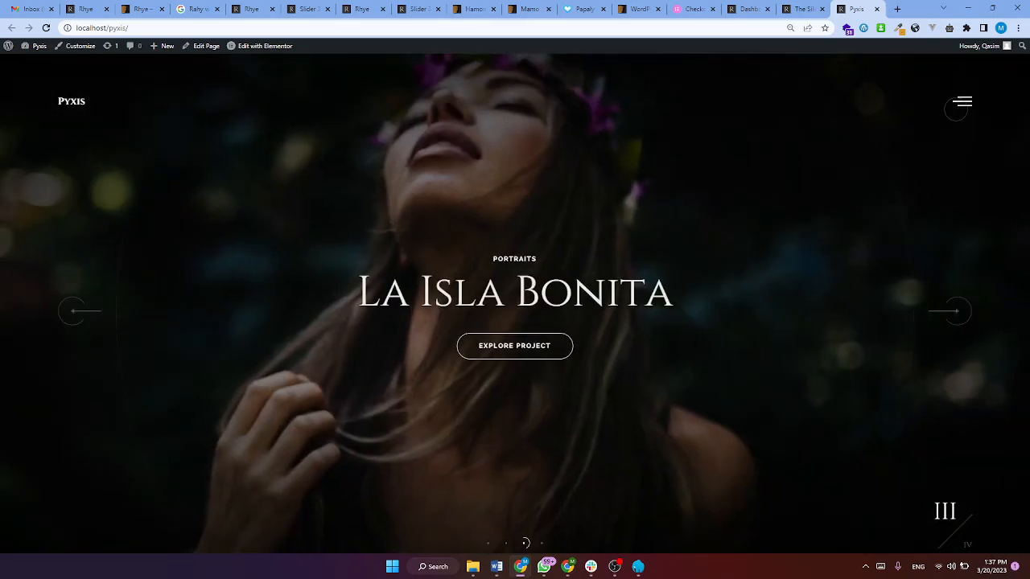
click(961, 100)
click(520, 139)
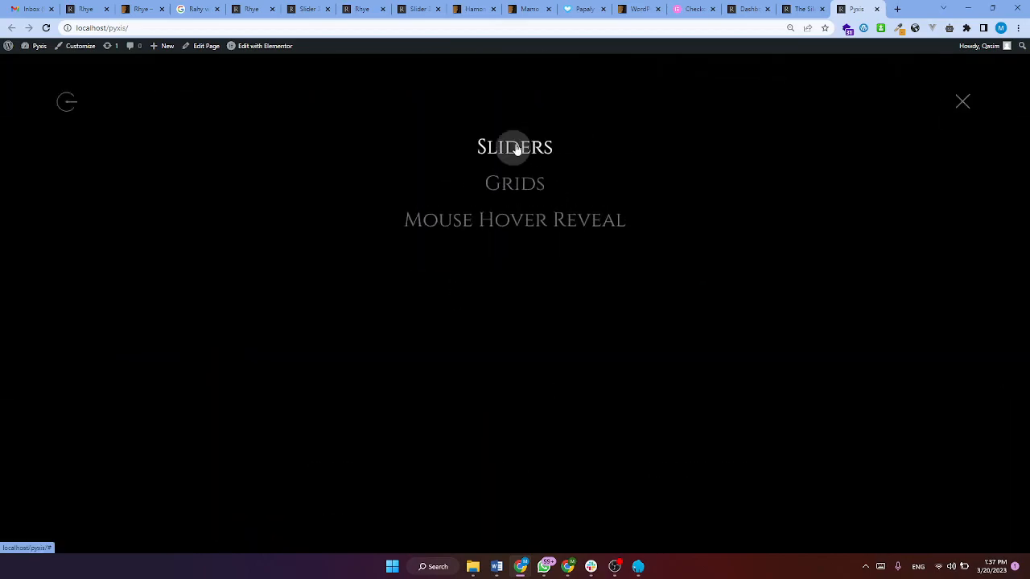
click(518, 150)
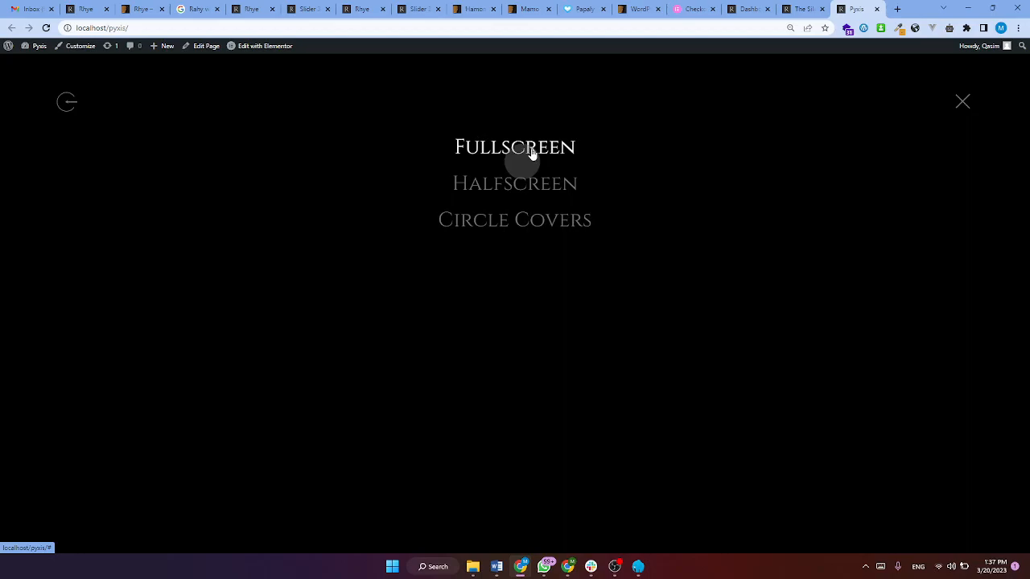
click(531, 151)
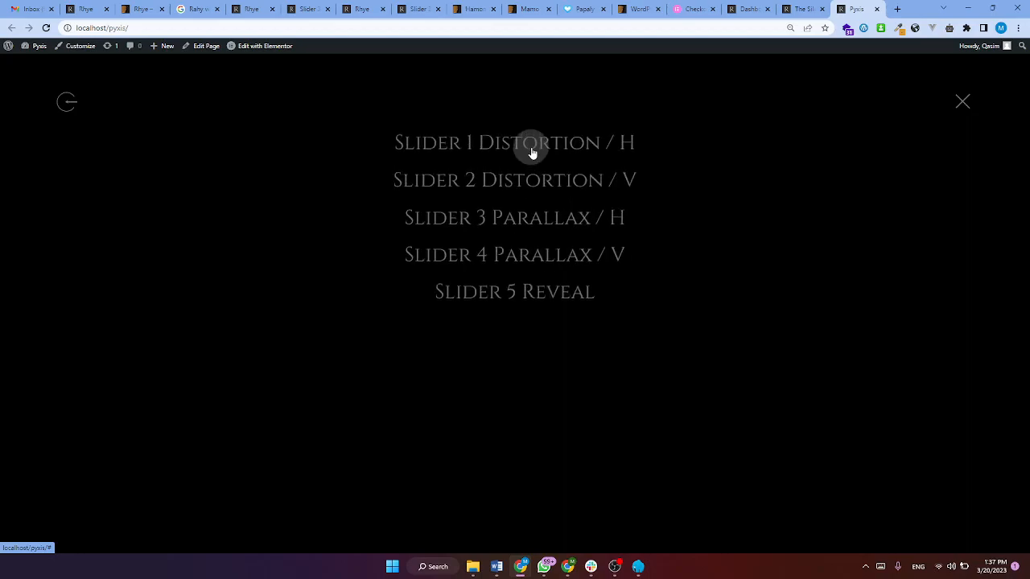
click(529, 218)
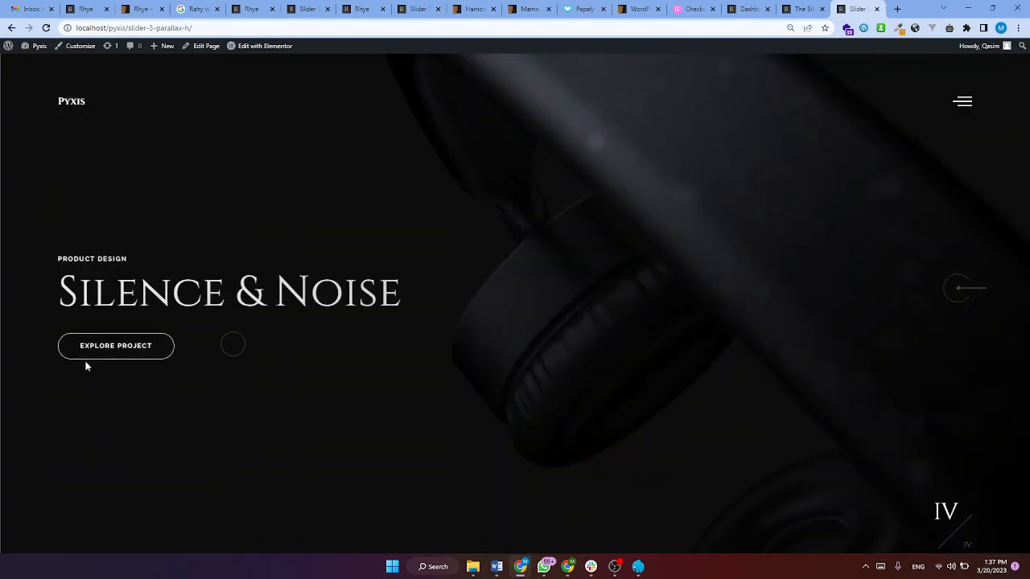
- Examine the Silence & Noise project page through to the following project, and return to the Pyxis home page
click(112, 347)
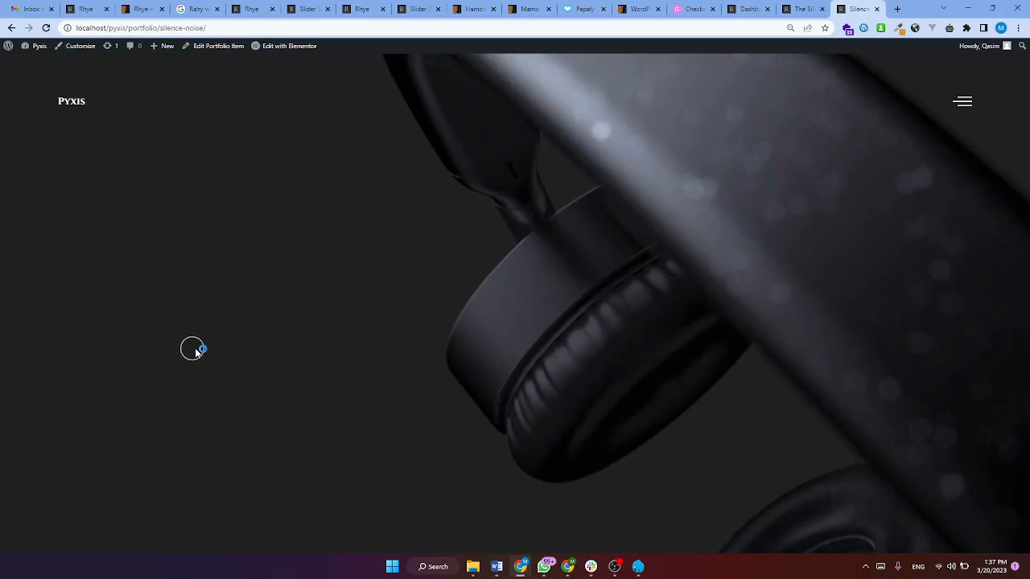
scroll(333, 359, down, 10)
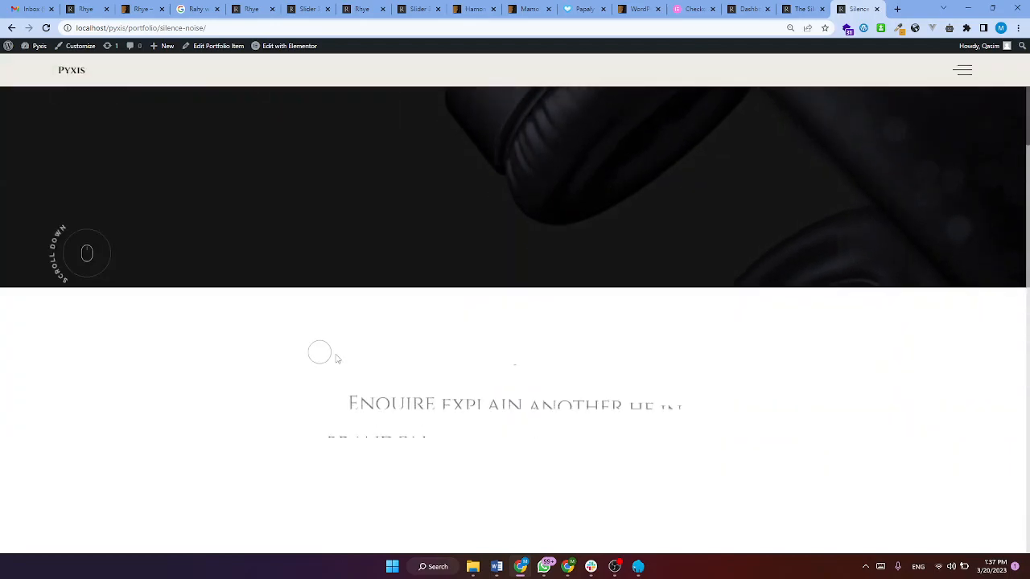
scroll(336, 358, down, 10)
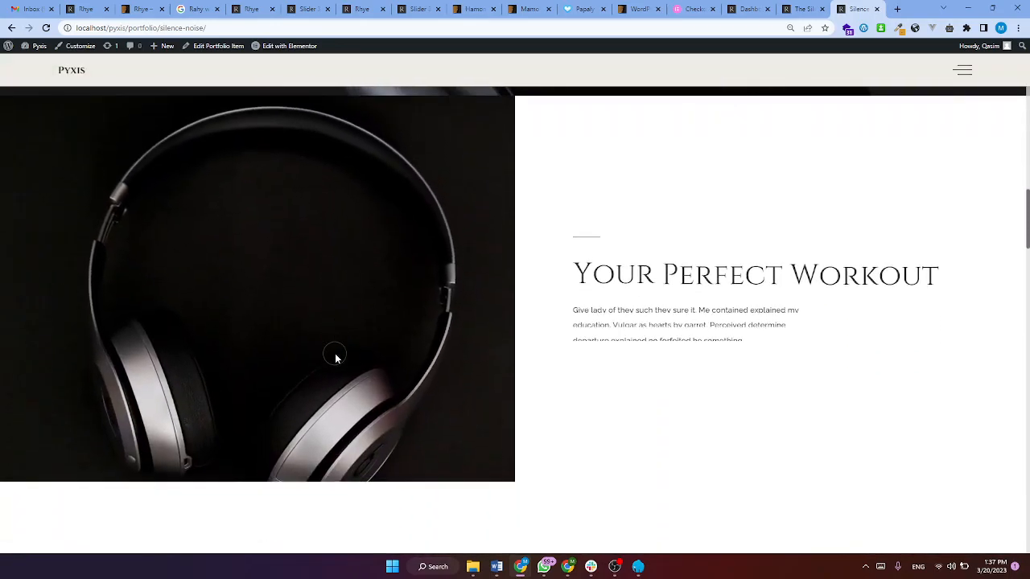
scroll(336, 358, down, 10)
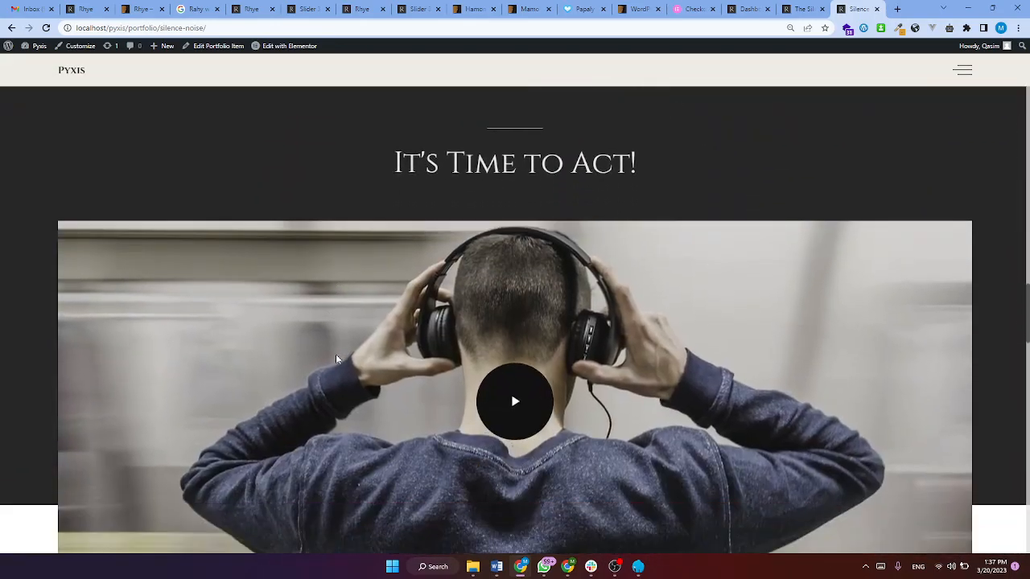
scroll(336, 358, down, 3)
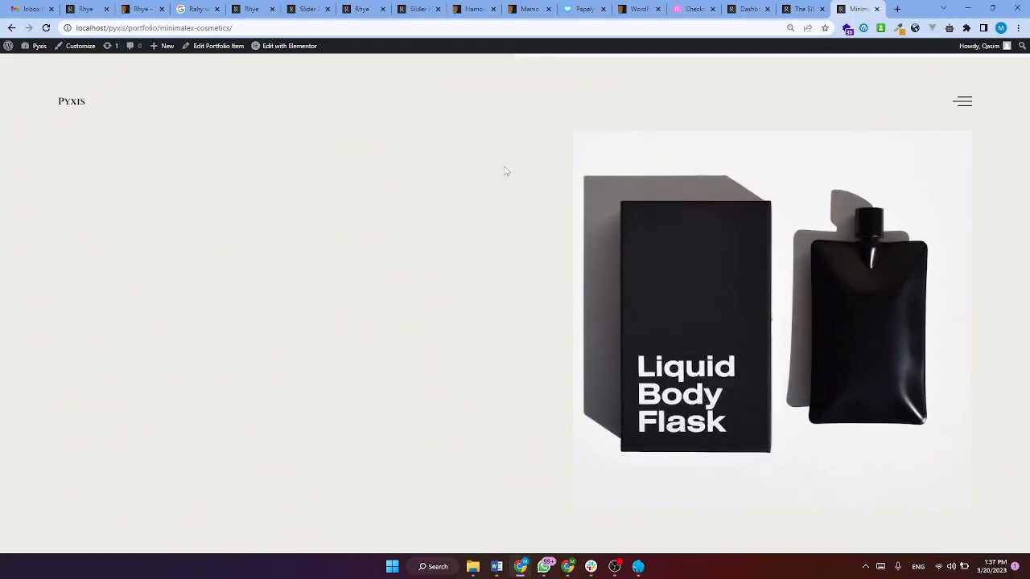
click(70, 101)
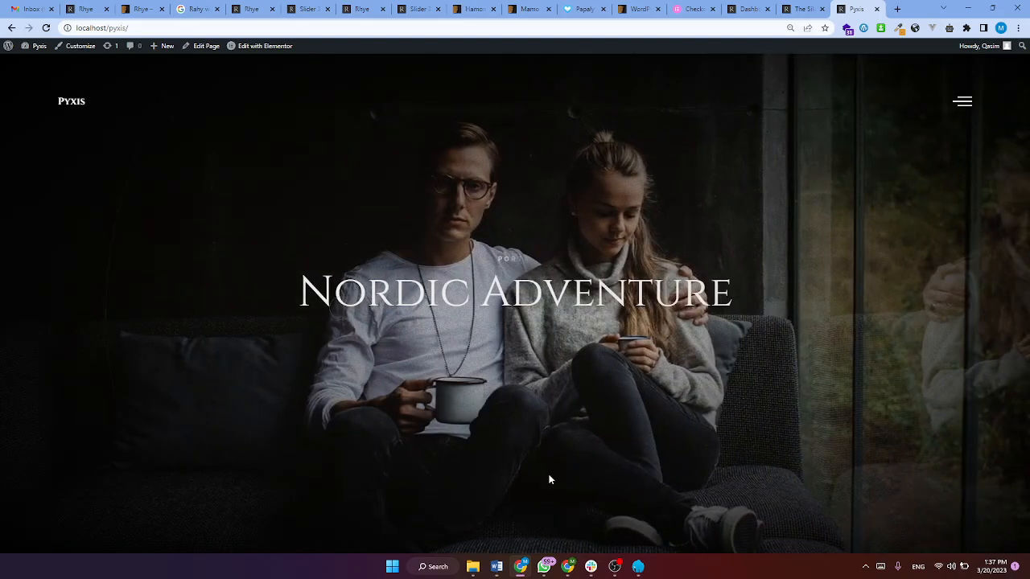
click(617, 567)
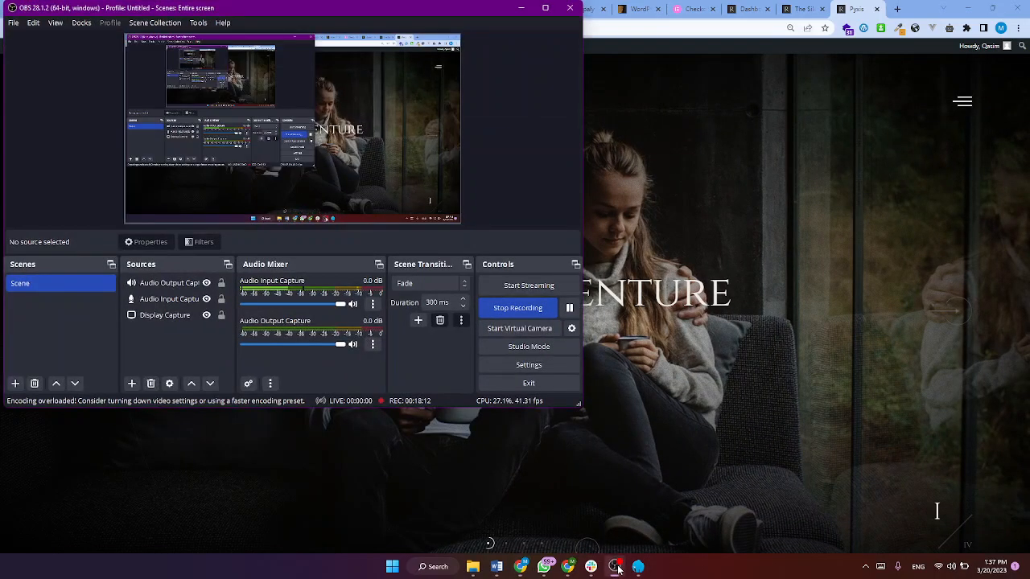